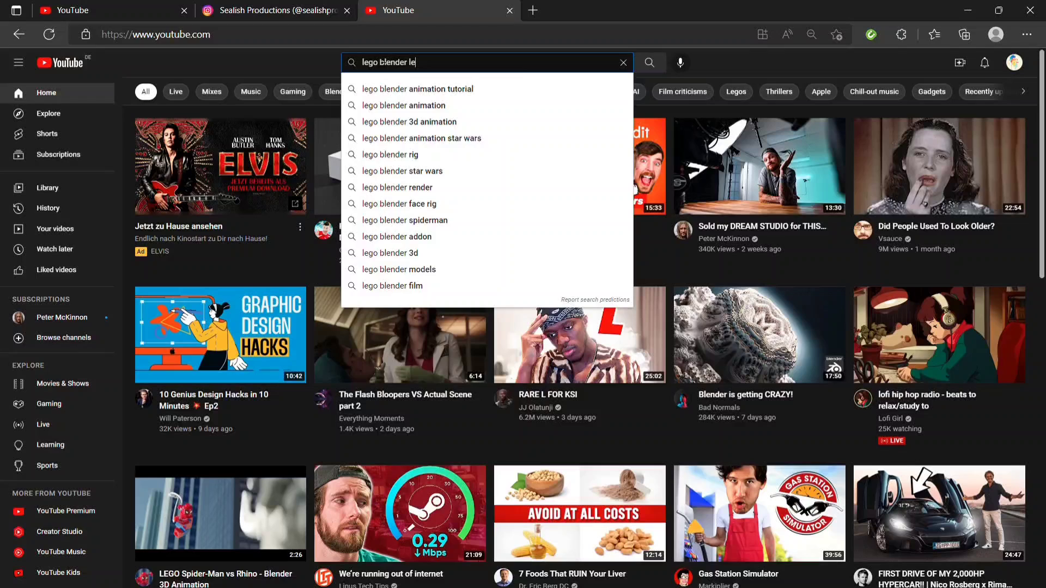
Search YouTube for 'lego blender lego explosion tutorial' and scroll through the Lego explosion videos.
type("go explosion tutorial")
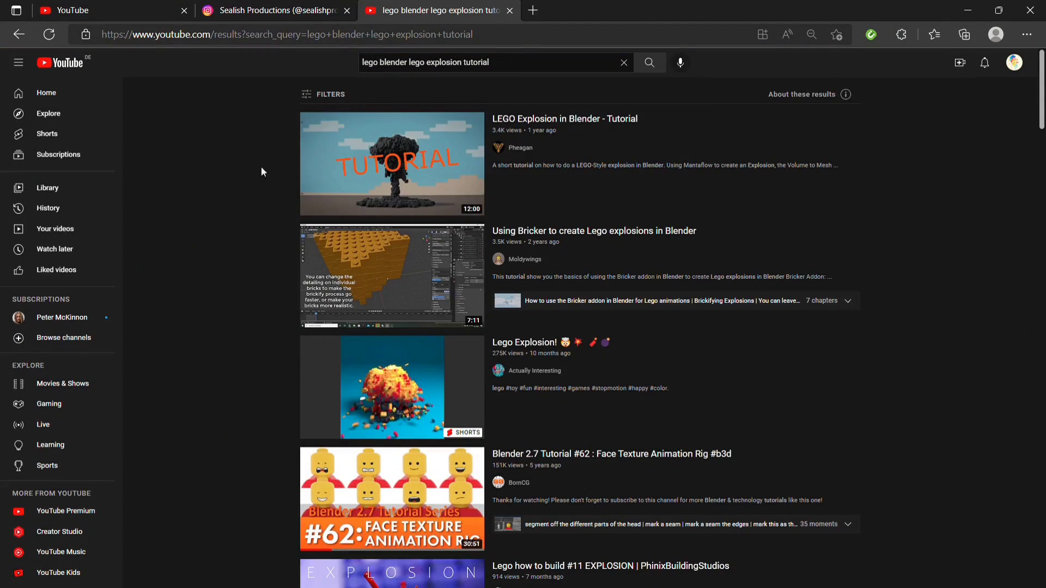
scroll(245, 186, "down", 9)
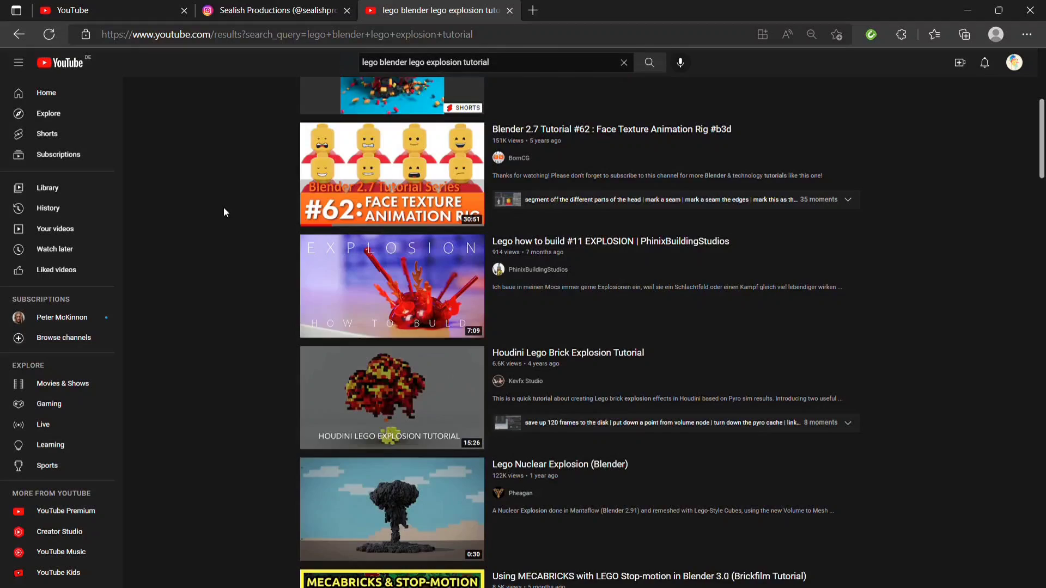
scroll(224, 211, "down", 4)
scroll(224, 229, "up", 13)
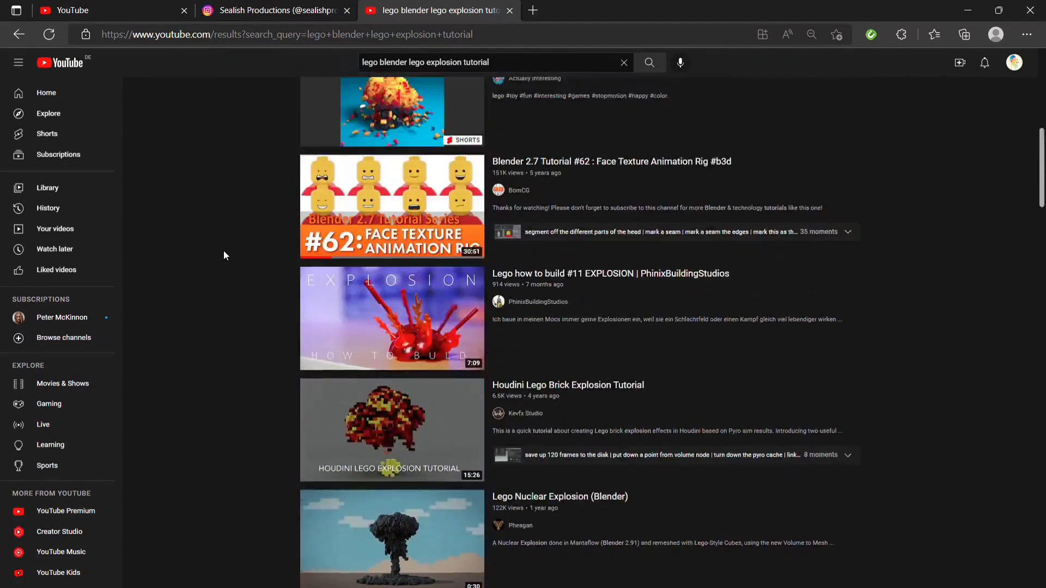
mouse_move(387, 187)
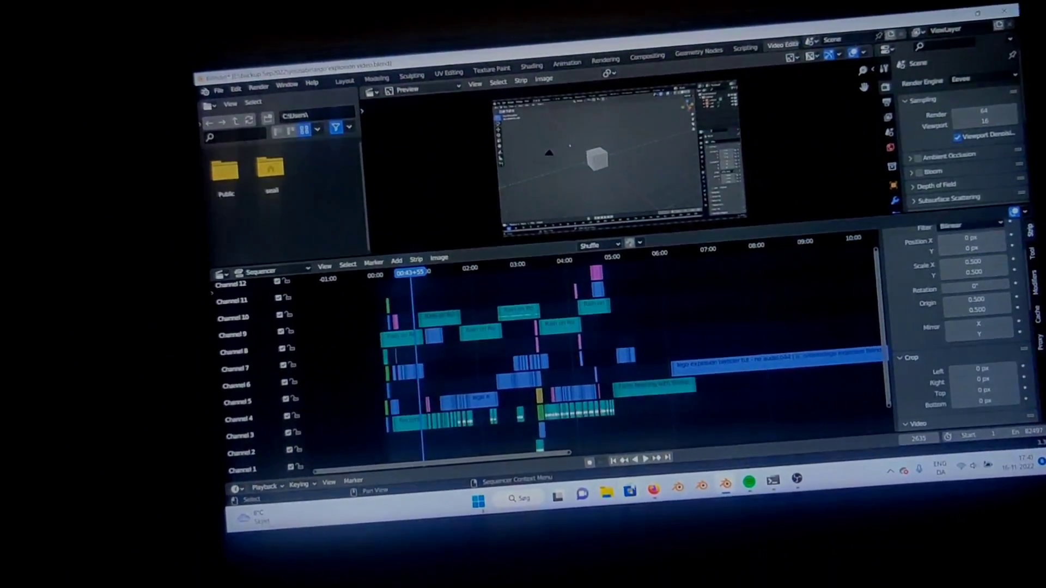
Load blender.org in Firefox and download the experimental Blender 3.5.0 alpha Windows build.
left_click(653, 490)
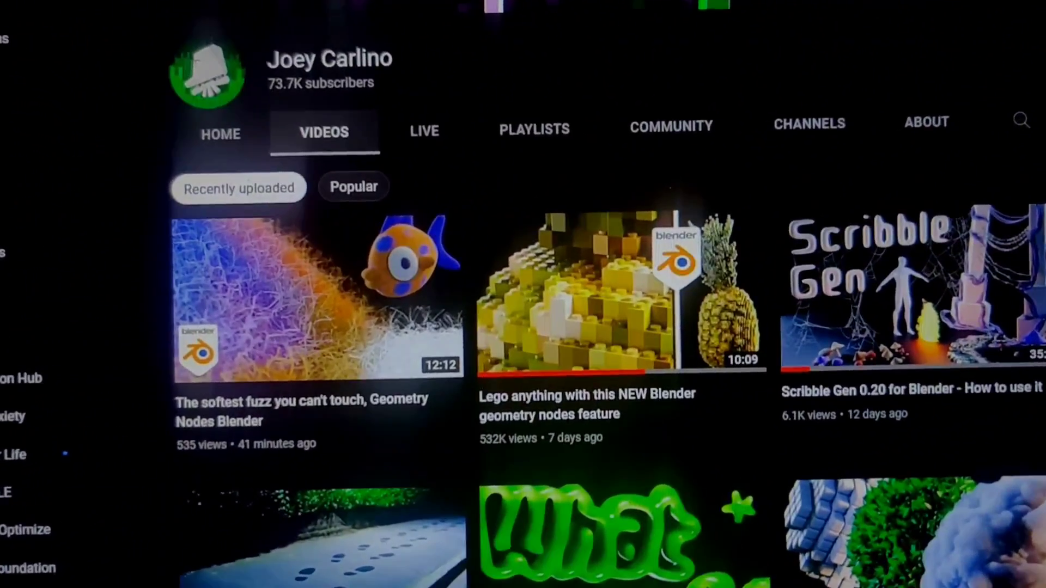
mouse_move(624, 540)
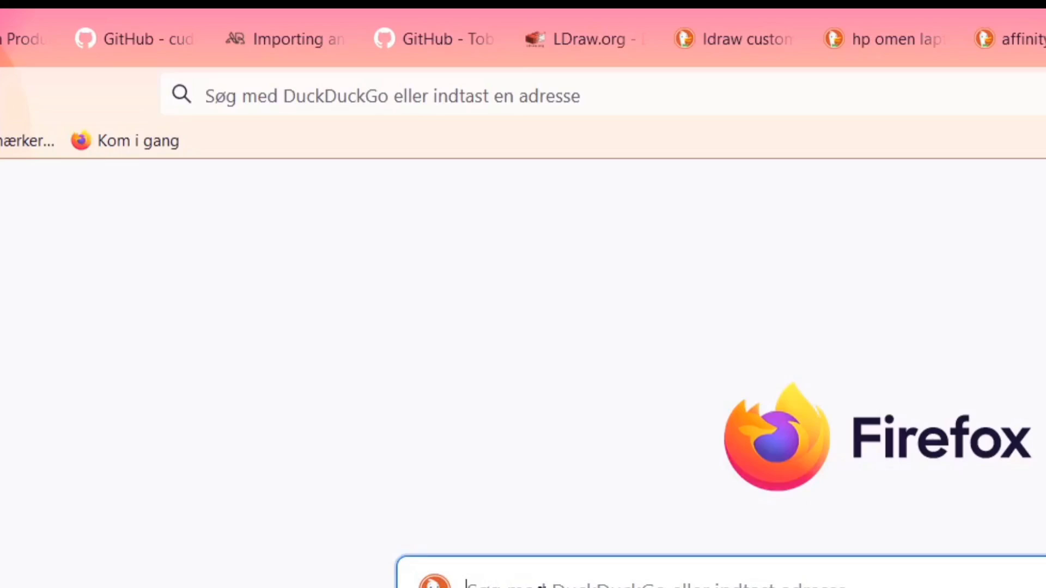
type("blender.org")
key("Return")
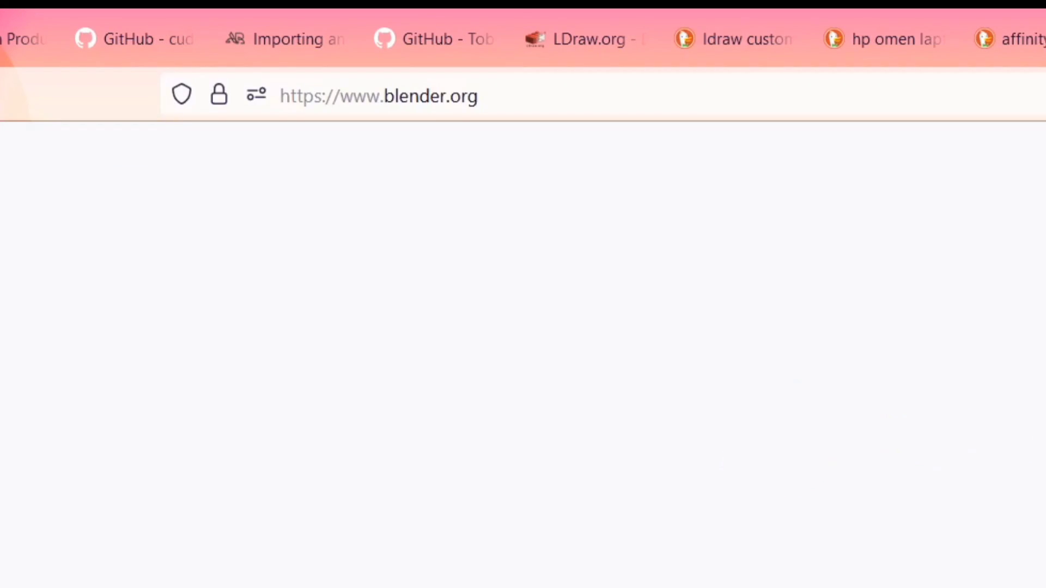
left_click(444, 385)
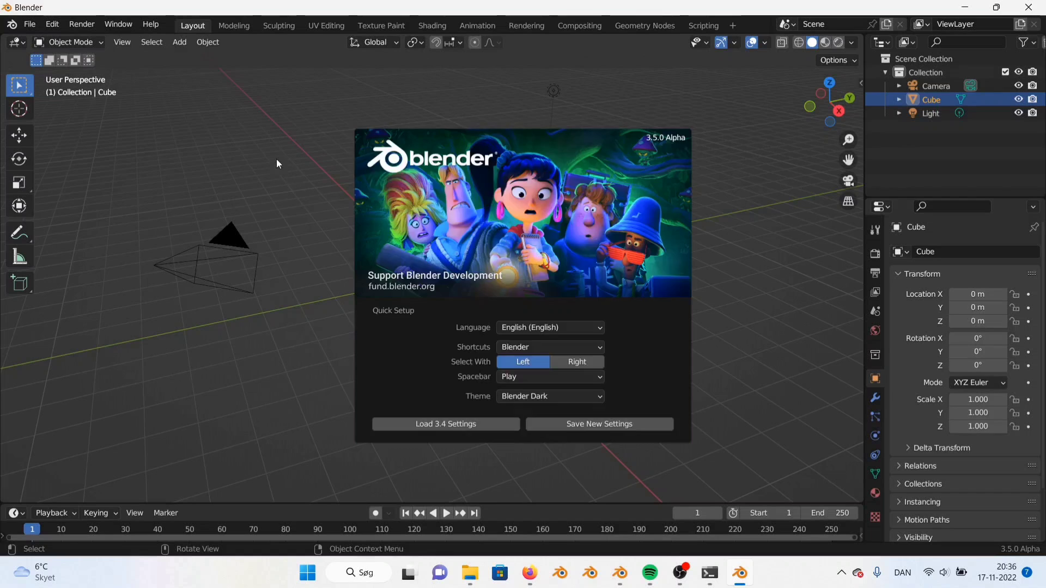
Close the splash, create a new geometry node tree and drop a Distribute Points in Volume node onto its link.
left_click(276, 159)
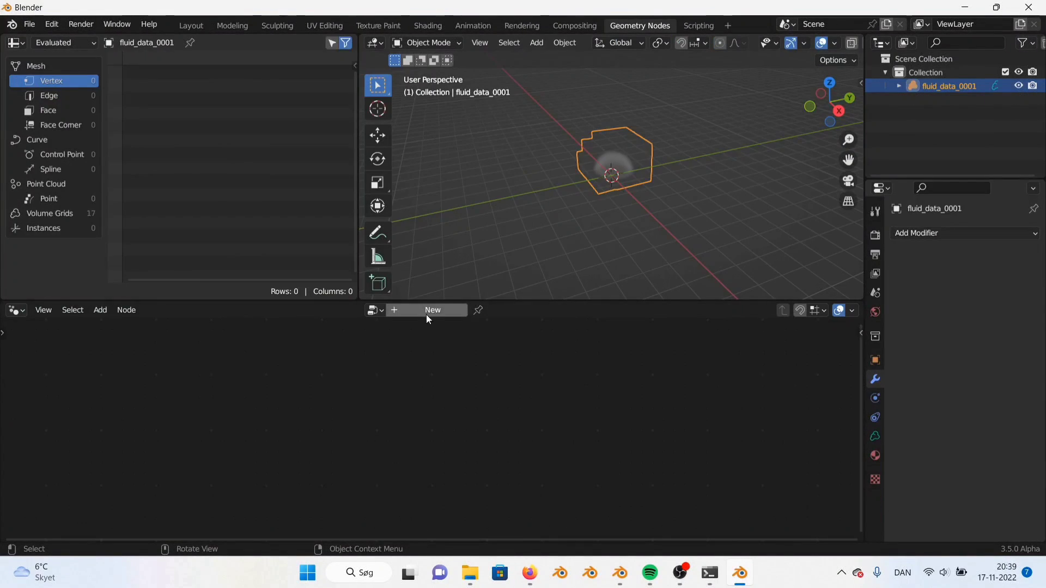
left_click(426, 313)
key("shift+a")
mouse_move(410, 515)
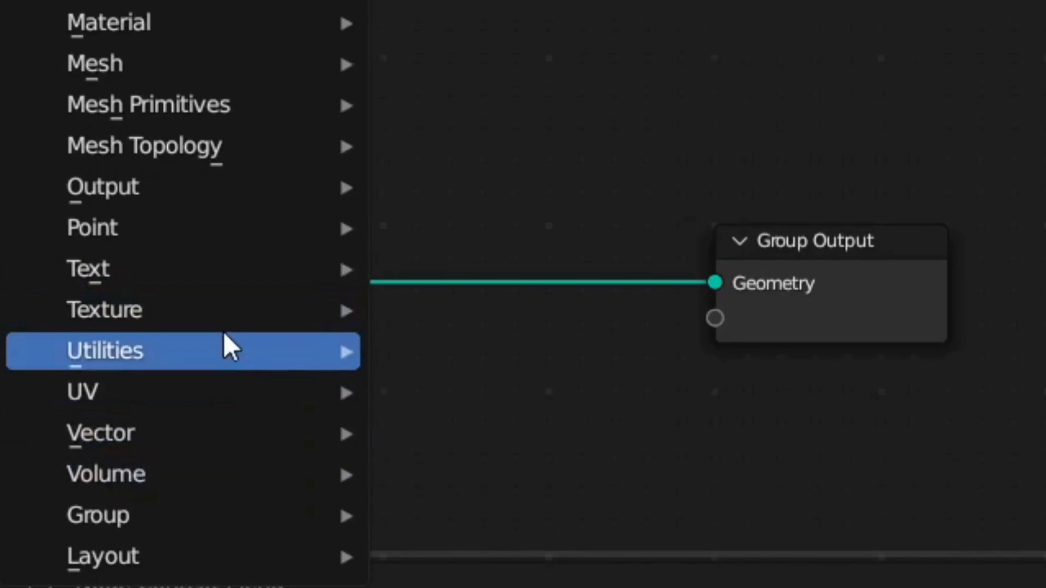
mouse_move(169, 235)
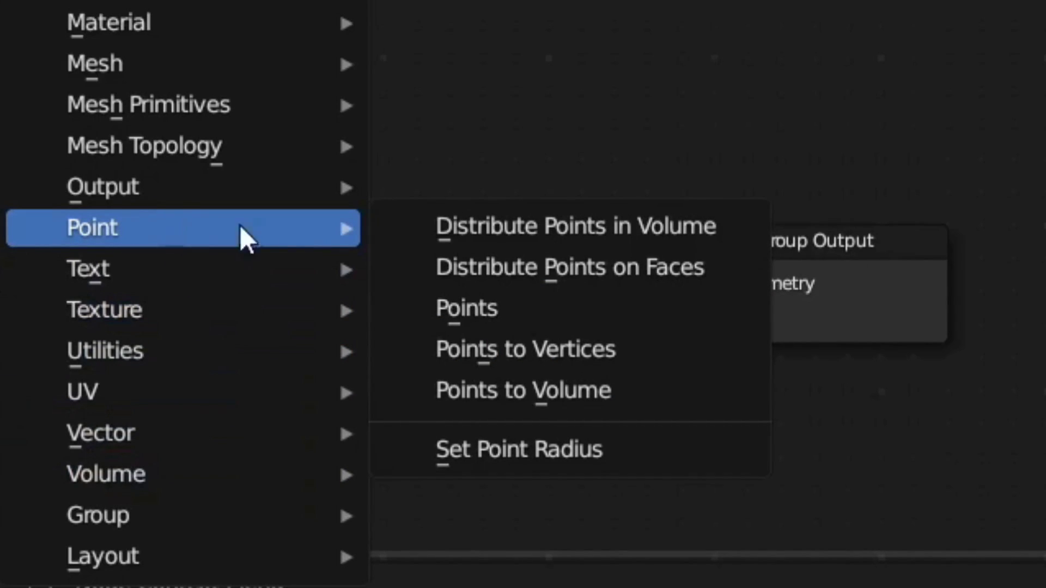
left_click(576, 226)
left_click(289, 204)
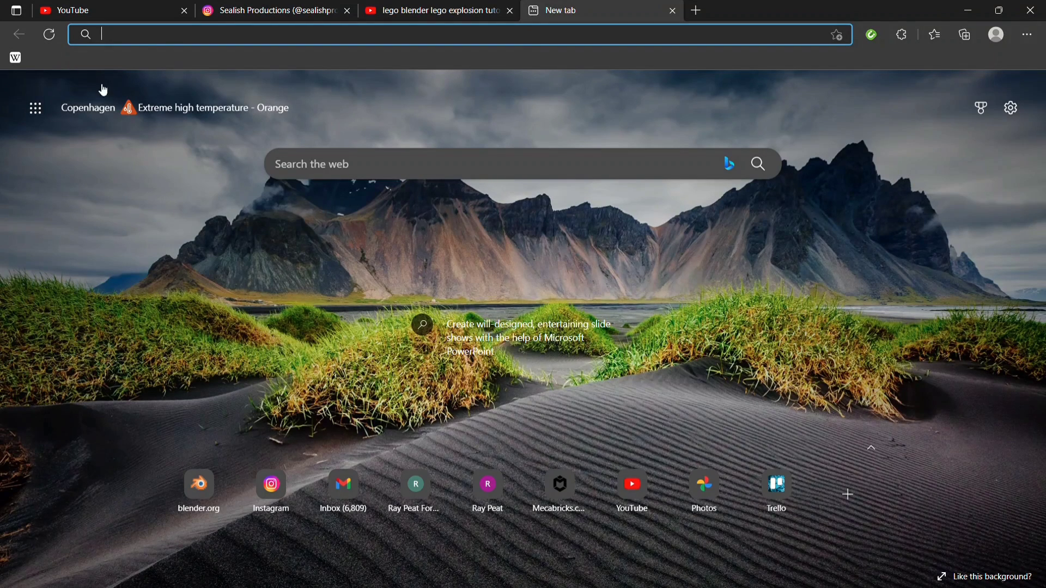
Search 'openvdb free download embergen' and browse JangaFX's free fire, smoke and explosion VDB packs.
type("openvdb free download embergen")
key("Return")
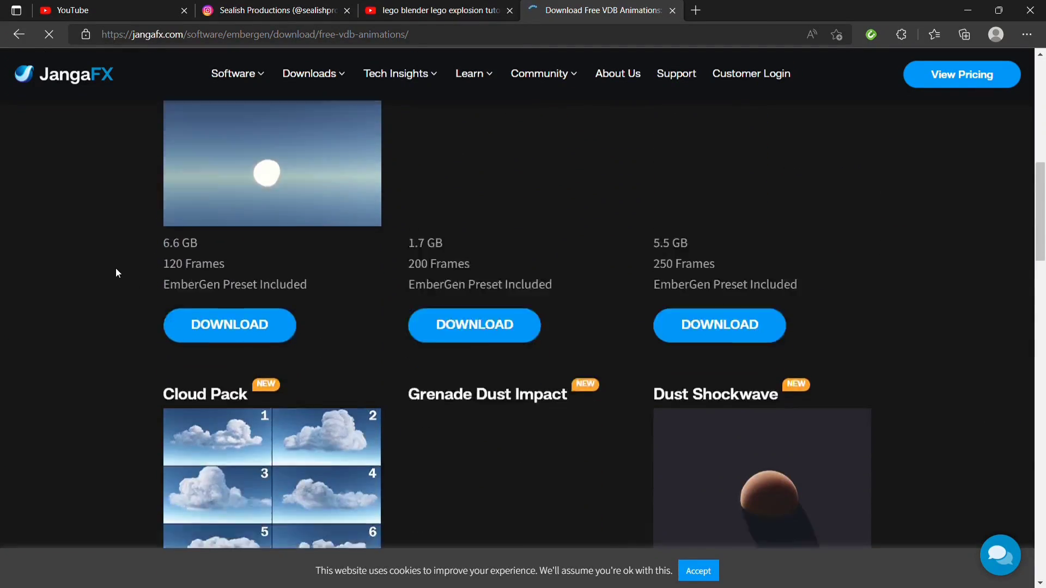
scroll(116, 272, "down", 4)
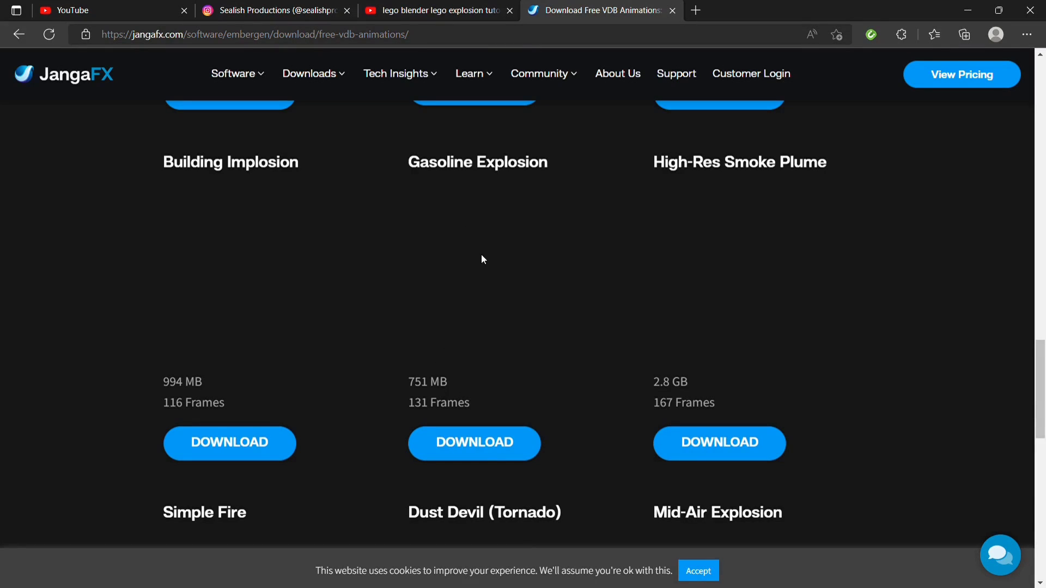
scroll(105, 280, "up", 8)
scroll(106, 281, "down", 1)
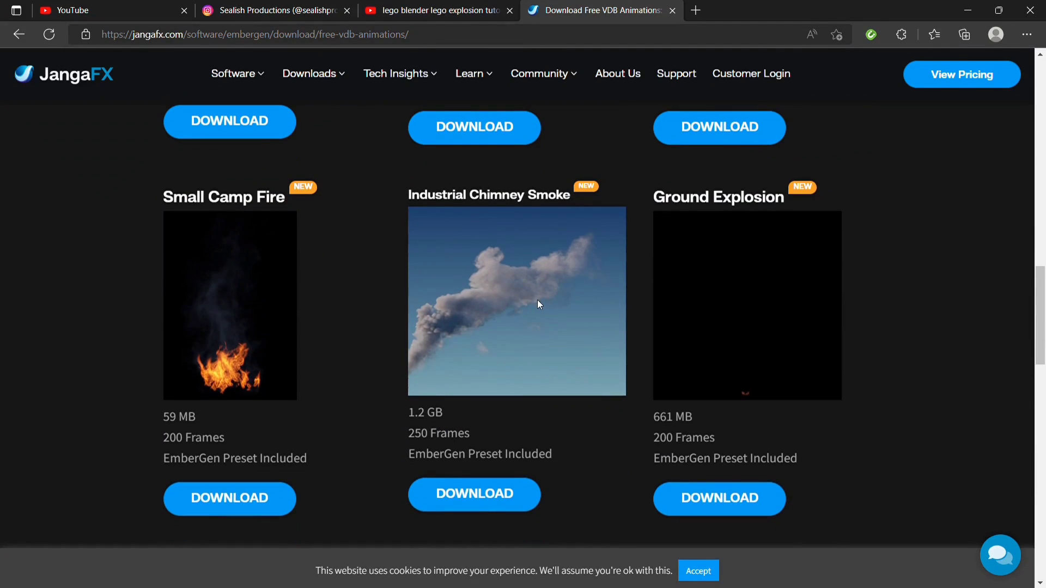
scroll(129, 276, "up", 7)
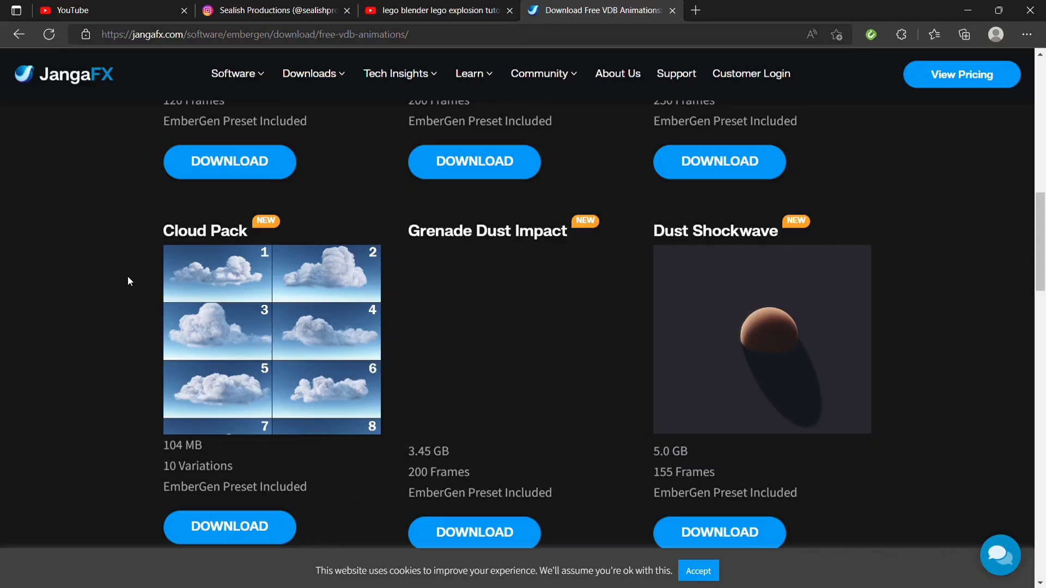
scroll(128, 276, "up", 7)
scroll(127, 276, "down", 2)
scroll(136, 287, "down", 9)
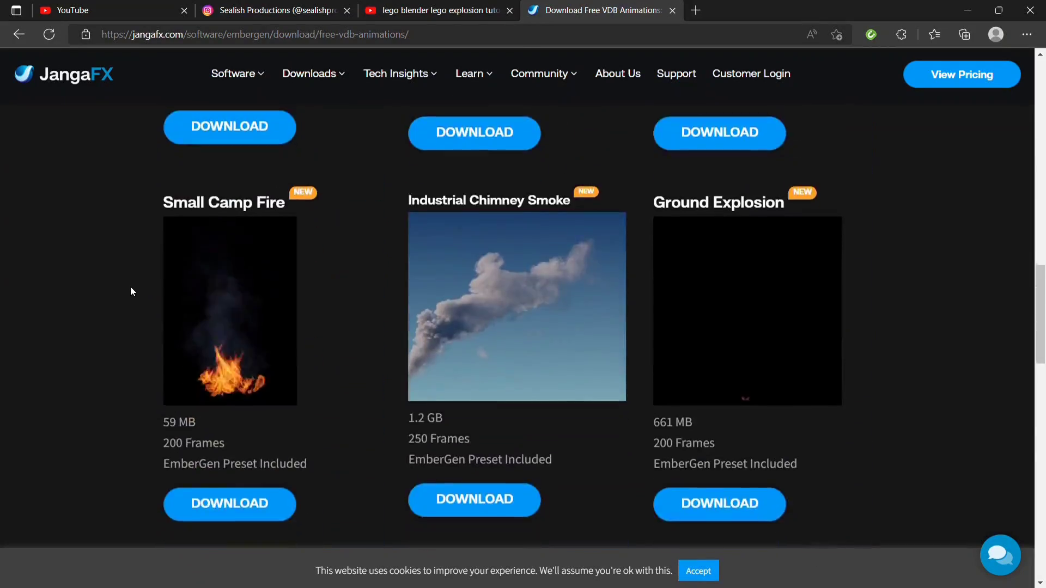
scroll(125, 284, "up", 3)
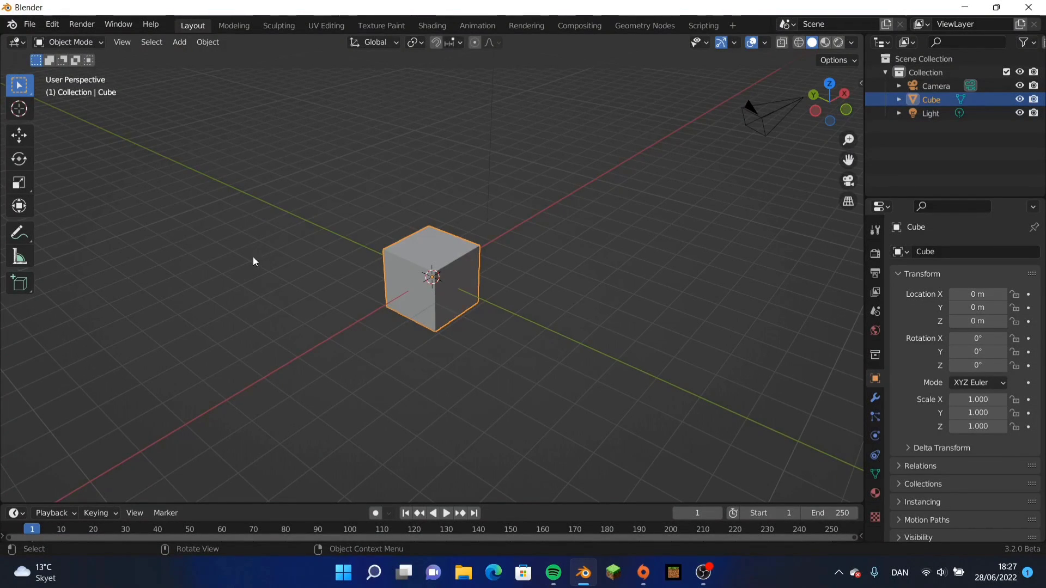
Replace the default cube with an ico sphere, delete its lower half and add a Decimate modifier.
middle_click_drag(255, 255, 300, 240)
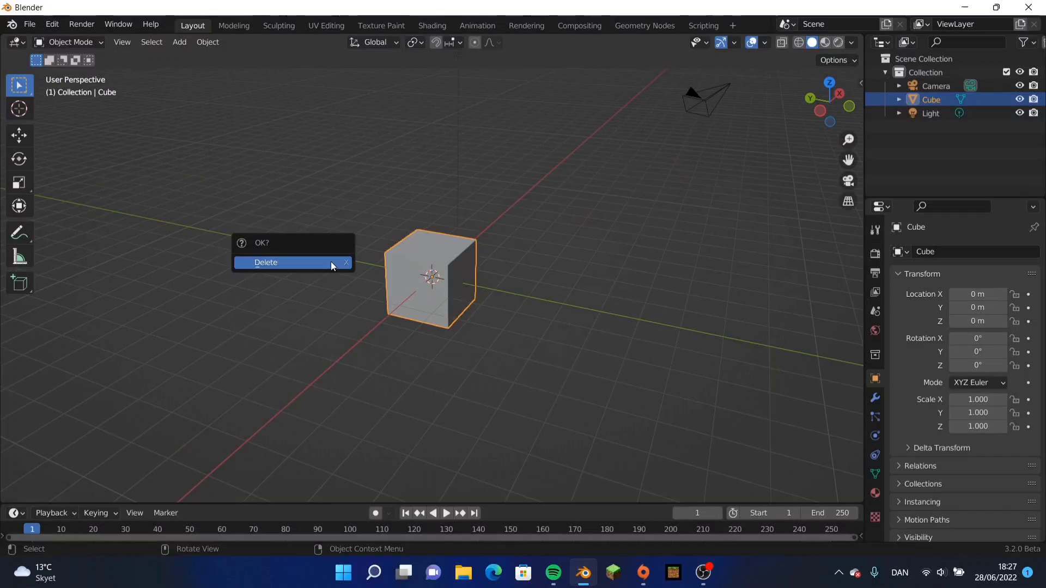
left_click(344, 263)
key("shift+a")
left_click(470, 297)
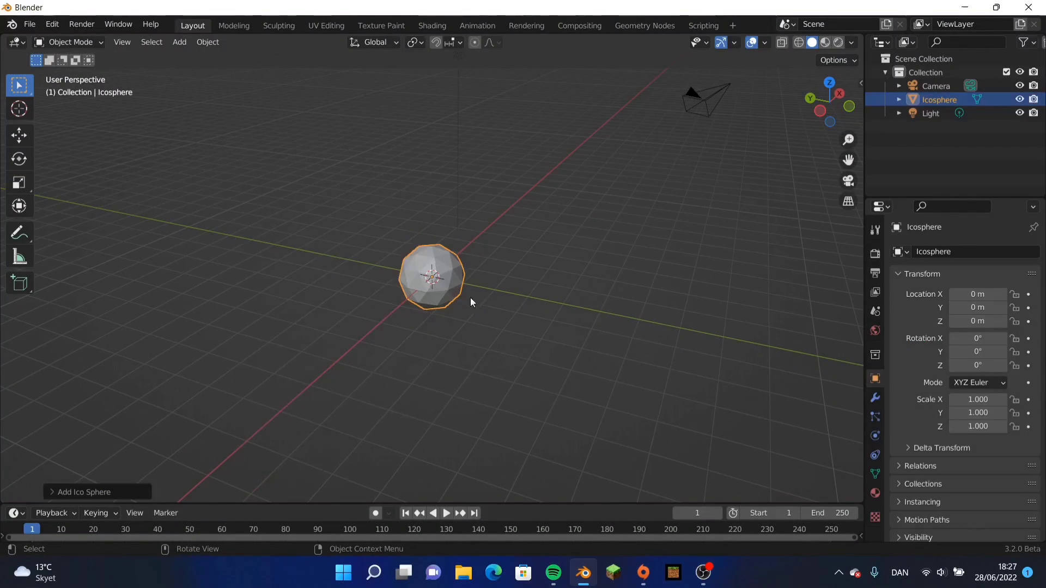
key("Tab")
key("KP_1")
key("alt+z")
left_click_drag(210, 285, 701, 465)
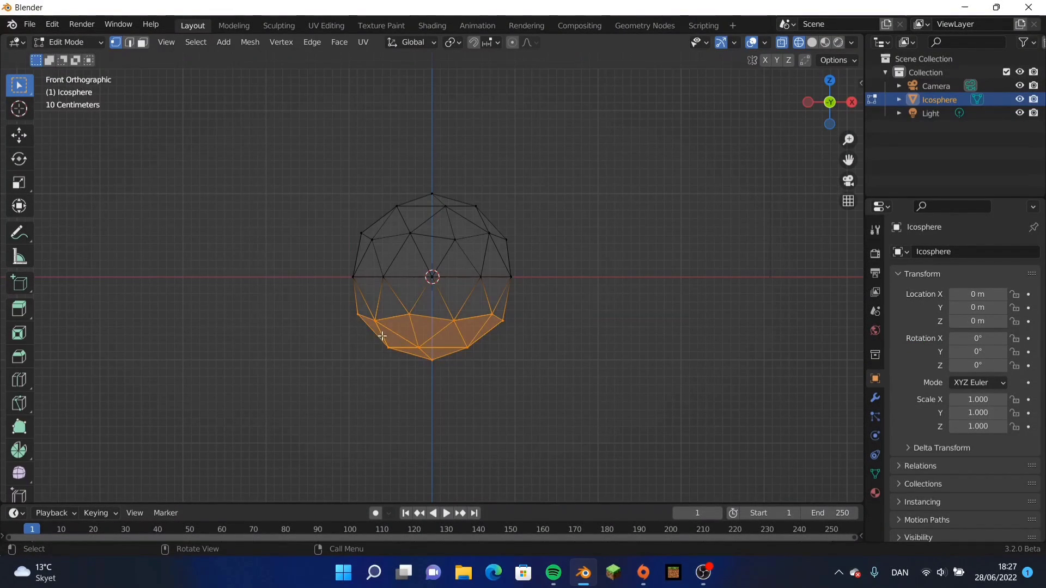
key("x")
left_click(256, 247)
middle_click_drag(256, 246, 350, 296)
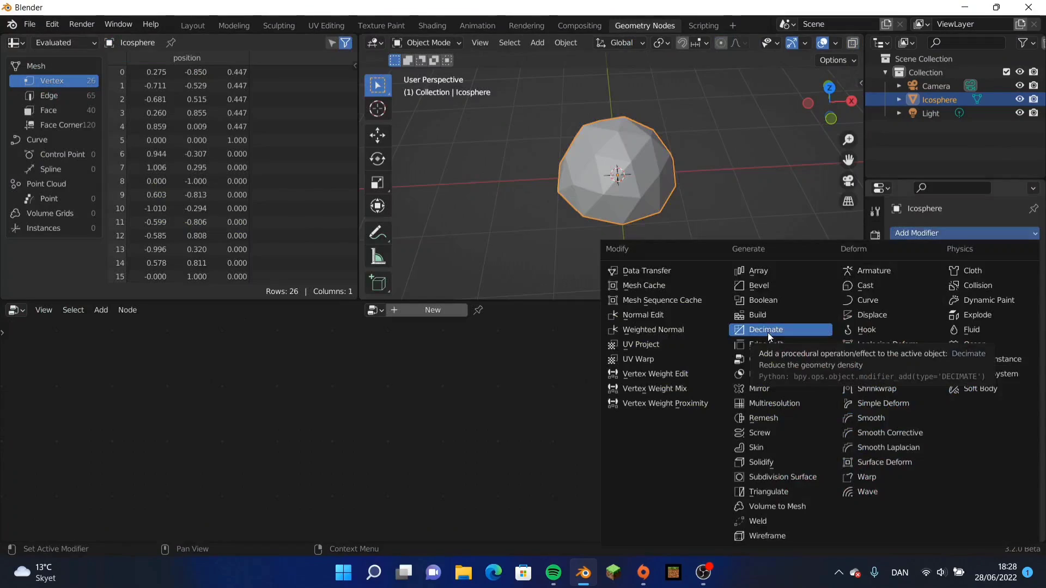
left_click(768, 333)
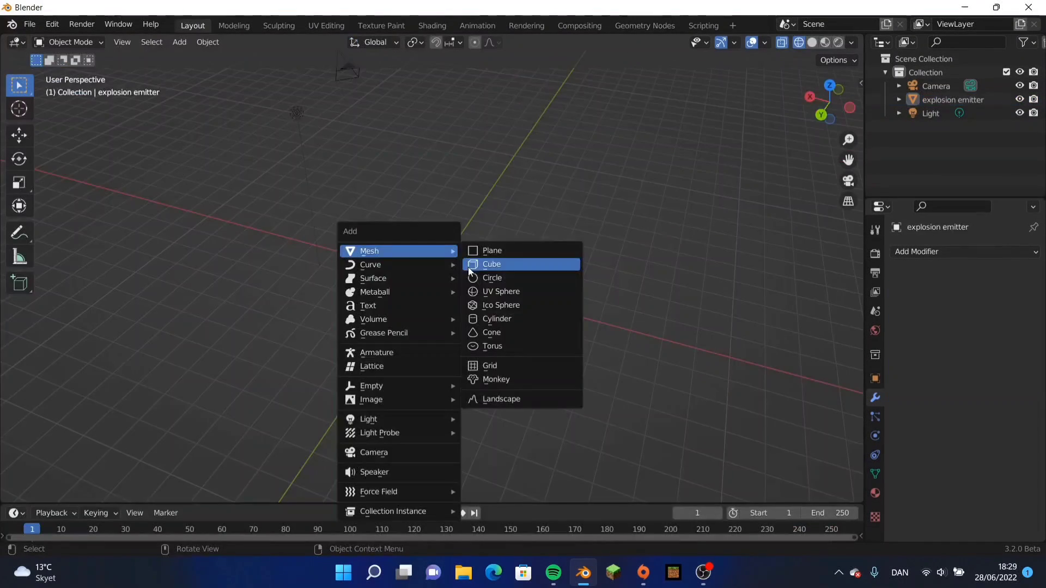
Add a cube and scale it up into a large bounding box around the emitter.
left_click(469, 266)
key("KP_1")
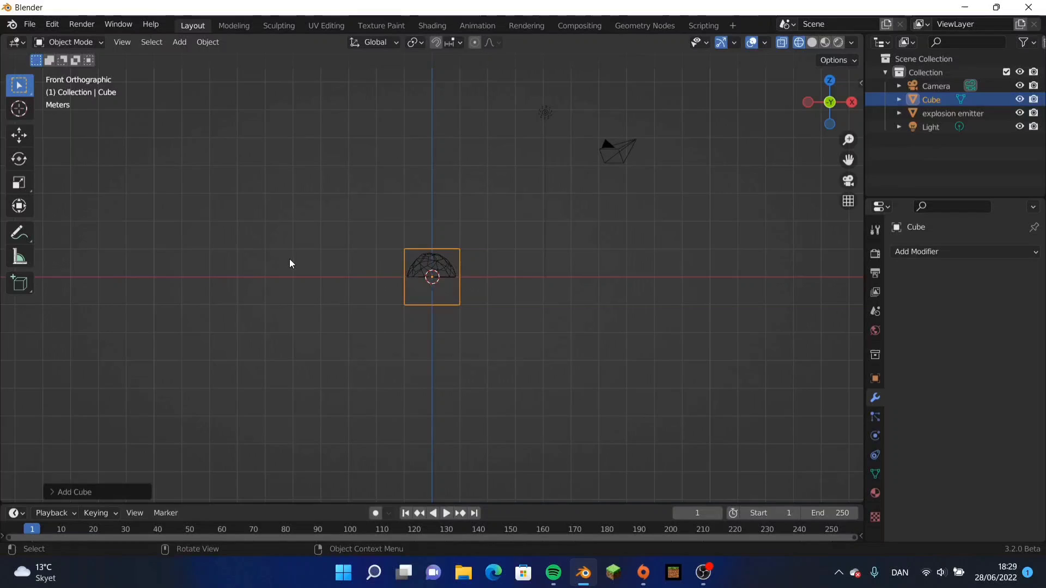
key("s")
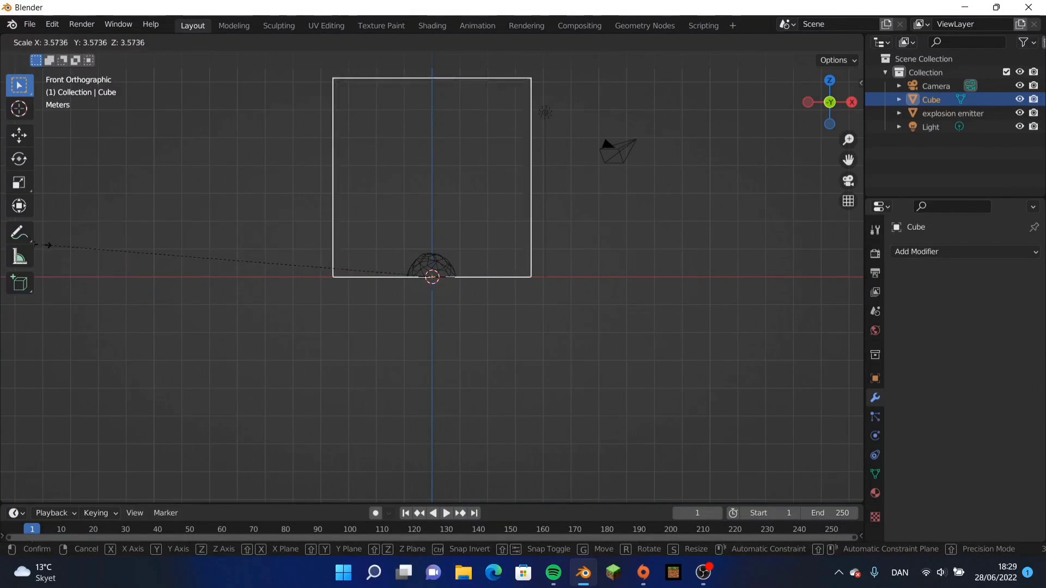
left_click(861, 245)
middle_click_drag(181, 219, 441, 88)
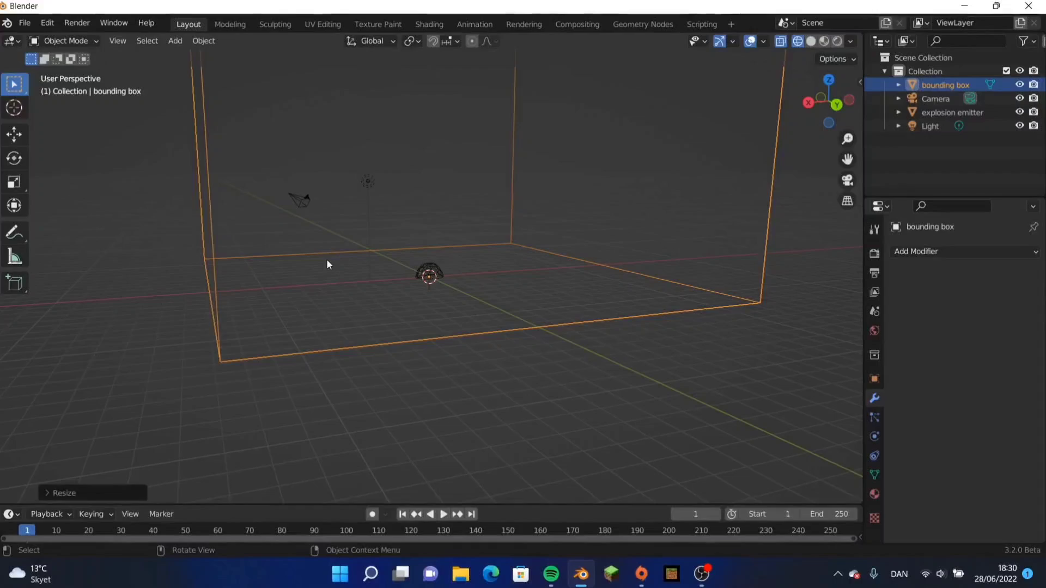
Give the bounding box Fluid physics of type Domain.
left_click(875, 436)
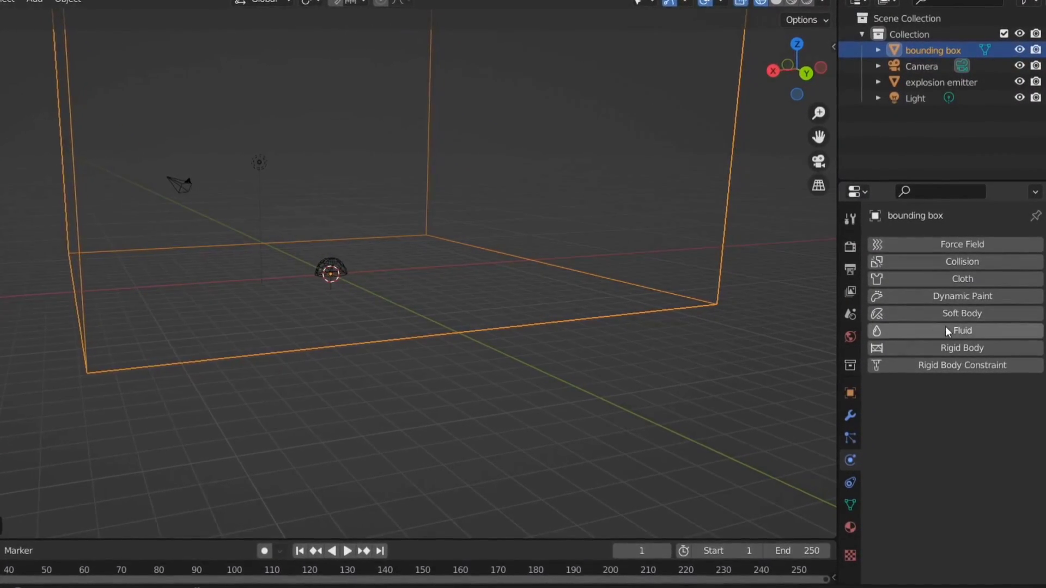
left_click(946, 331)
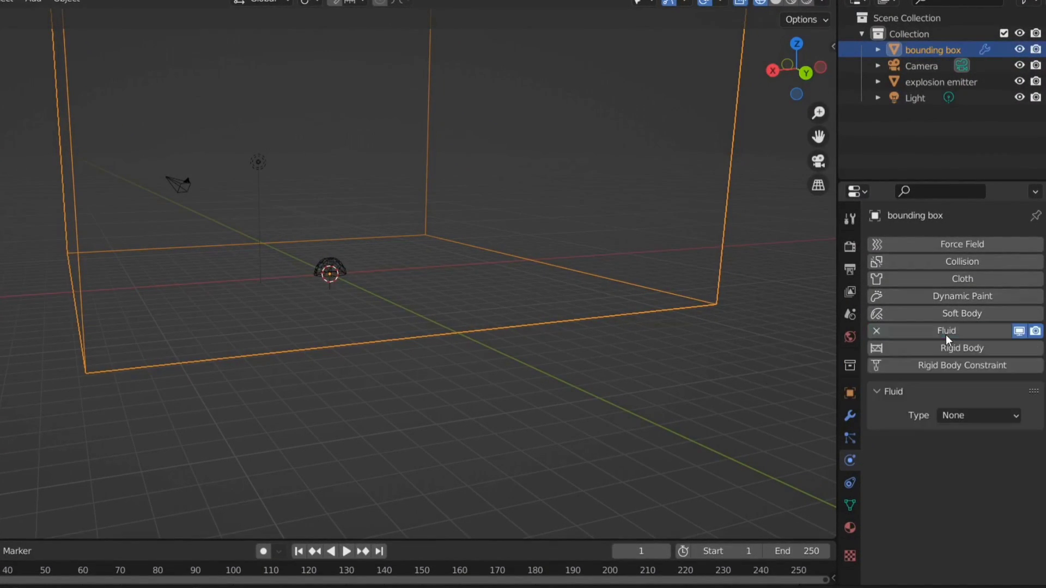
left_click(977, 416)
left_click(973, 451)
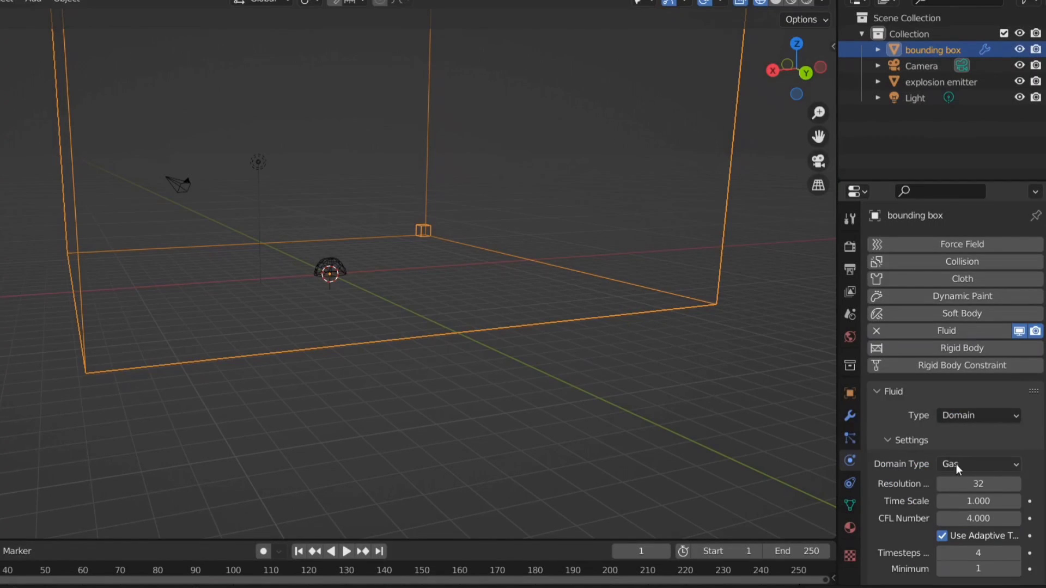
scroll(968, 483, "down", 2)
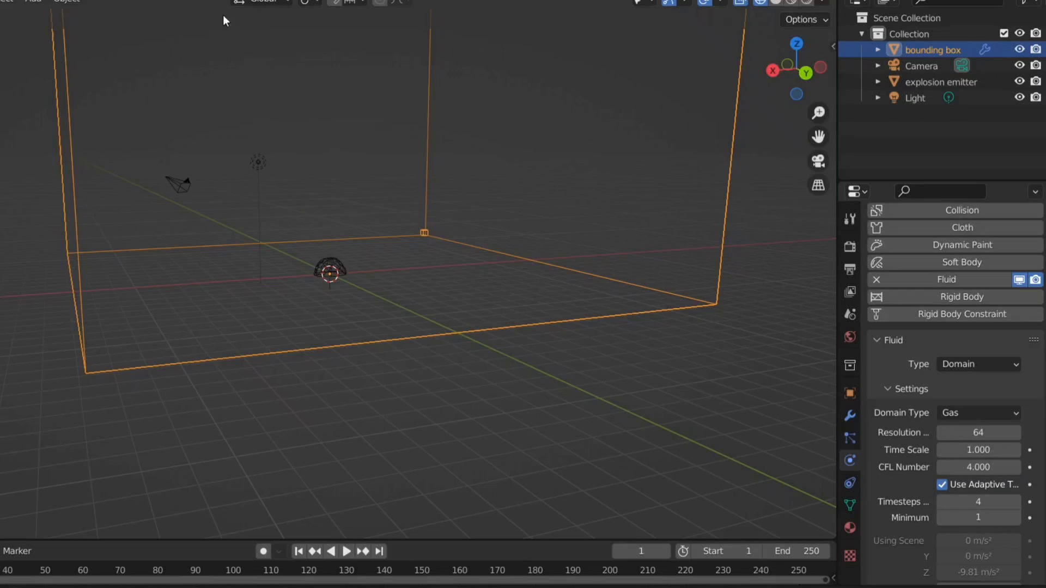
Make the explosion emitter an Inflow flow source with initial velocity, keyframing Source 10 and Normal 100.
middle_click_drag(223, 21, 329, 270)
left_click(329, 270)
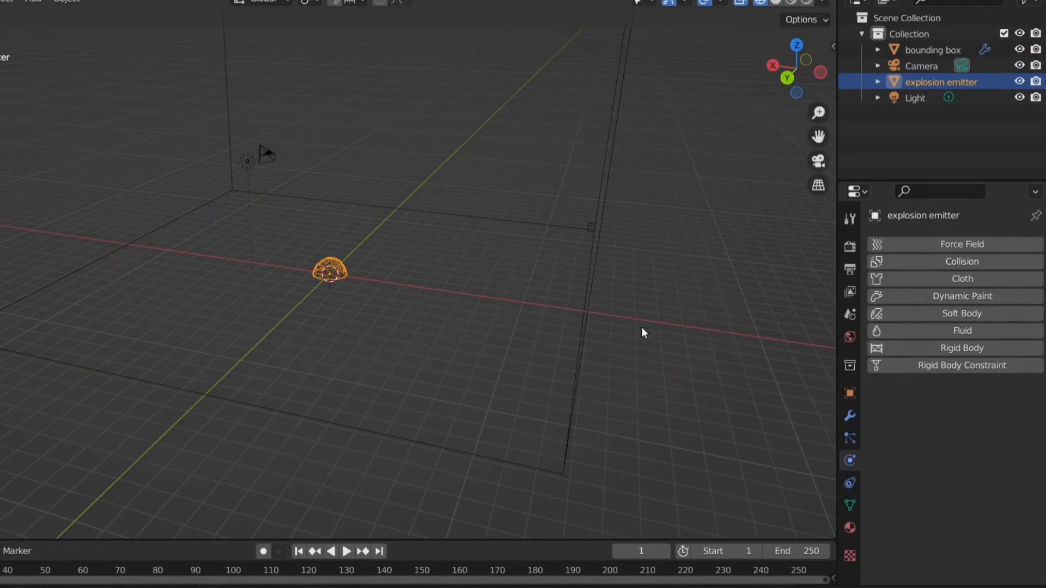
left_click(924, 333)
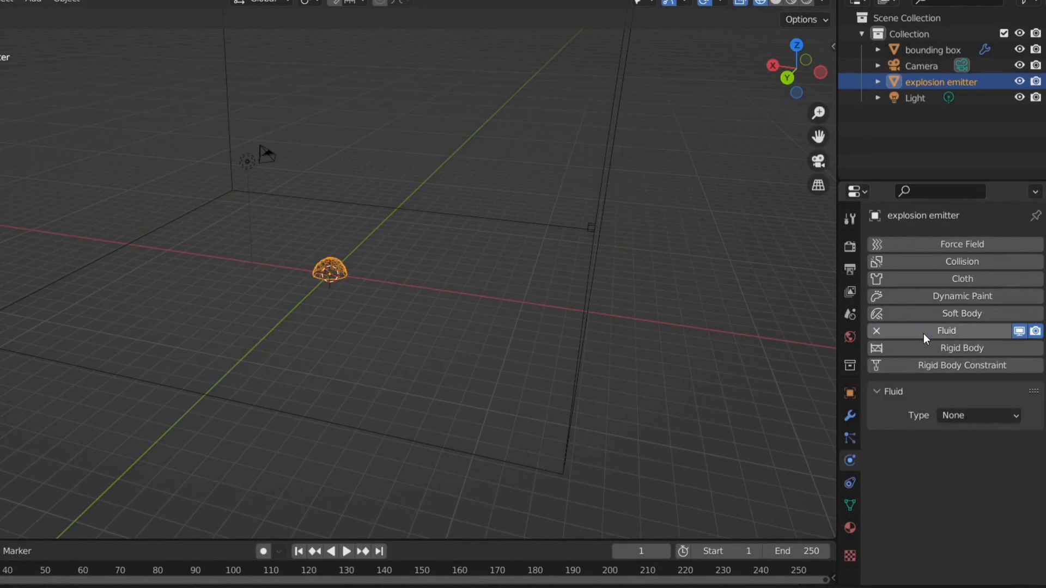
left_click(975, 414)
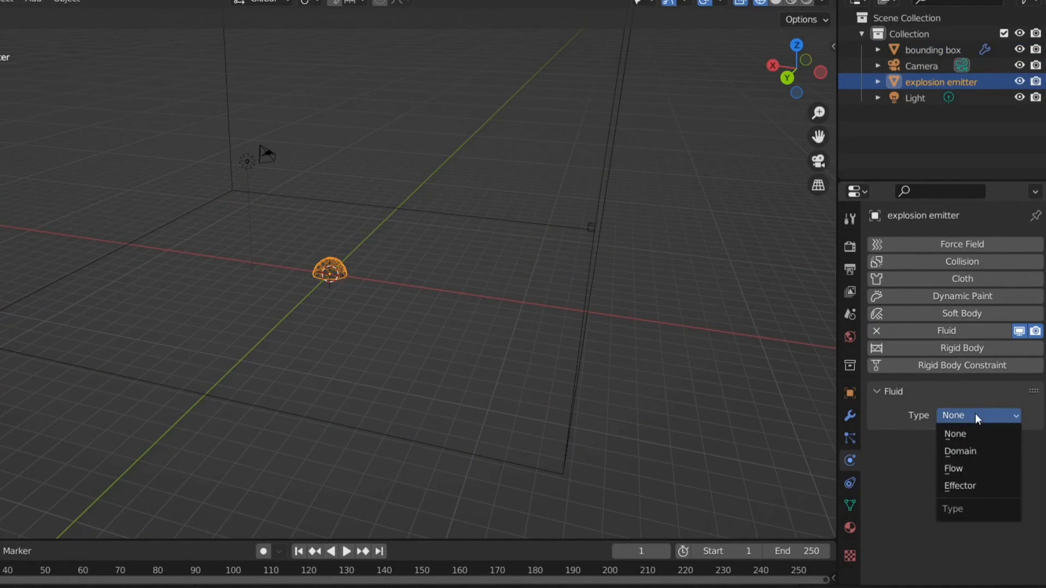
left_click(959, 470)
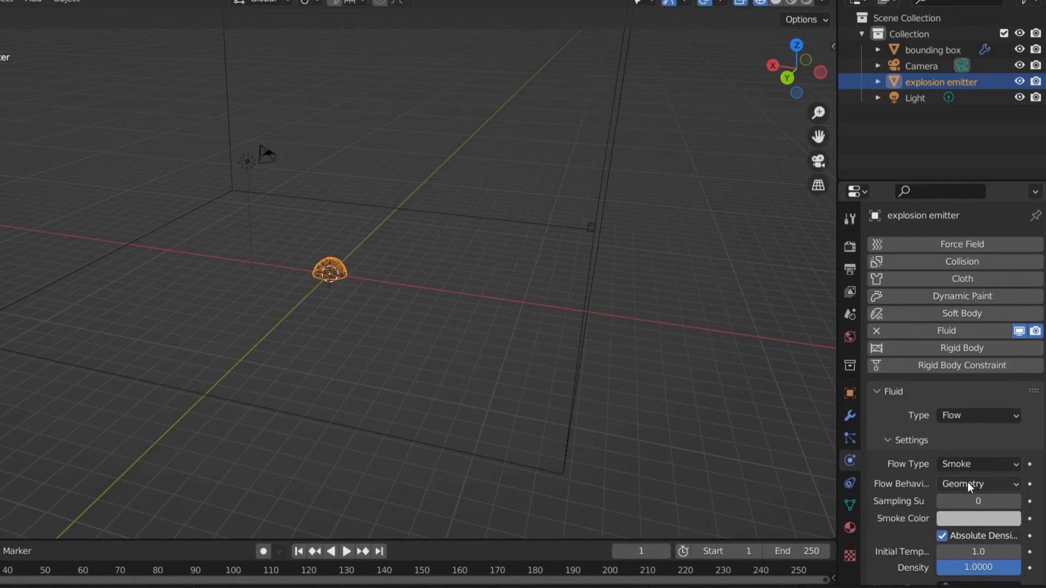
left_click(967, 483)
left_click(965, 501)
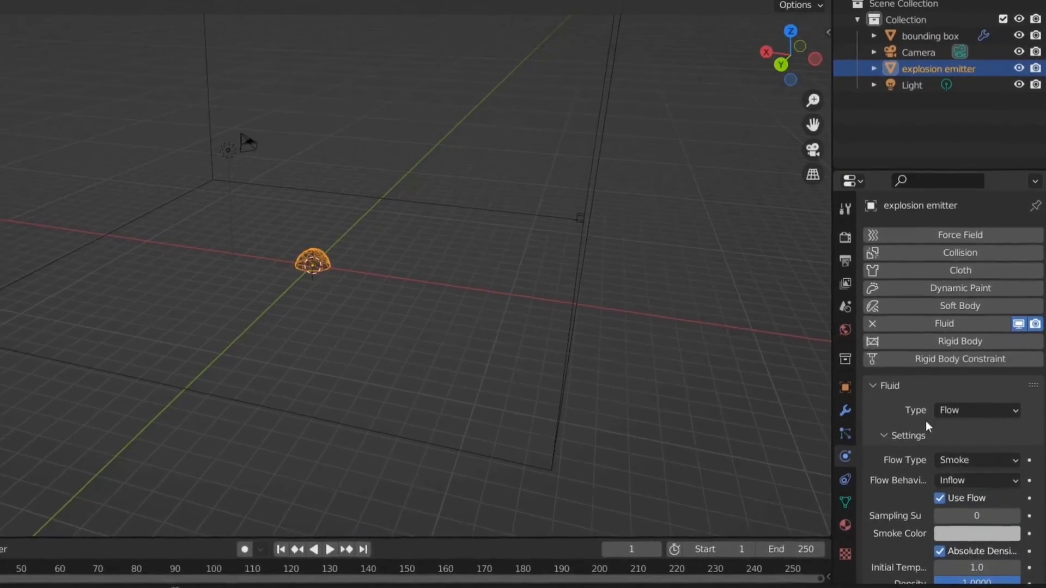
scroll(924, 425, "down", 7)
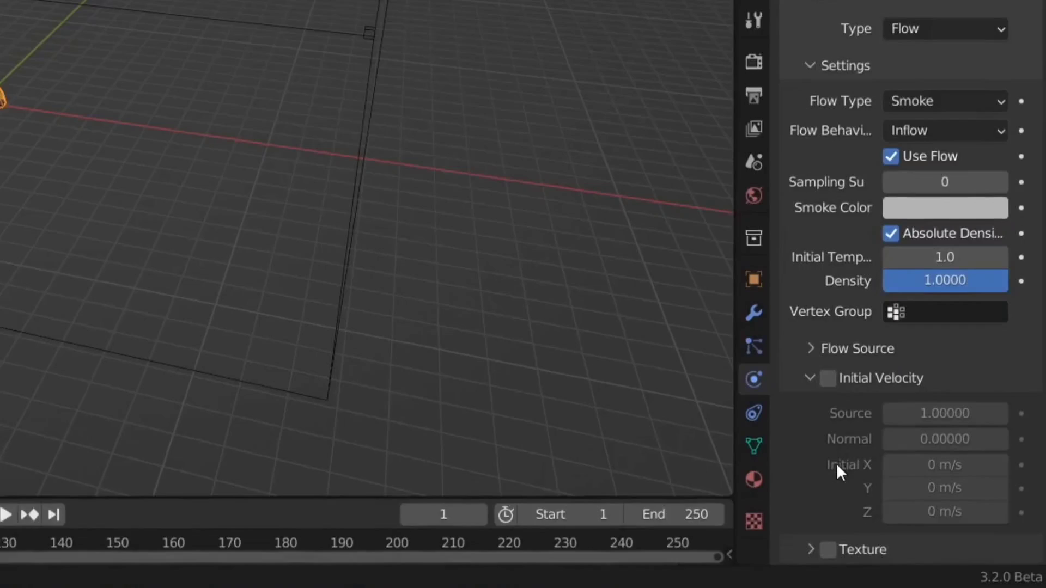
left_click(811, 363)
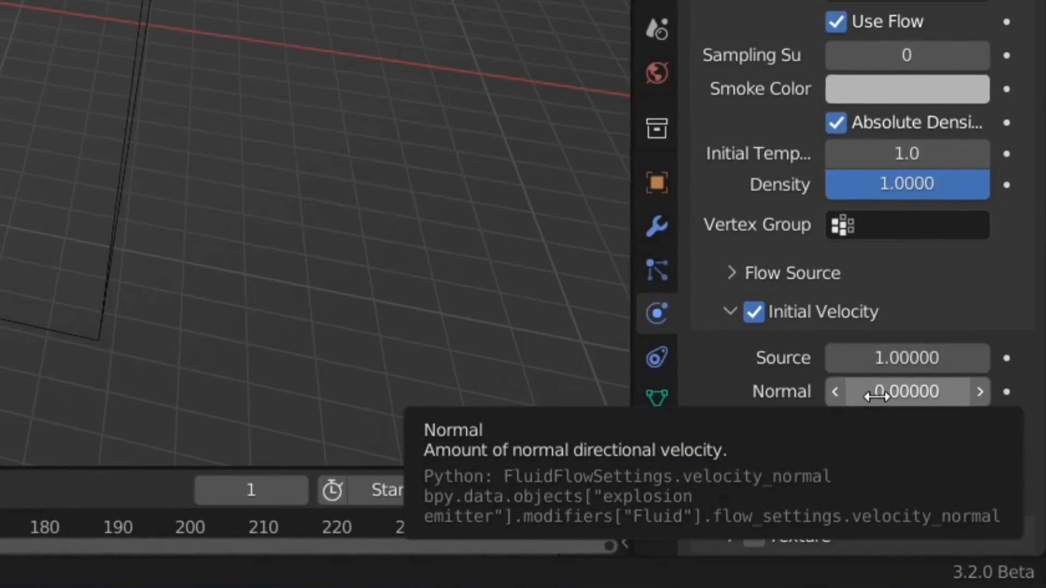
left_click(876, 394)
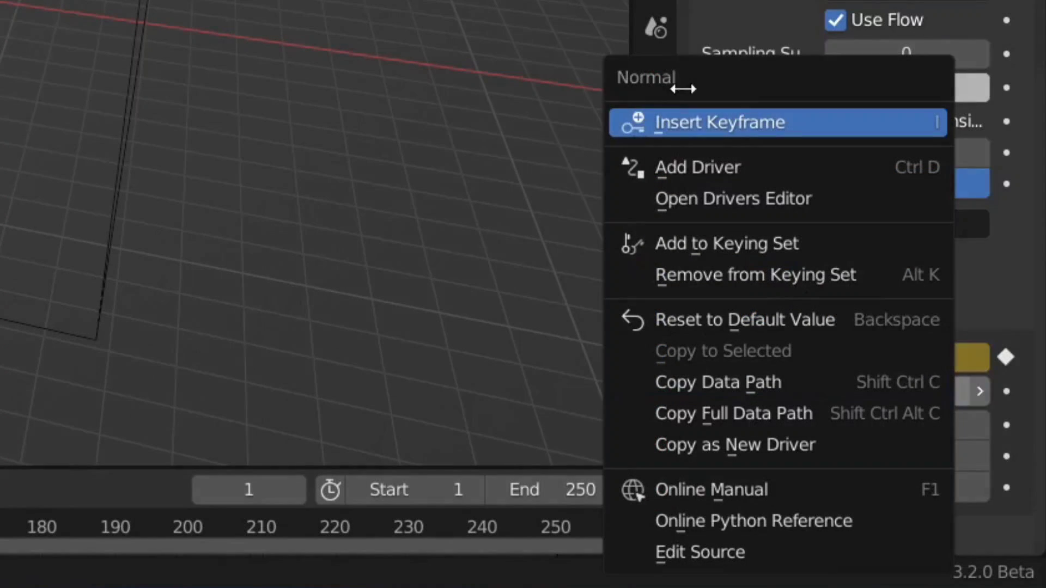
left_click(699, 120)
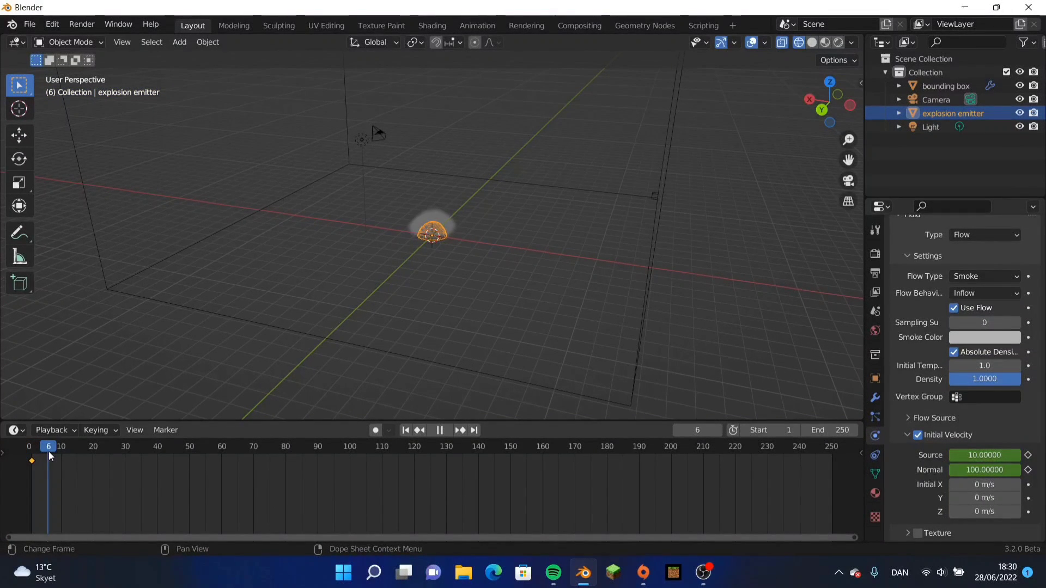
Lower the emitter's initial-velocity Source and Normal values to 1.
left_click(971, 459)
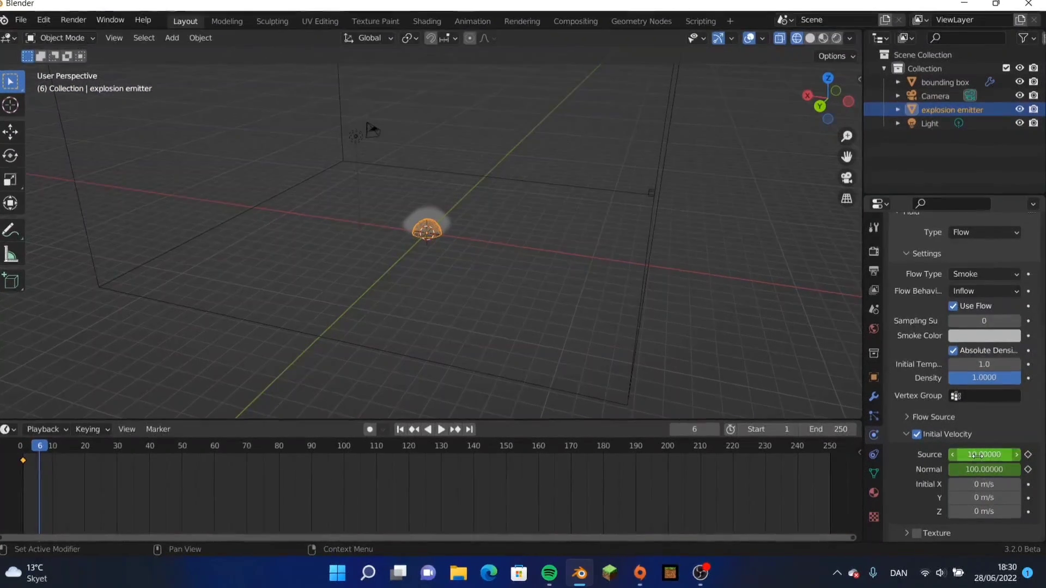
type("0")
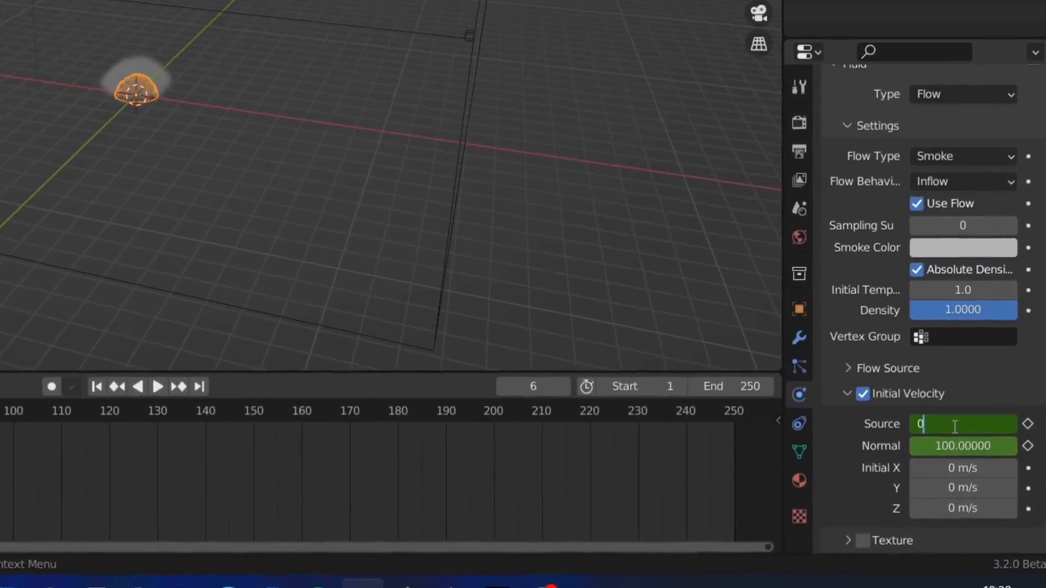
key("Return")
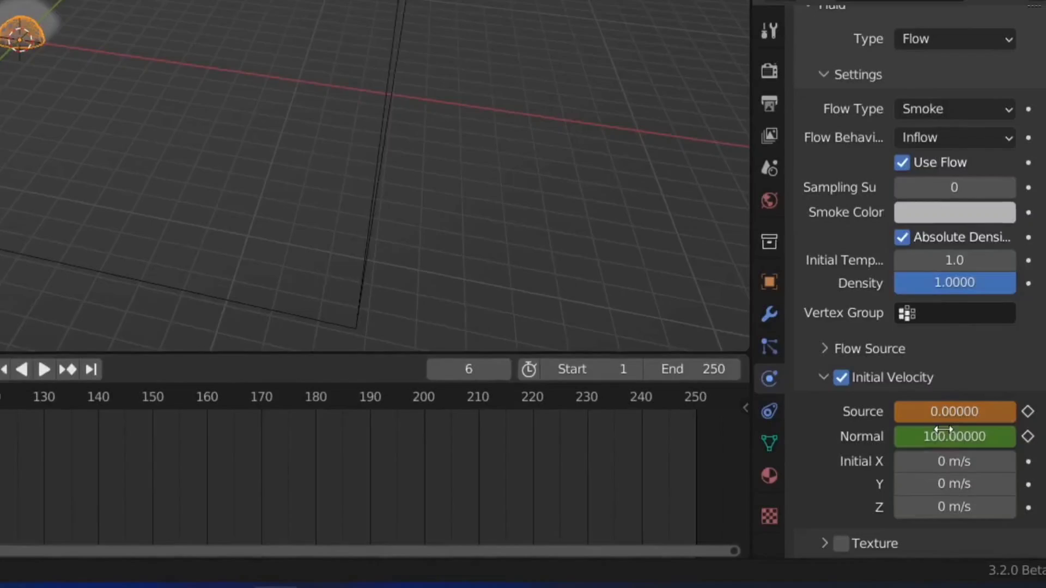
left_click(952, 445)
type("0")
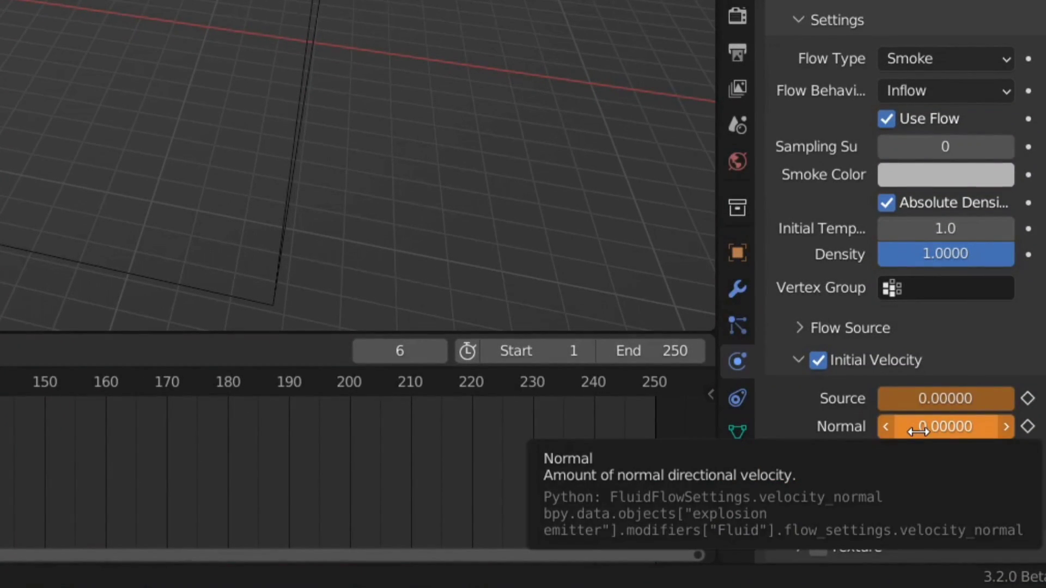
left_click(918, 431)
key("Return")
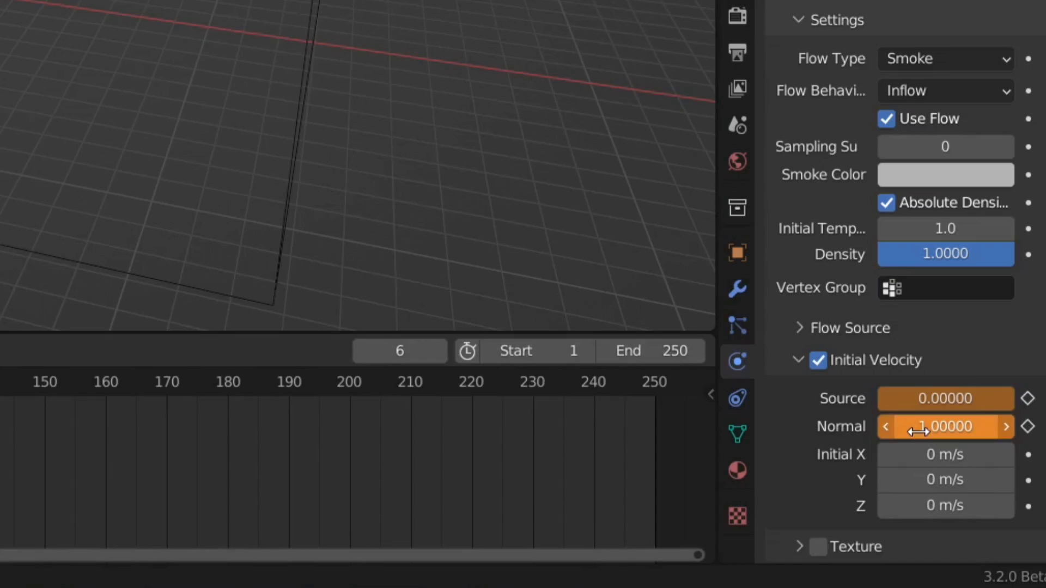
left_click(900, 398)
type("1")
key("Return")
Keyframe Source and Normal at frame 6, then unhide and reselect the explosion emitter.
right_click(902, 398)
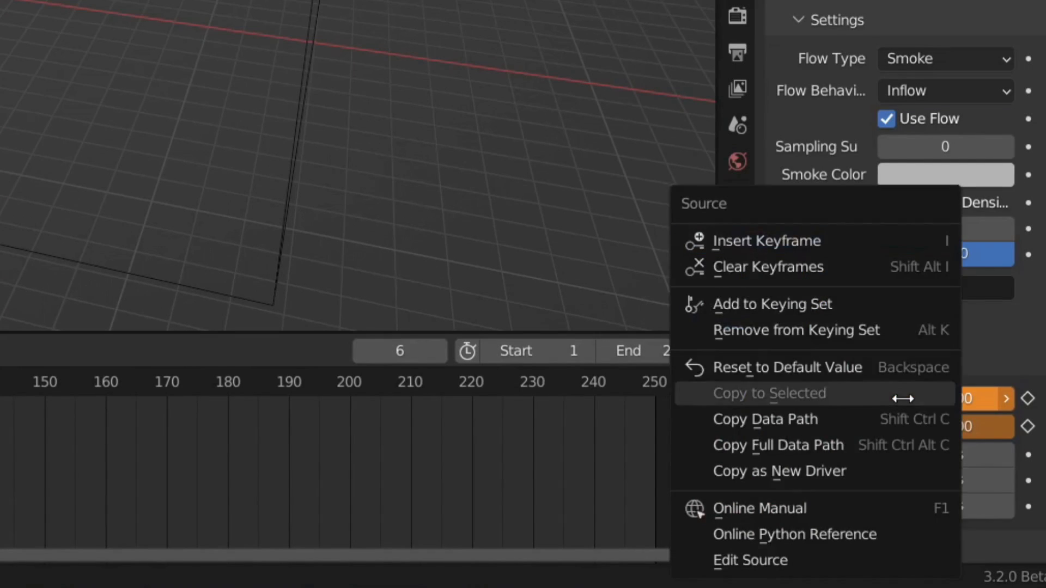
left_click(804, 241)
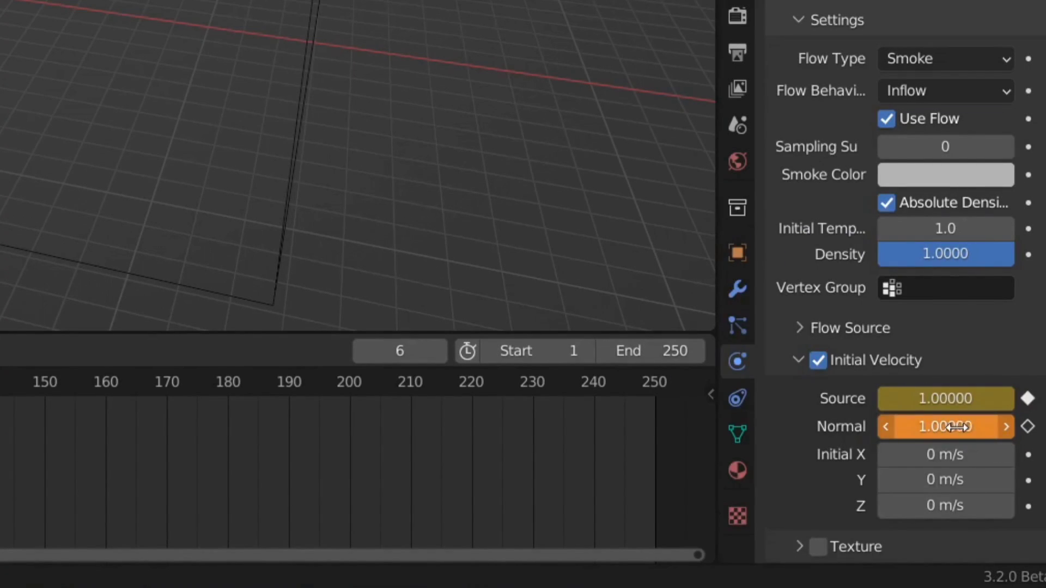
right_click(981, 428)
left_click(817, 240)
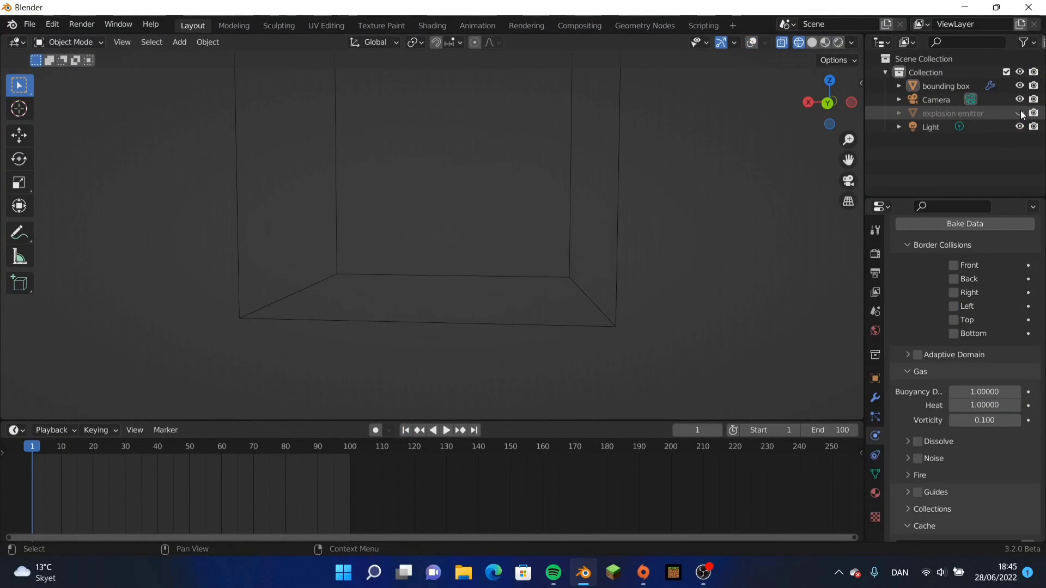
left_click(1020, 113)
left_click(447, 289)
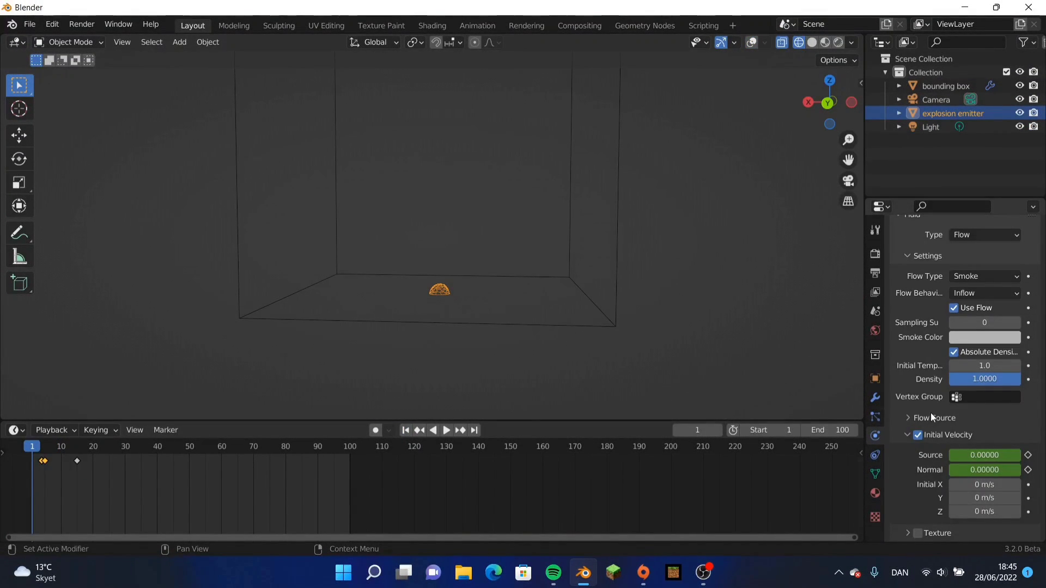
At frame 4, keyframe the bounding box domain's Buoyancy Density and Heat.
key("Up")
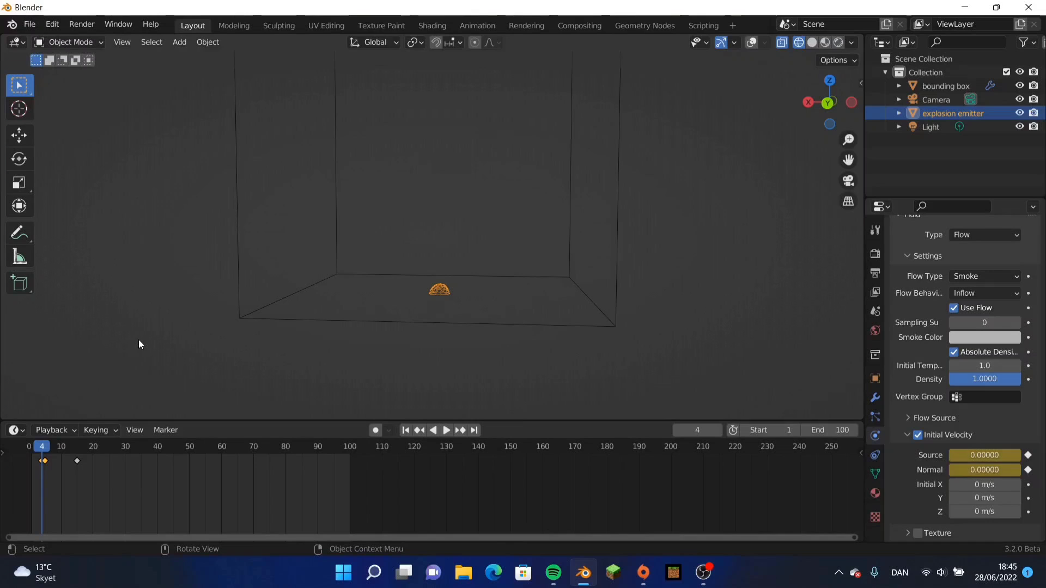
left_click(375, 322)
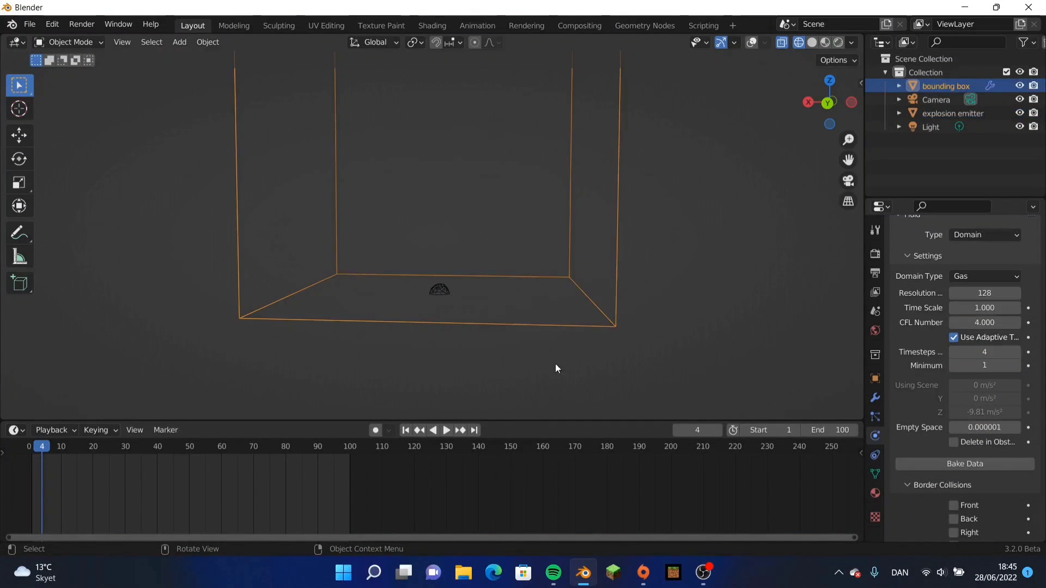
scroll(954, 403, "down", 8)
right_click(984, 392)
left_click(937, 351)
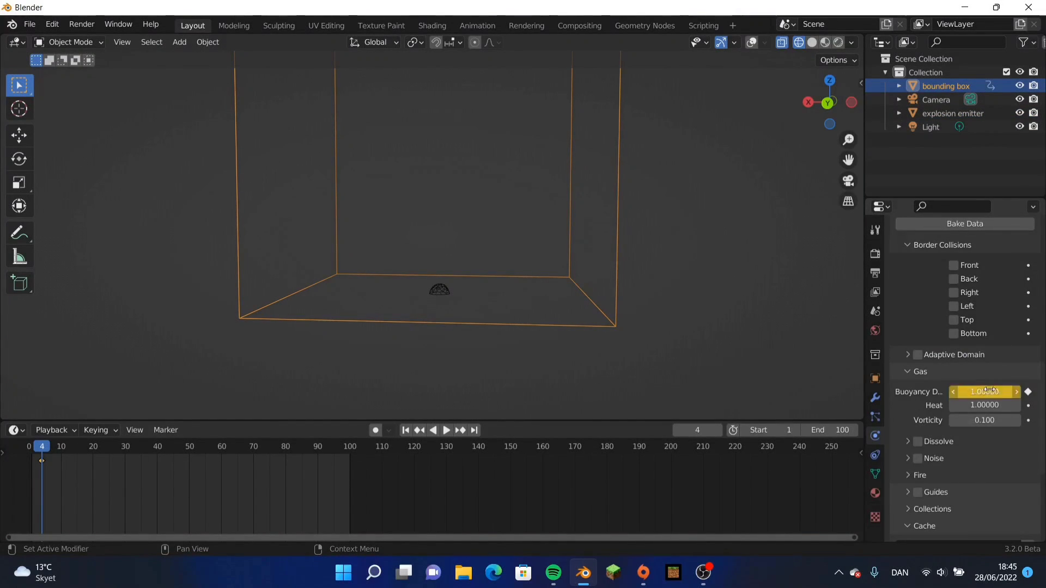
right_click(983, 405)
left_click(929, 352)
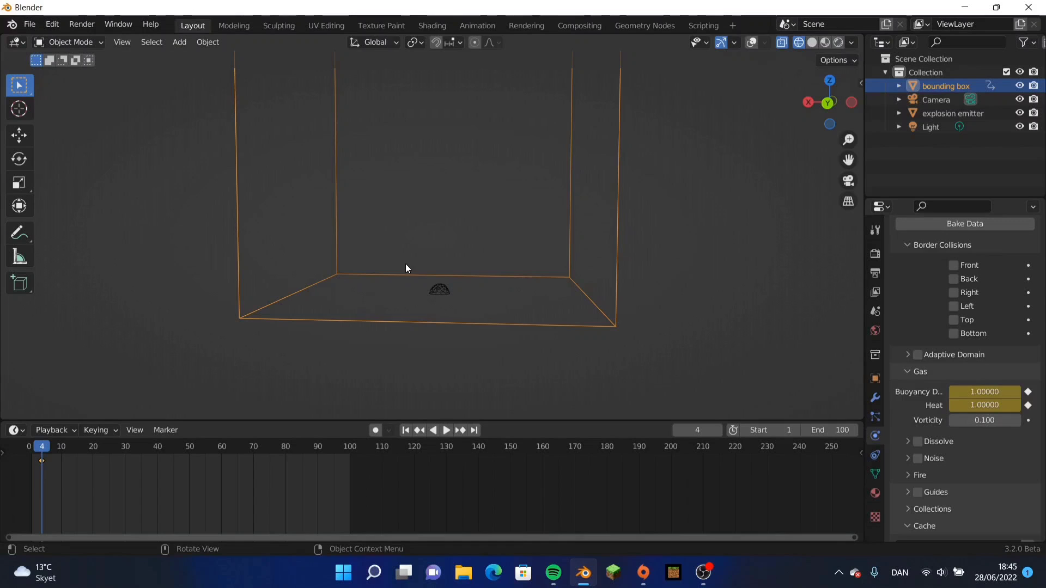
At frame 5, set Buoyancy Density to 5 and keyframe Heat and Buoyancy Density.
key("Right")
scroll(936, 404, "up", 10)
scroll(936, 405, "down", 10)
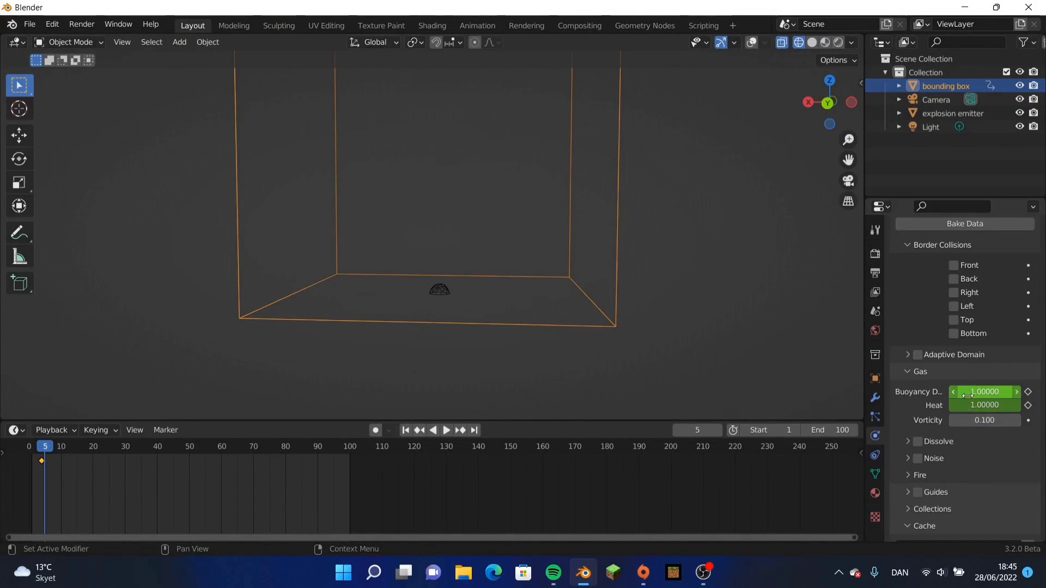
left_click(968, 393)
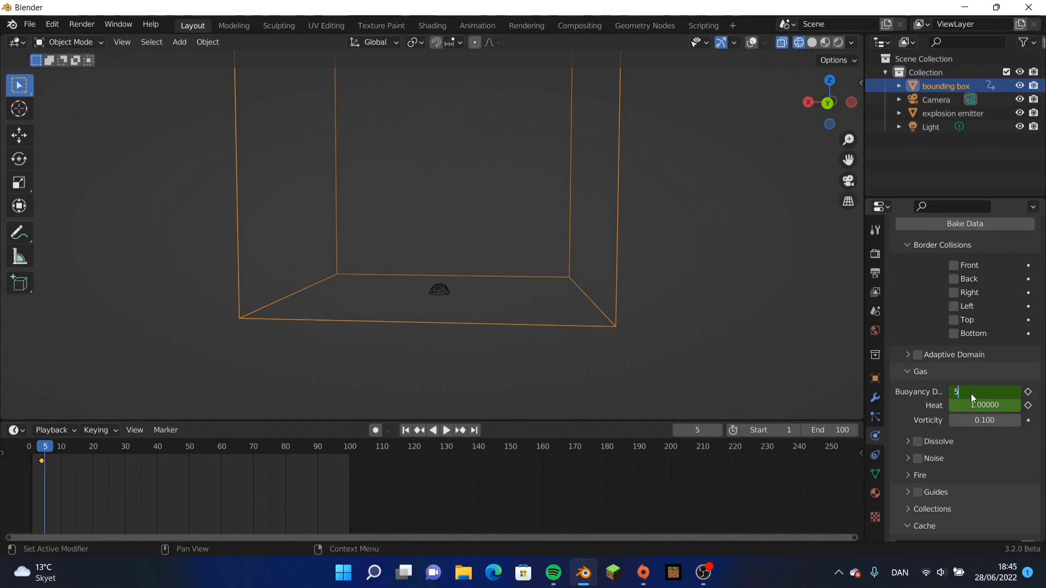
type("5")
left_click(977, 405)
key("BackSpace")
right_click(977, 405)
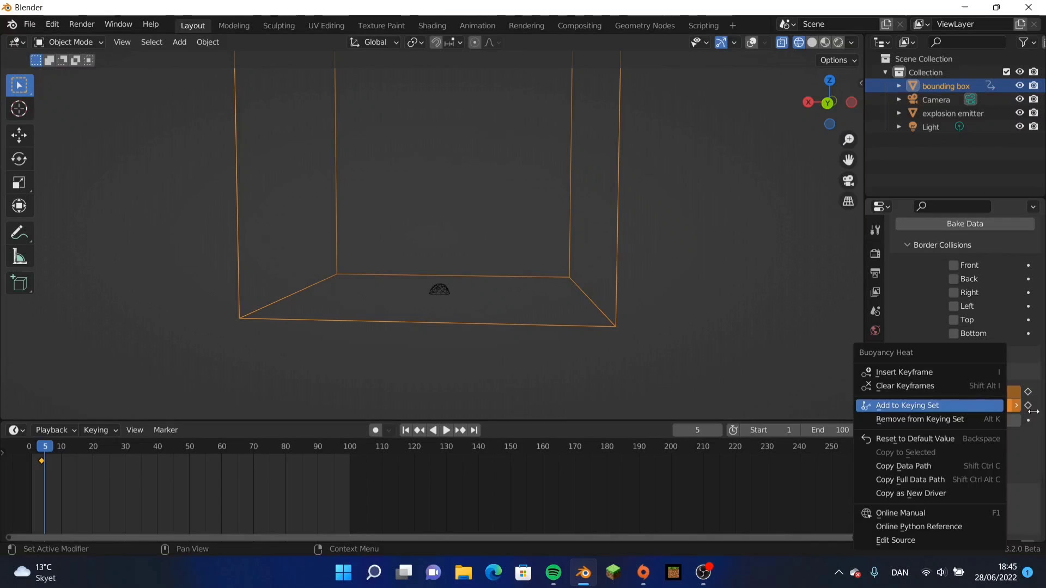
left_click(946, 372)
right_click(959, 392)
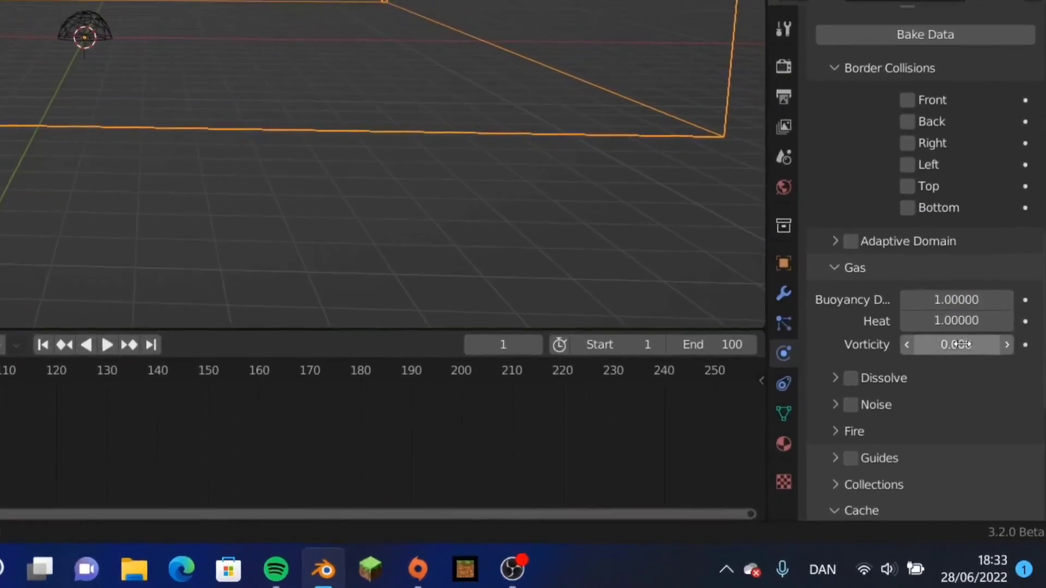
Set Vorticity to 0.1 and bake the smoke simulation.
left_click(983, 407)
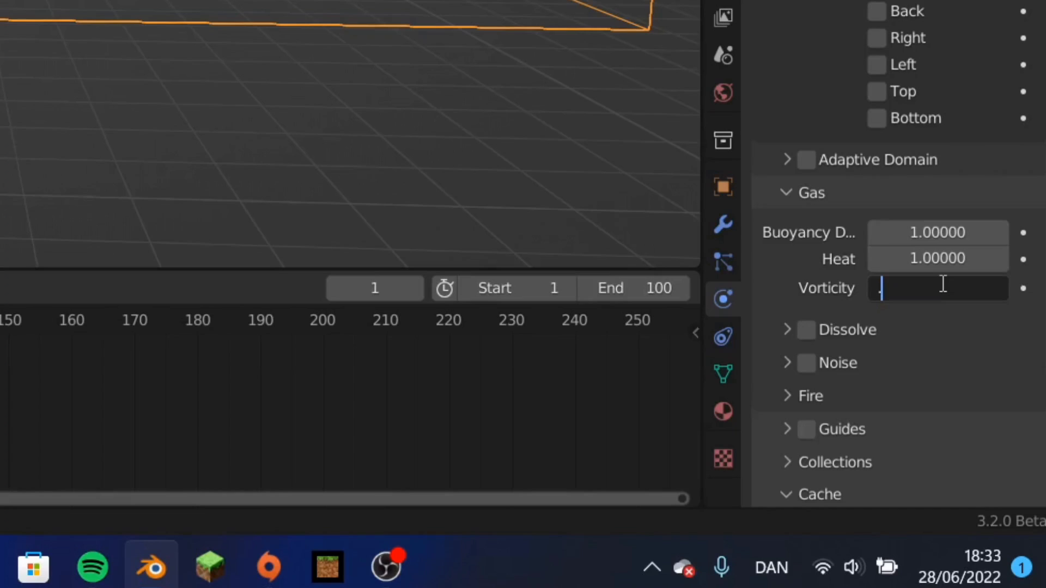
type("0.1")
key("Return")
scroll(818, 173, "up", 5)
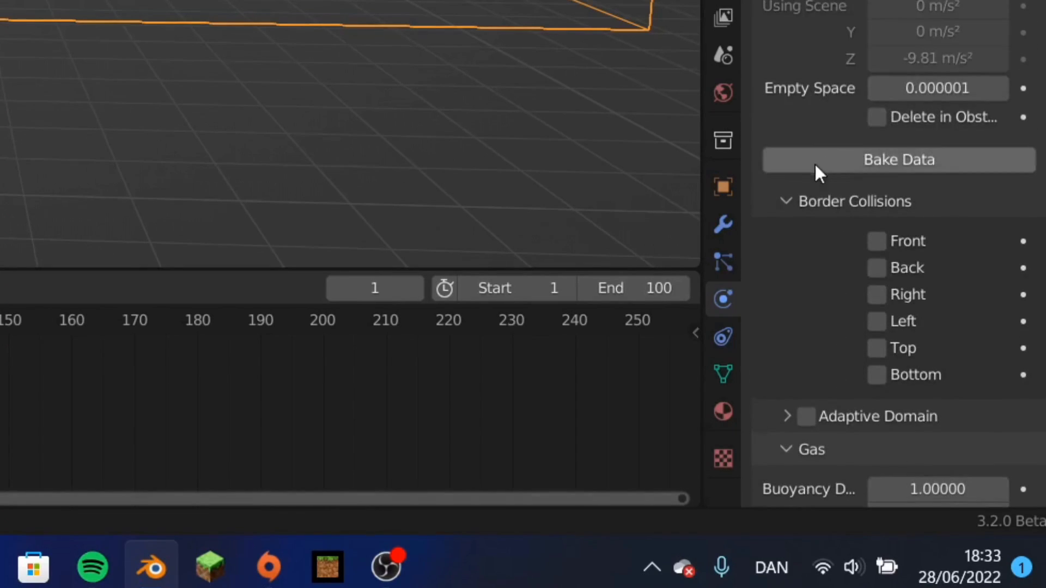
left_click(844, 159)
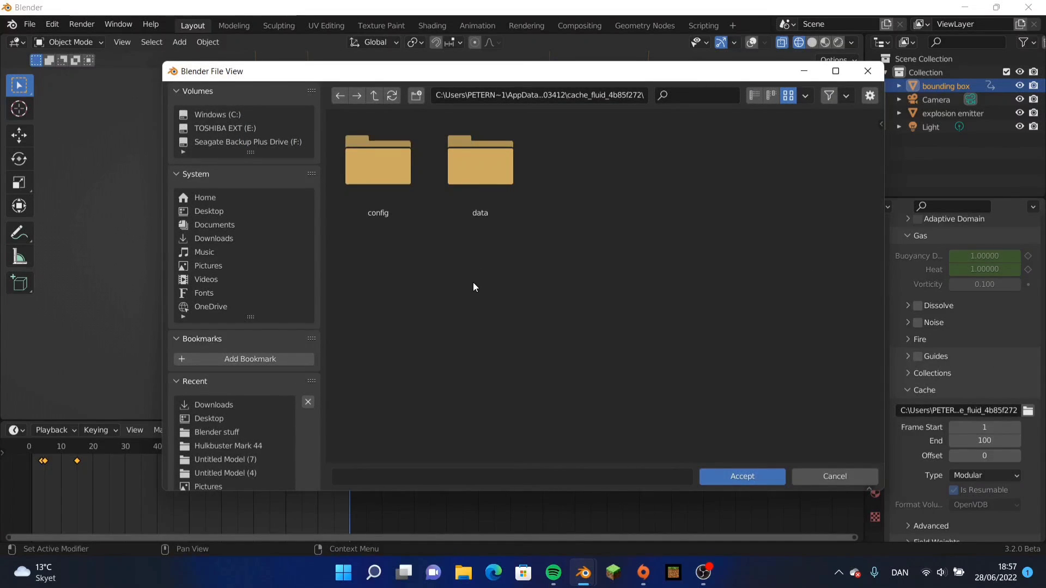
Check the smoke cache folder path, close the cache browser and bring up File Explorer.
left_click(546, 96)
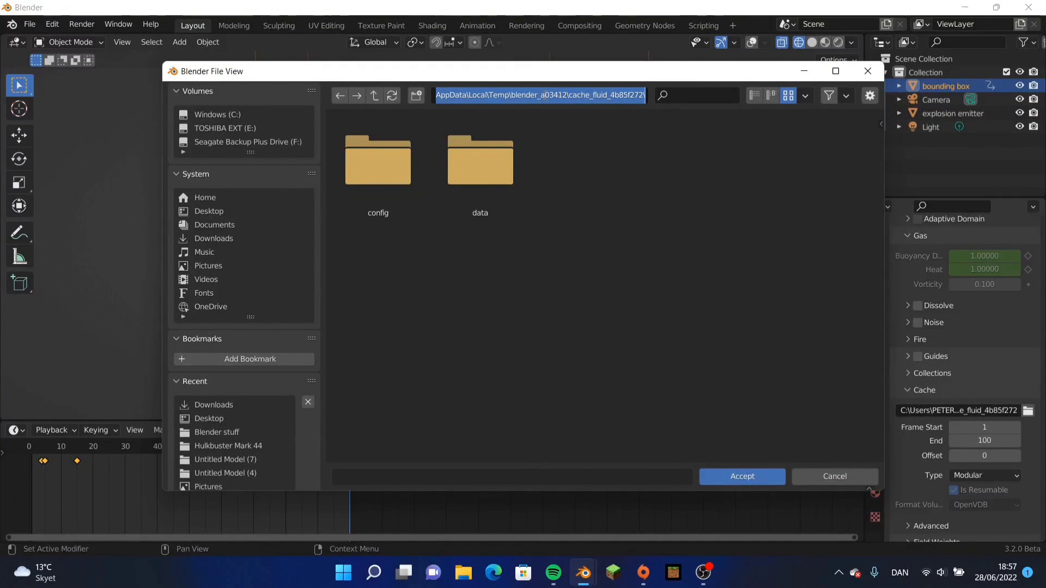
left_click(883, 71)
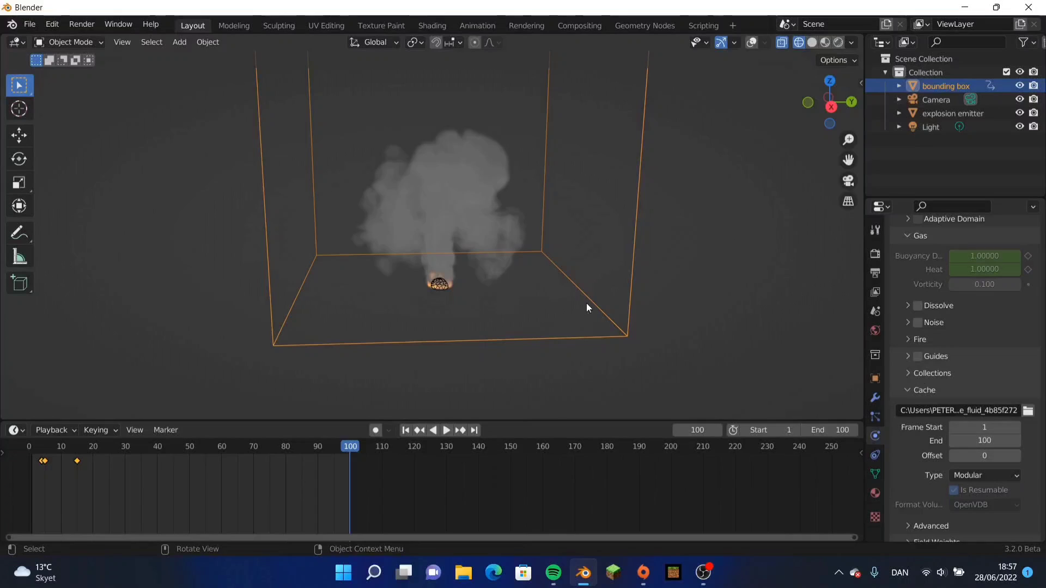
left_click(462, 573)
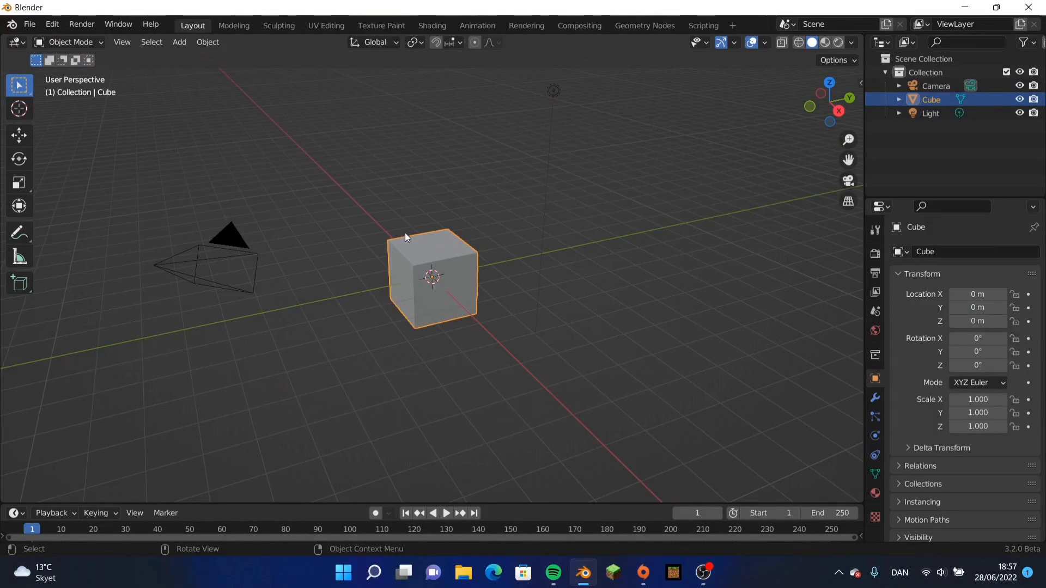
Clear the default objects, import the fluid VDB volume and centre it on the origin.
key("a")
key("x")
left_click(365, 229)
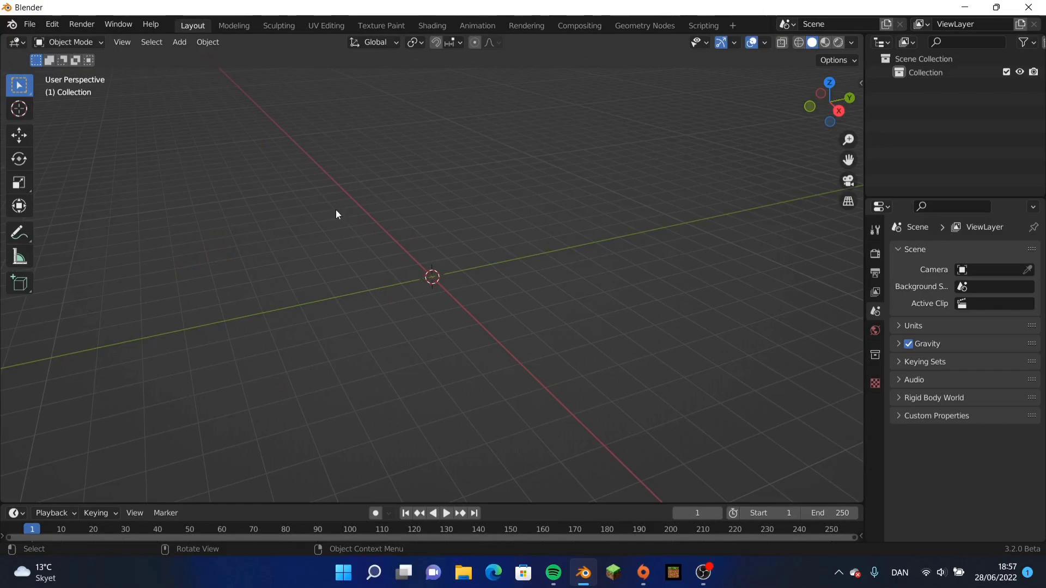
key("shift+a")
mouse_move(334, 249)
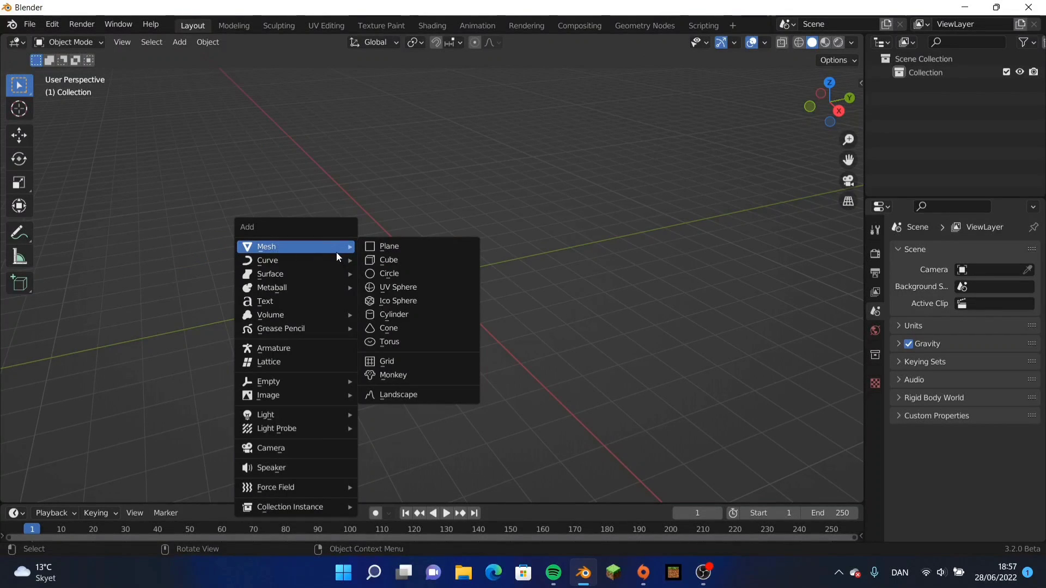
mouse_move(306, 316)
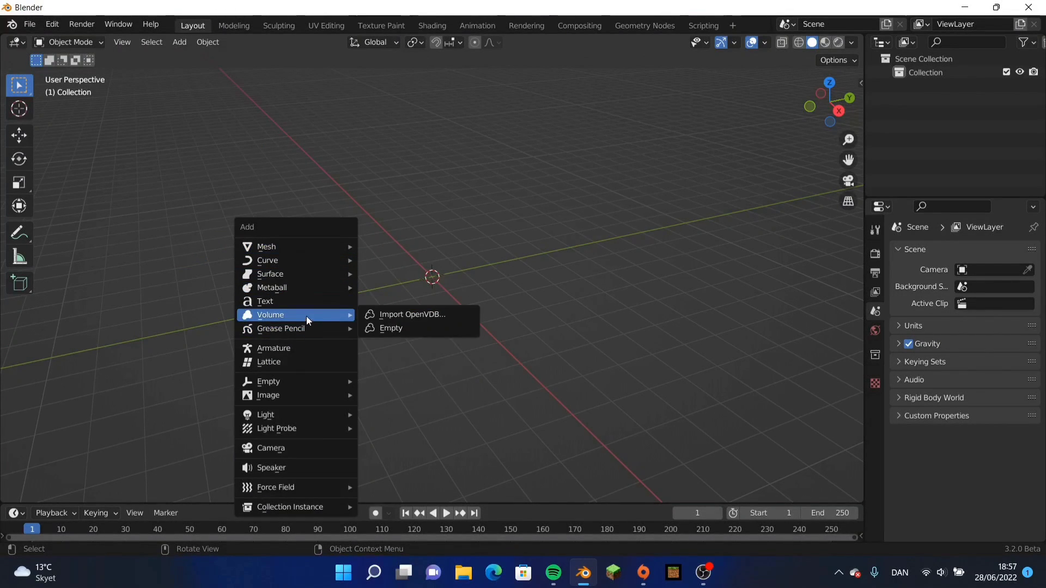
left_click(420, 315)
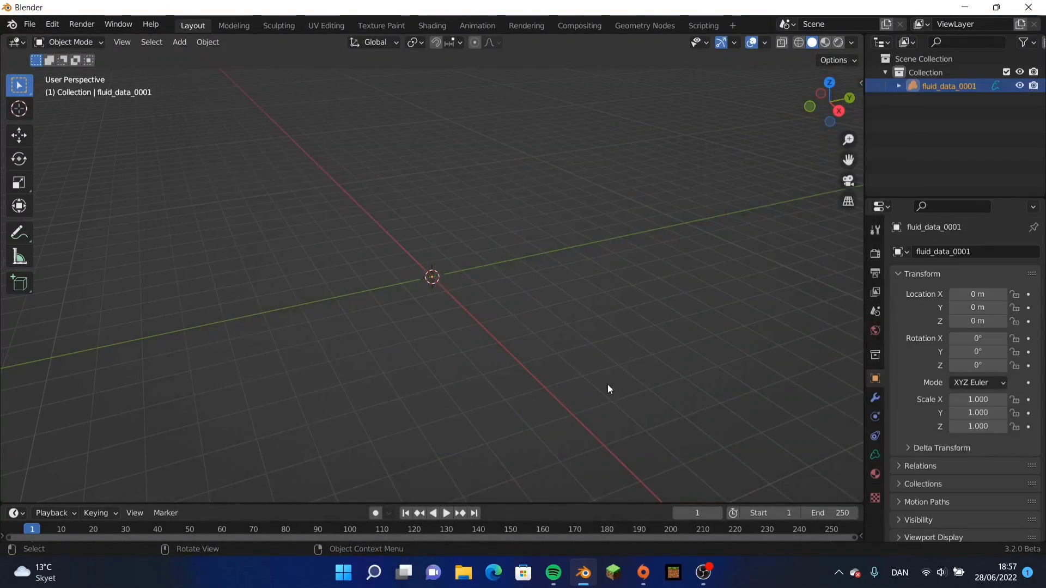
key("g")
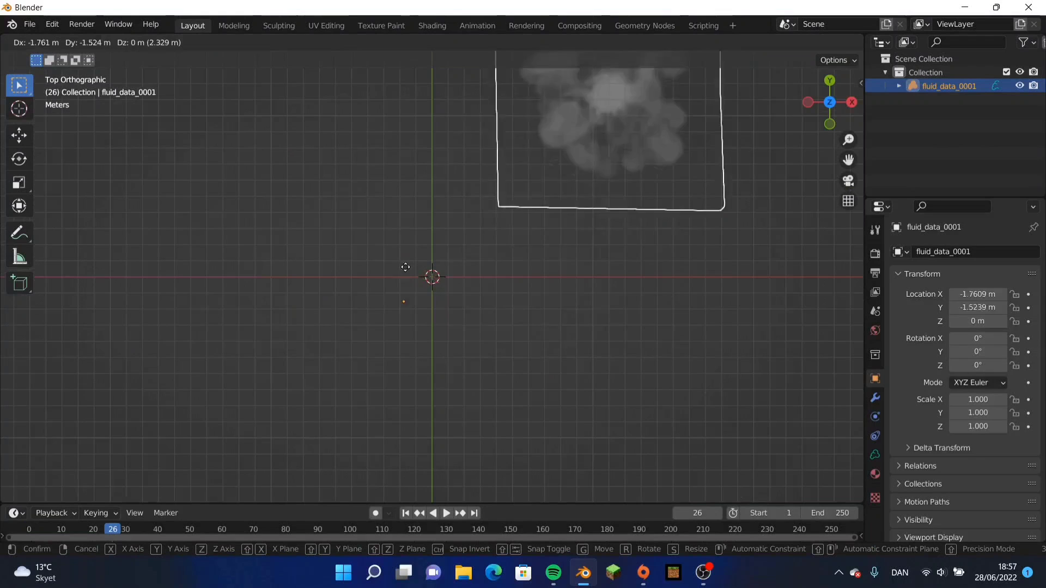
left_click(257, 416)
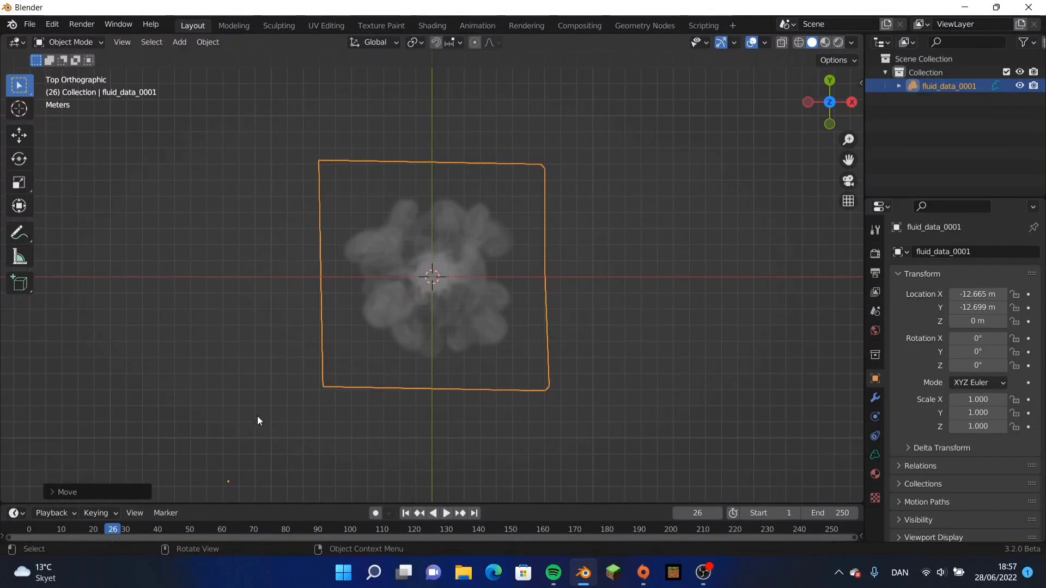
middle_click_drag(257, 416, 323, 283)
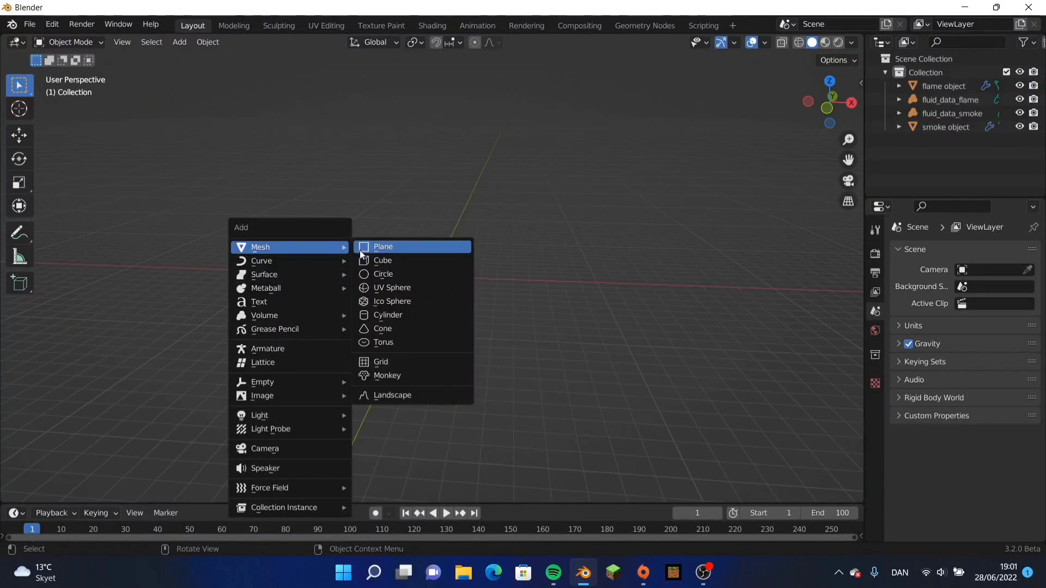
Add a plane and rename it 'geo nodes holder'.
left_click(362, 250)
key("Tab")
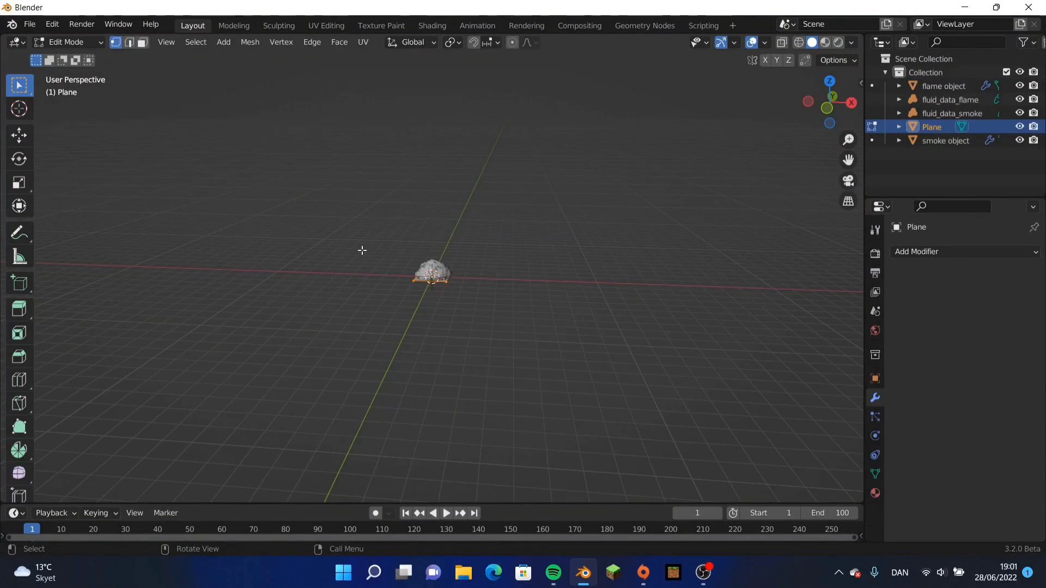
key("Tab")
double_click(939, 127)
type("geo nodes holder")
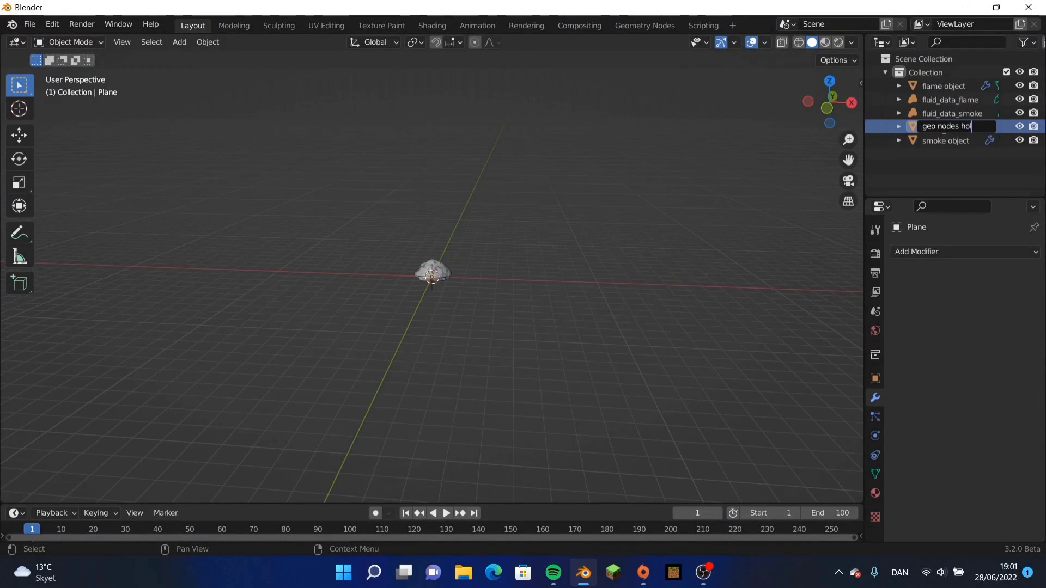
Apply the sphere's Subdivision modifier in the Geometry Nodes workspace.
left_click(642, 25)
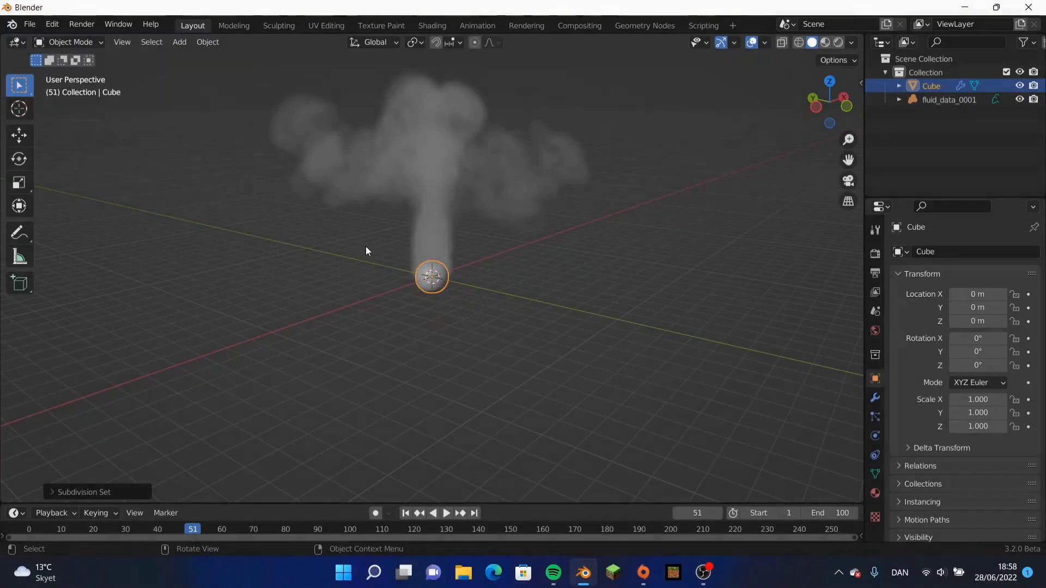
left_click(875, 400)
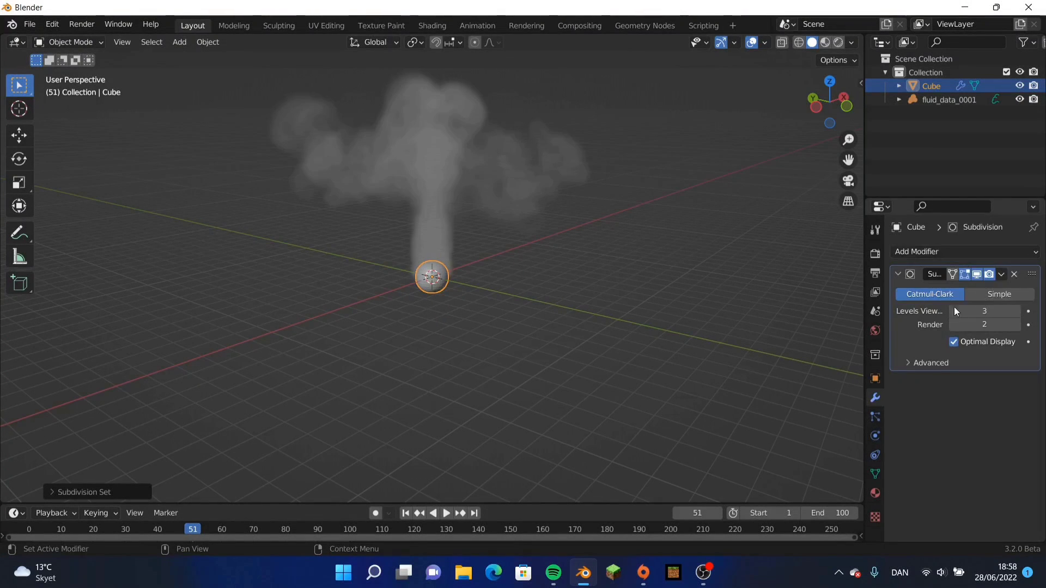
left_click(1005, 276)
left_click(979, 292)
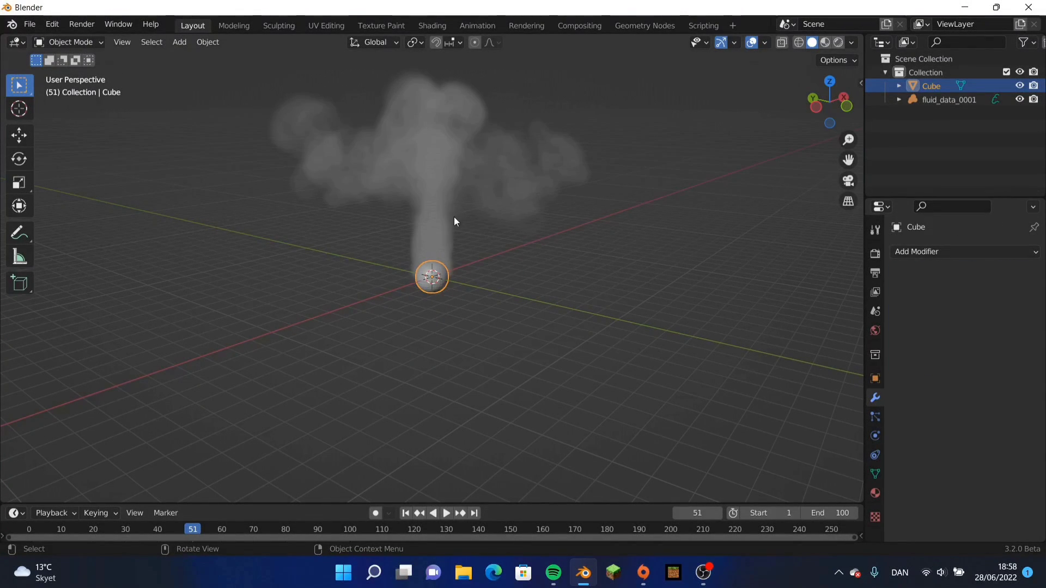
Add a Volume to Mesh modifier that reads the fluid_data_0001 domain.
left_click(447, 176)
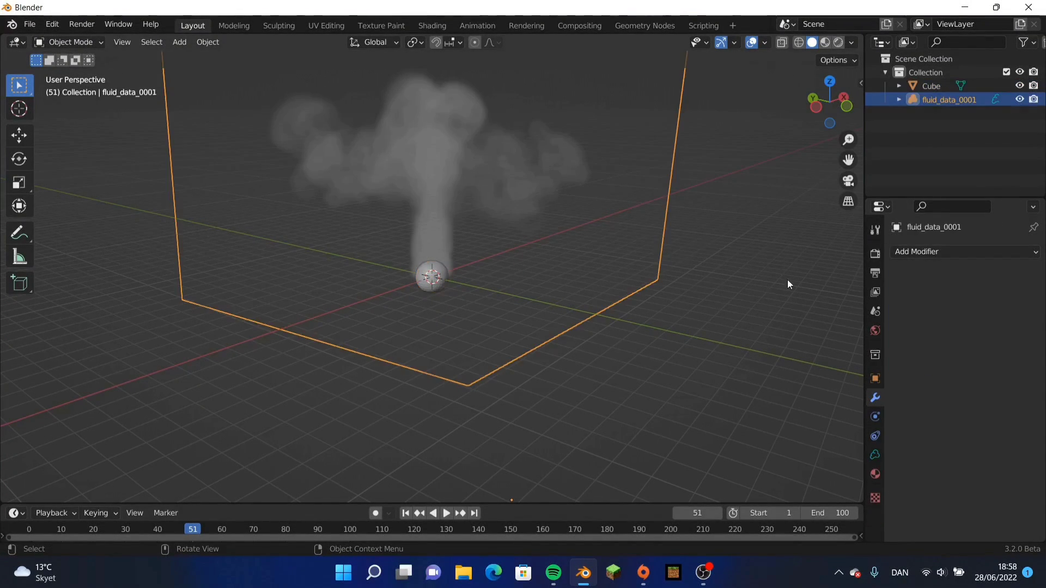
left_click(913, 254)
left_click(363, 376)
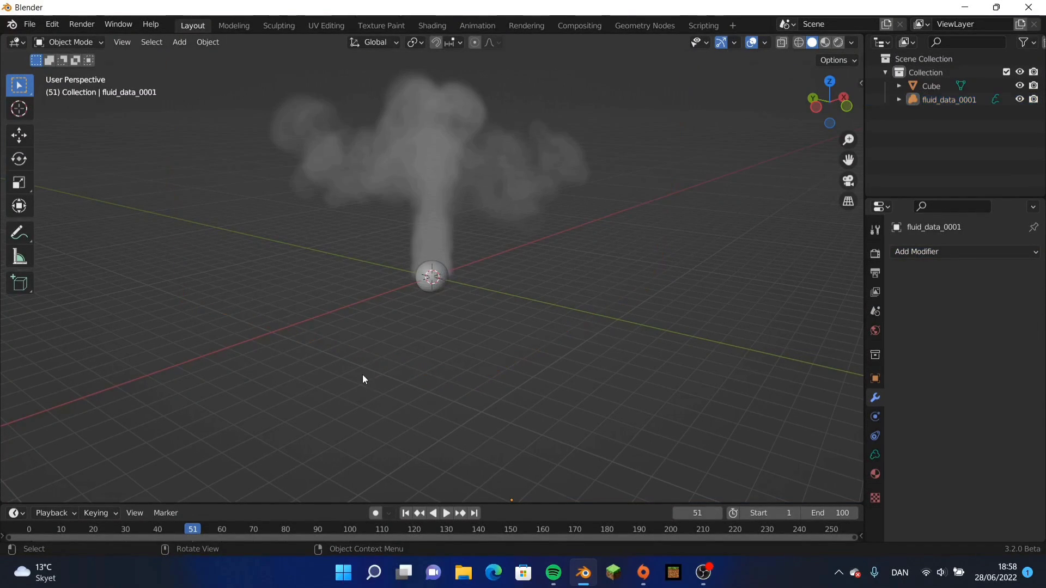
left_click(429, 285)
left_click(429, 286)
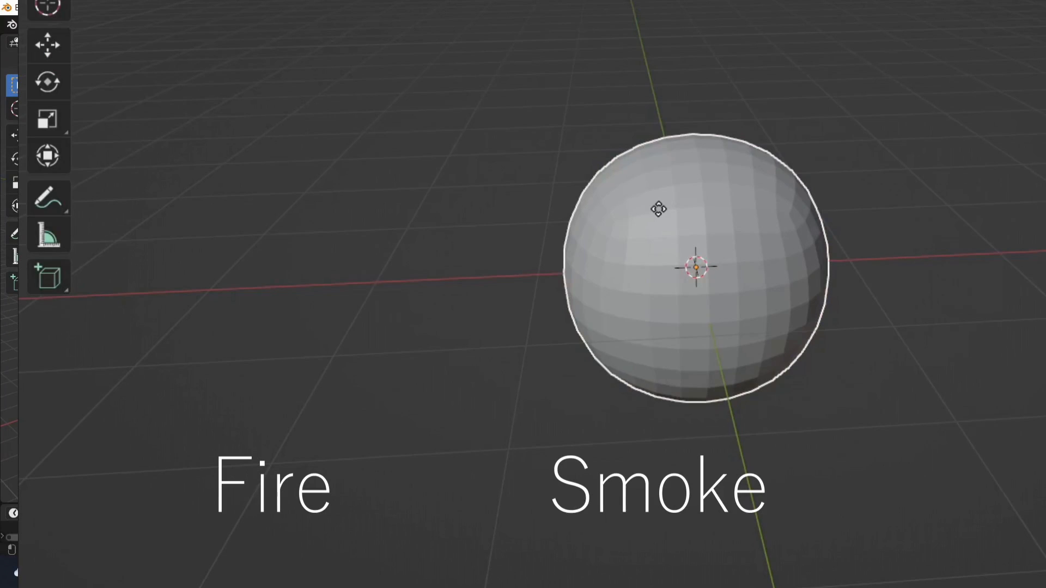
left_click(332, 222)
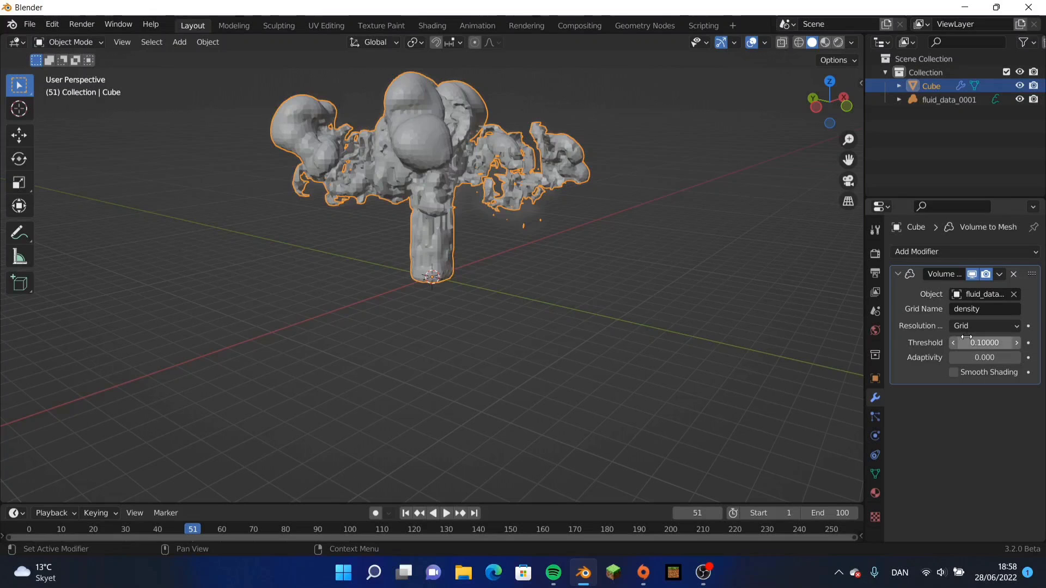
Lower the Volume to Mesh threshold to 0.001 and play back the animated smoke mesh.
left_click_drag(984, 343, 940, 343)
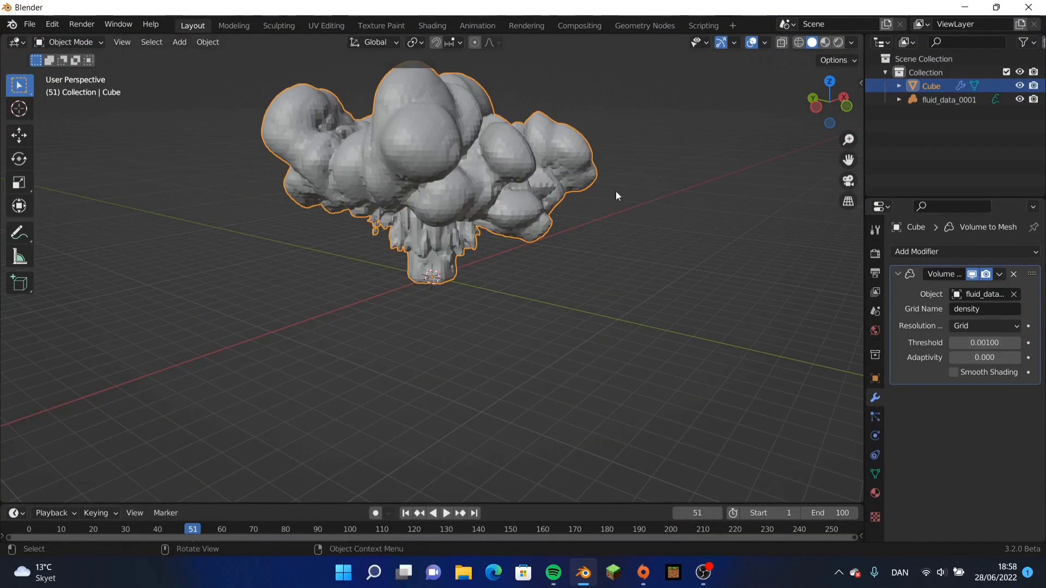
middle_click_drag(616, 191, 332, 131)
key("space")
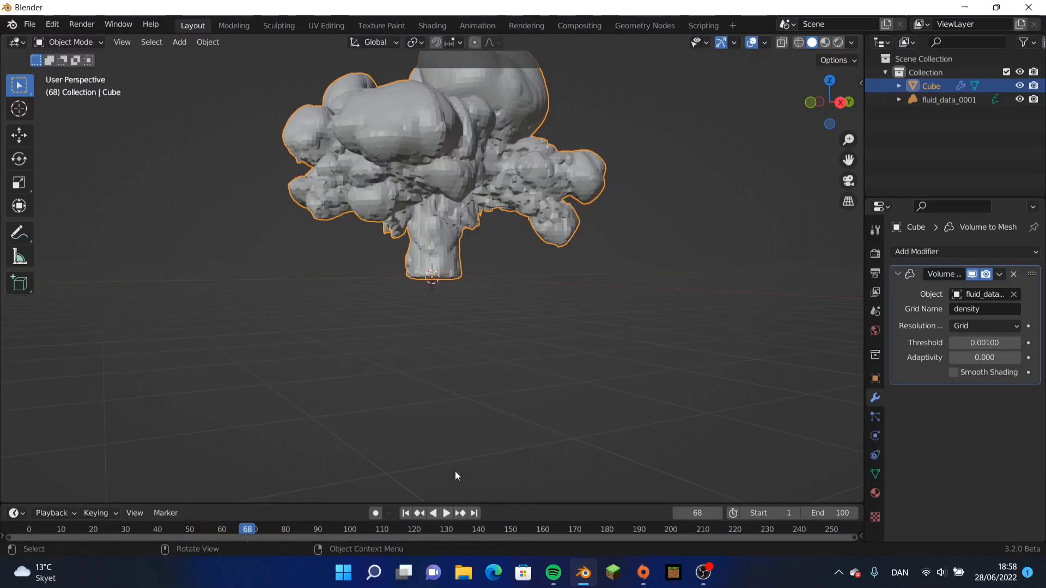
left_click(405, 514)
key("space")
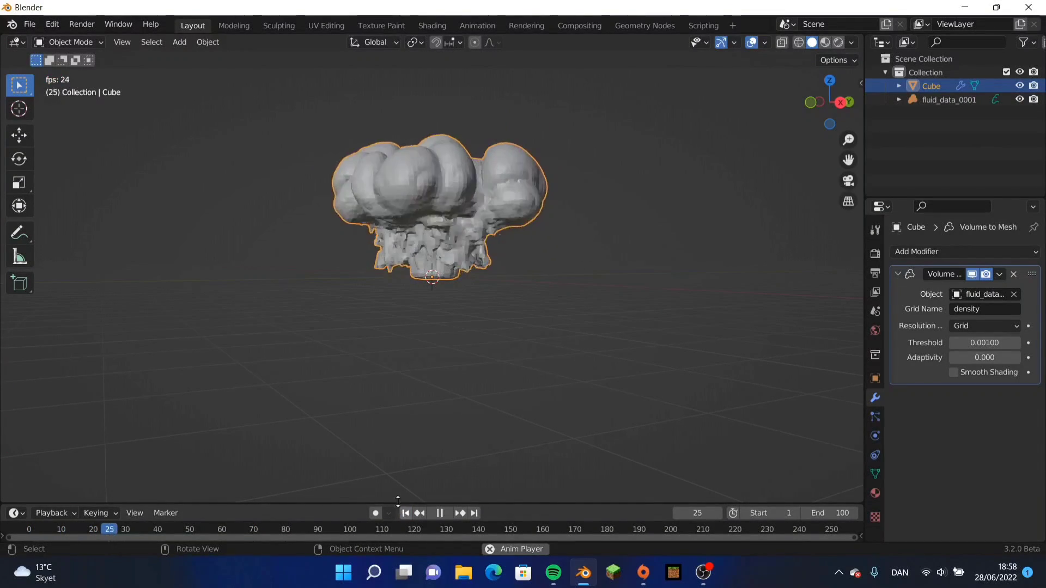
scroll(264, 264, "down", 3)
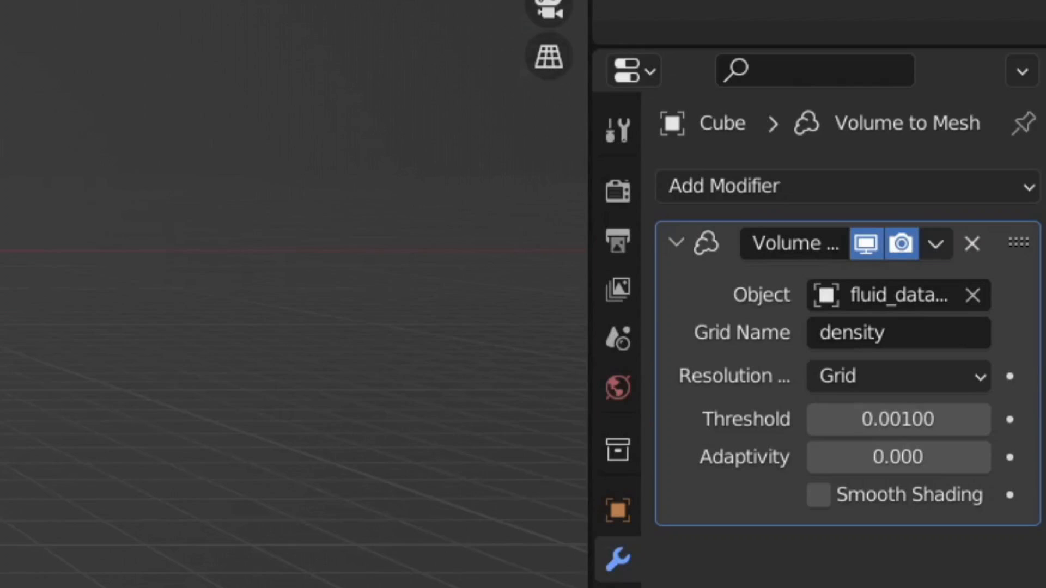
Change the Volume to Mesh grid name to flame.
left_click(905, 333)
type("flame")
key("Return")
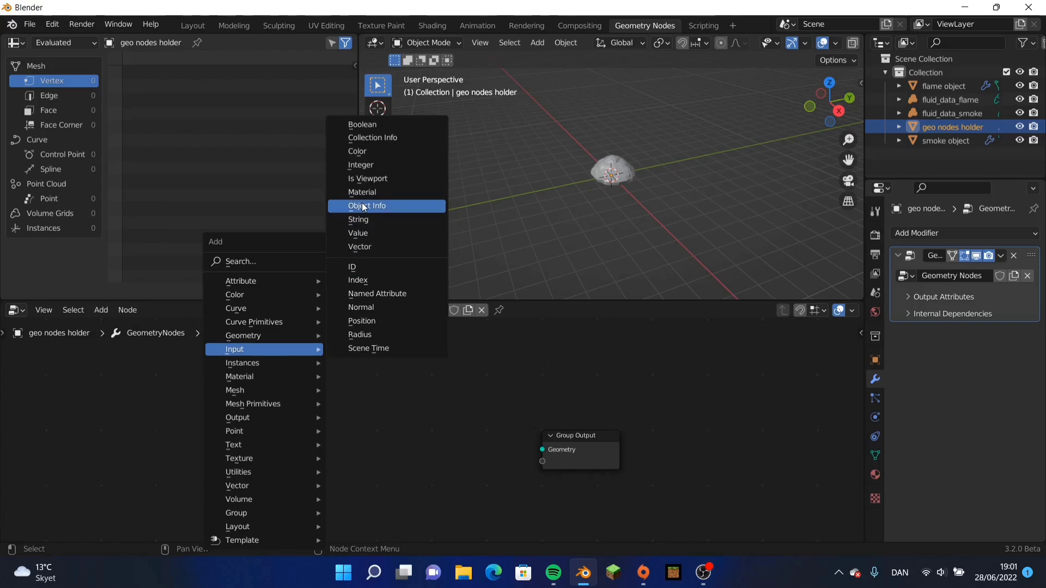
Add two Object Info nodes, one for the flame object and one for the smoke object.
left_click(364, 207)
left_click(224, 481)
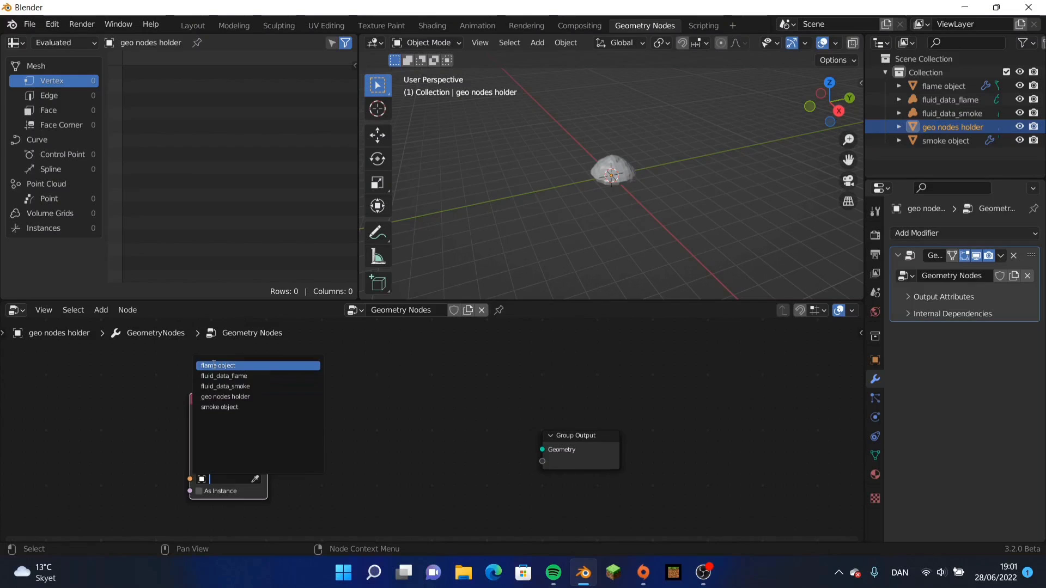
left_click(209, 404)
key("shift+d")
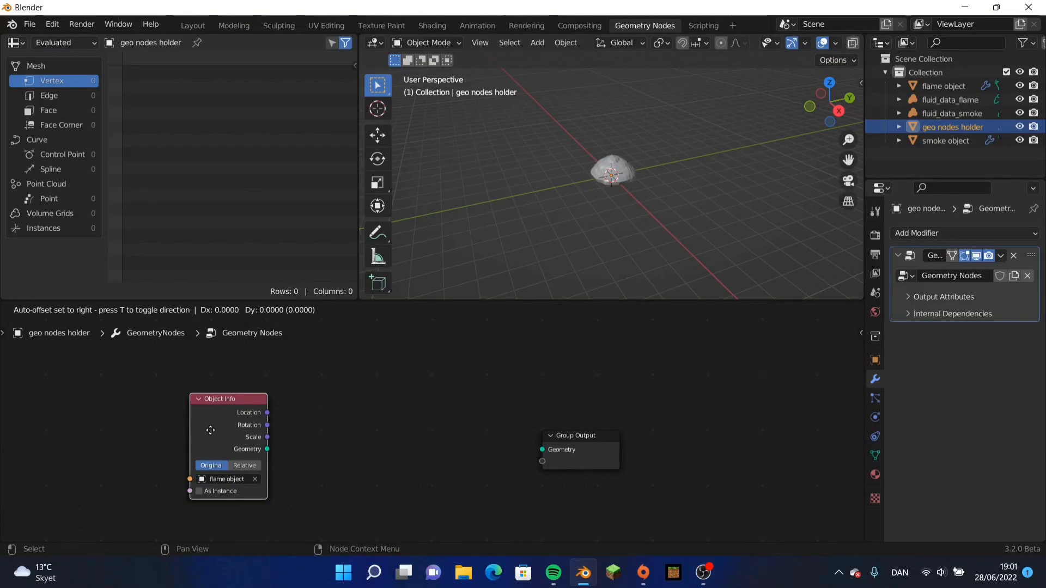
left_click(213, 444)
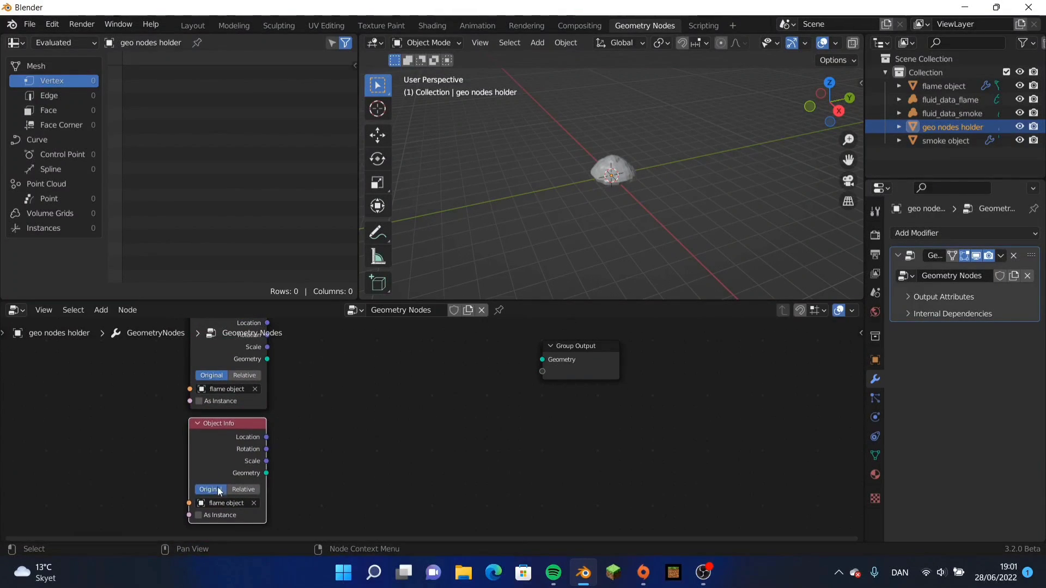
left_click(226, 504)
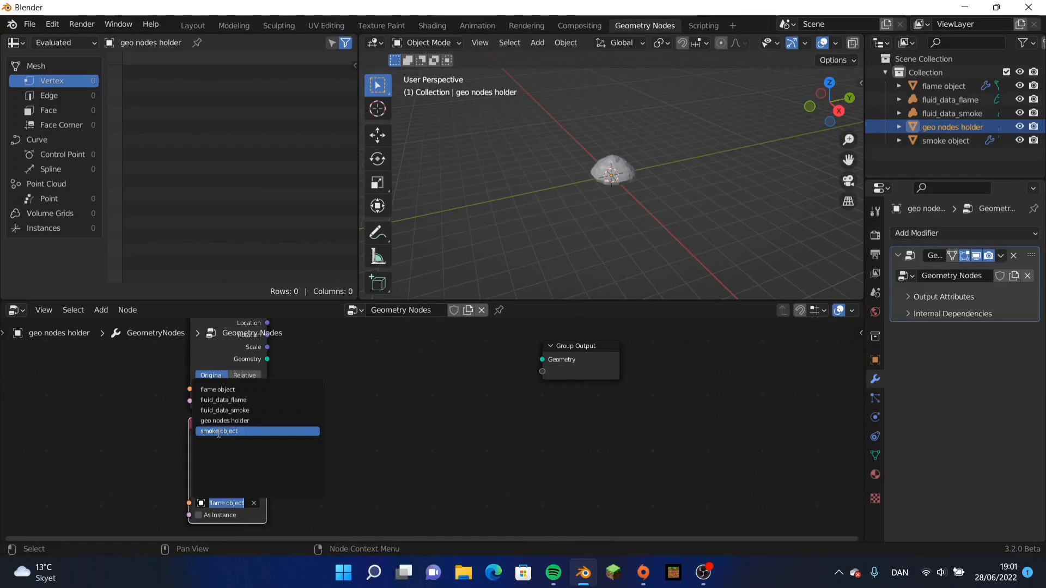
left_click(234, 429)
scroll(332, 414, "up", 3)
Add Mesh Line, Grid and Instance on Points nodes to the tree.
key("shift+a")
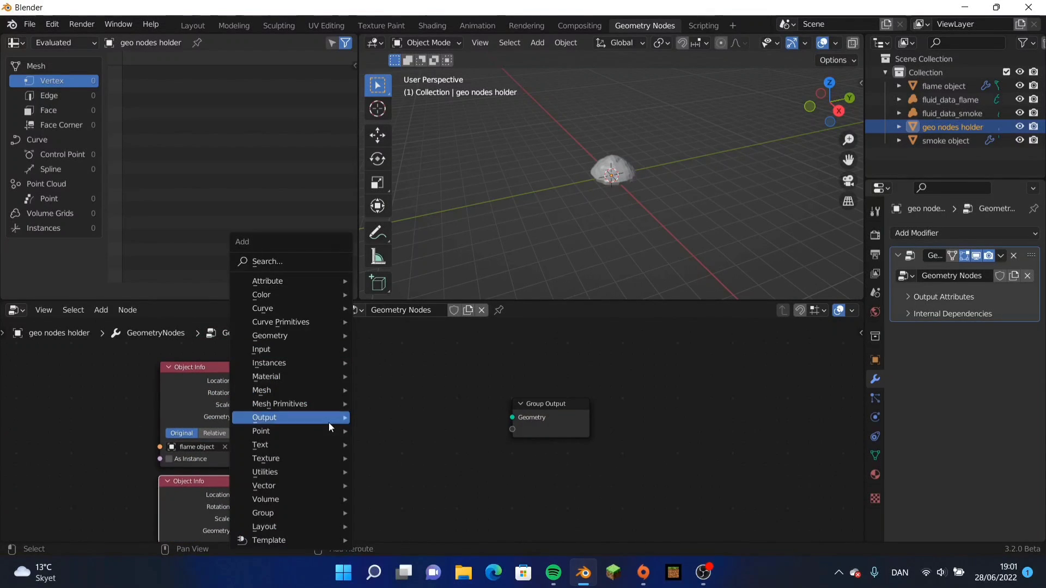
mouse_move(328, 422)
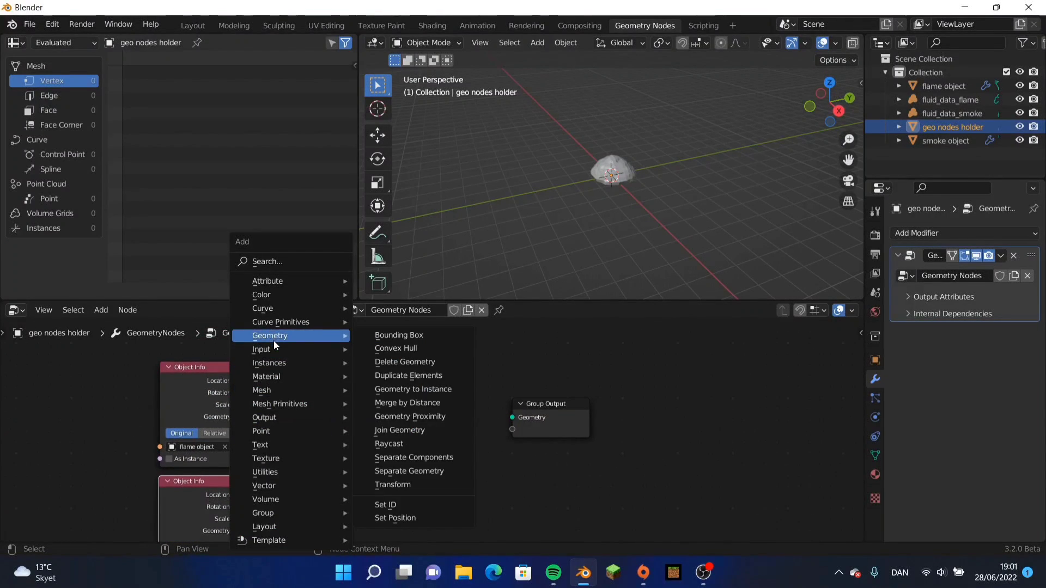
mouse_move(294, 404)
left_click(393, 491)
left_click(323, 393)
key("shift+a")
left_click(567, 474)
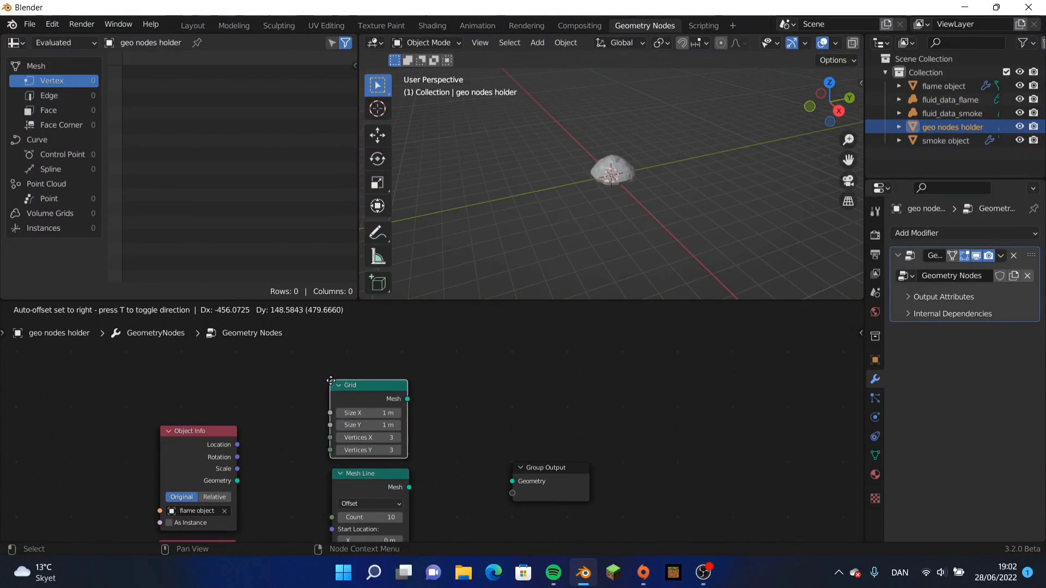
left_click(342, 392)
key("shift+a")
mouse_move(626, 361)
left_click(709, 362)
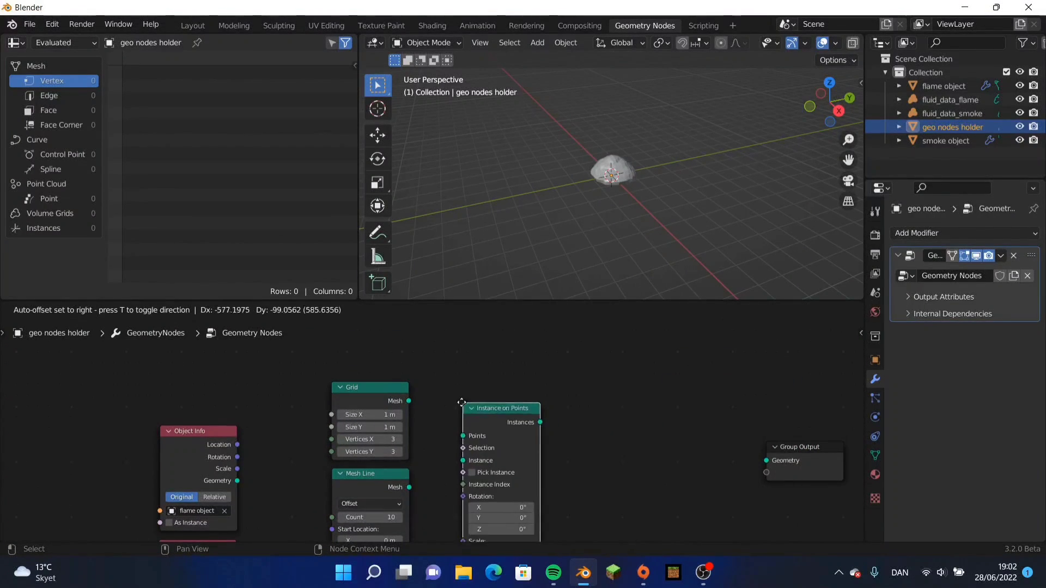
left_click(479, 376)
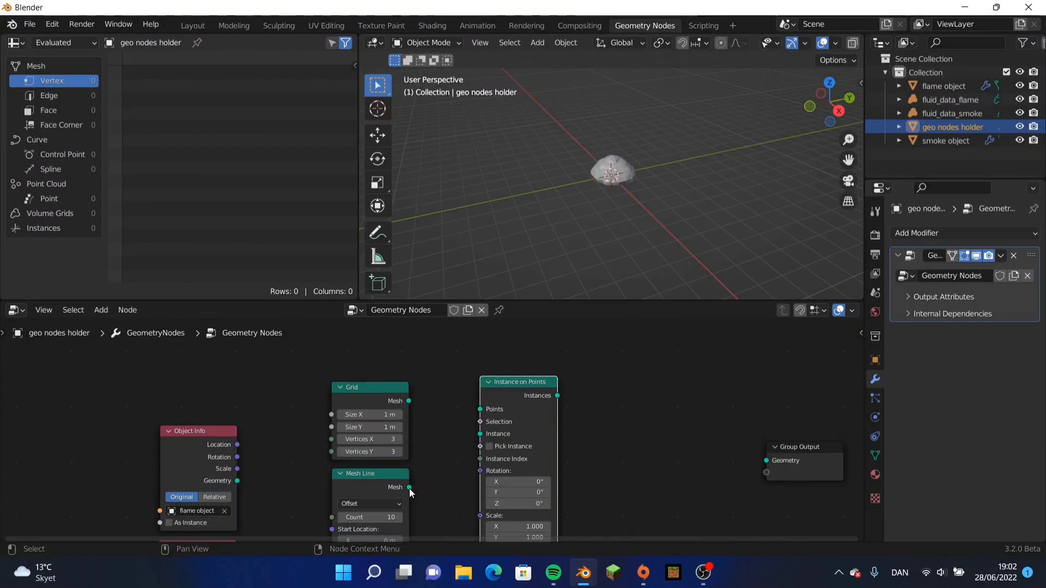
Link Mesh Line to Points, Grid to Instance, and the instances to Group Output.
left_click_drag(409, 488, 480, 409)
left_click_drag(409, 401, 480, 434)
middle_click_drag(539, 392, 367, 385)
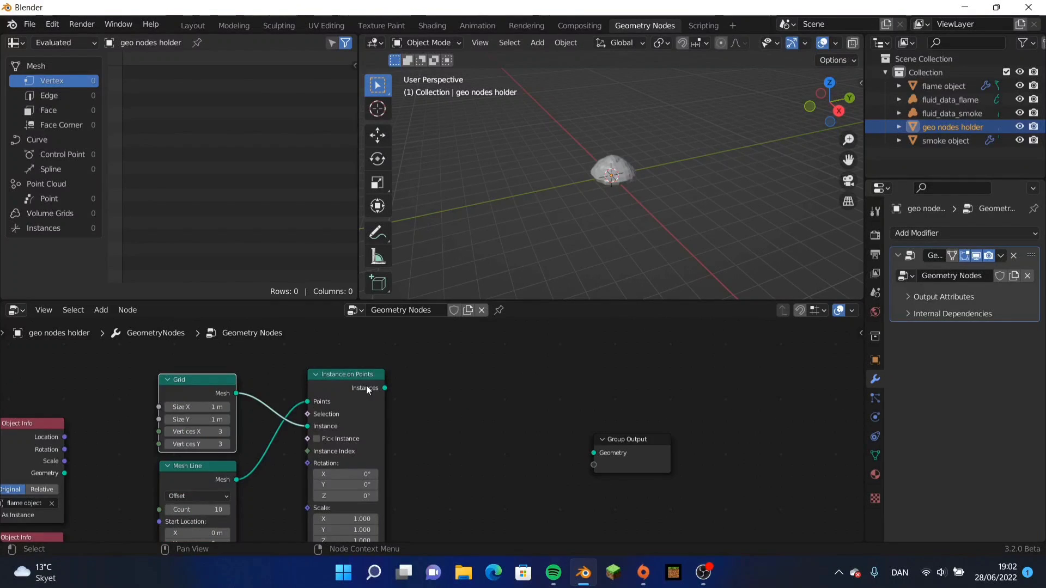
left_click_drag(383, 388, 604, 453)
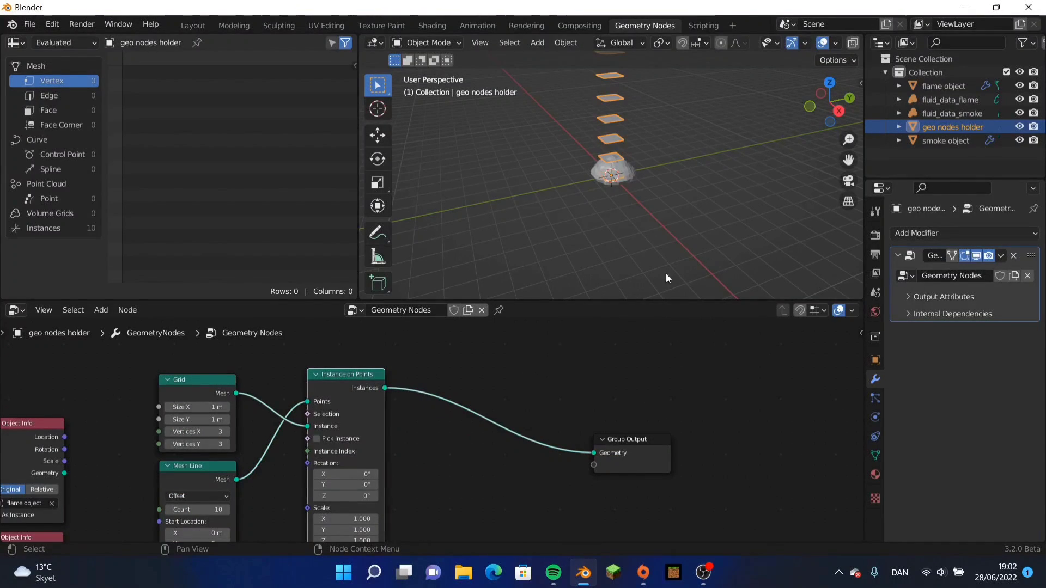
middle_click_drag(195, 426, 457, 401)
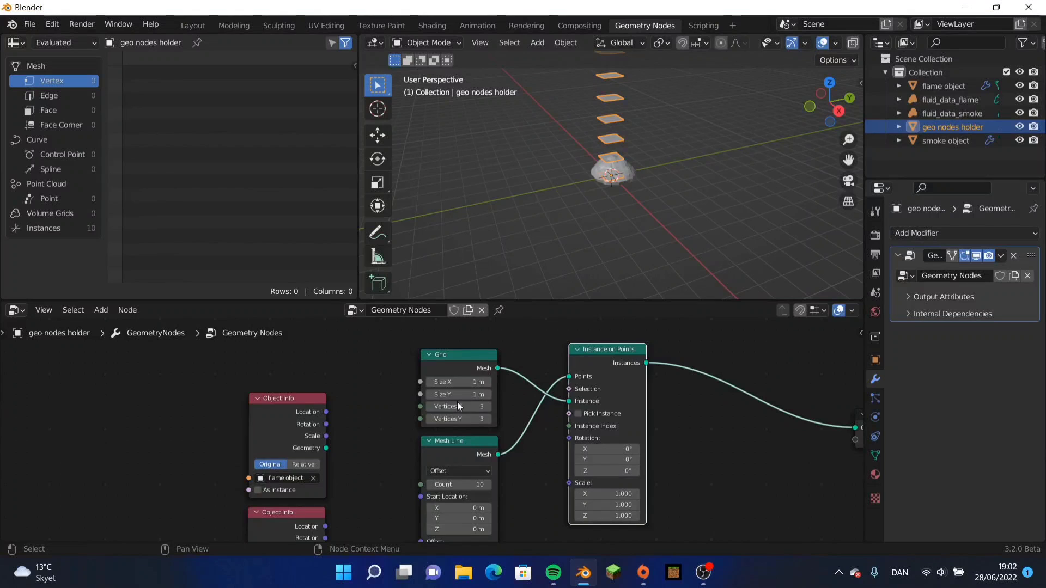
Switch the viewport to wireframe and view the stacked planes from the top.
key("z")
left_click(475, 148)
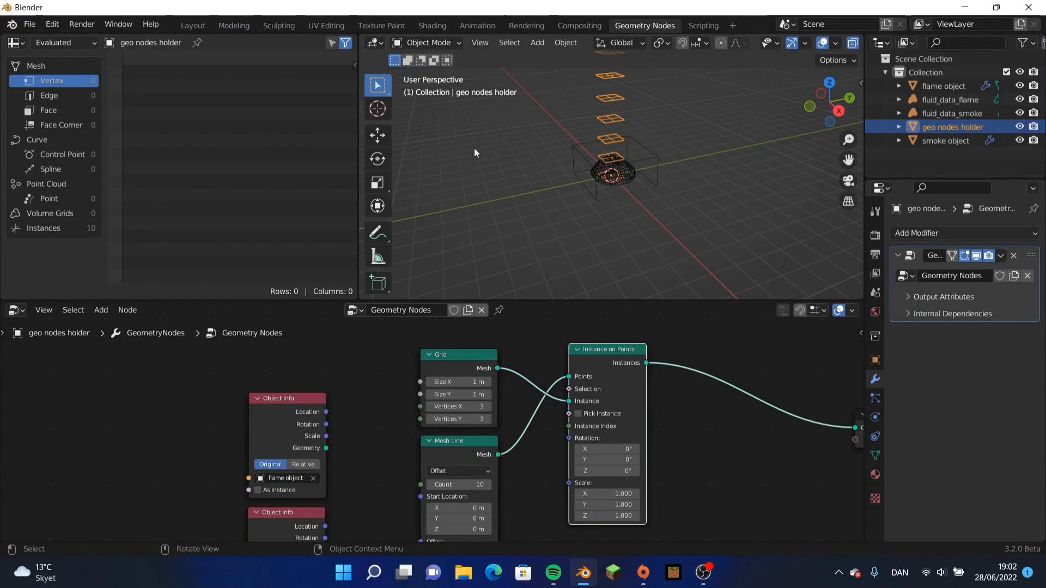
key("KP_7")
scroll(471, 148, "up", 6)
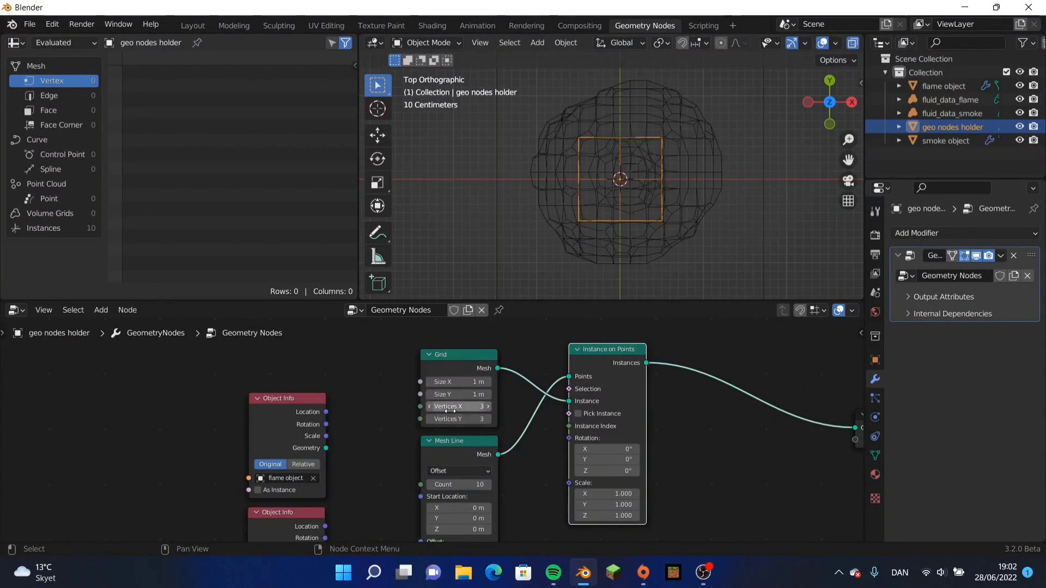
Make the Grid 21.5 m with 79×79 vertices, stacked 63 layers 0.07 m apart from Z -0.19 m.
left_click_drag(458, 406, 518, 419)
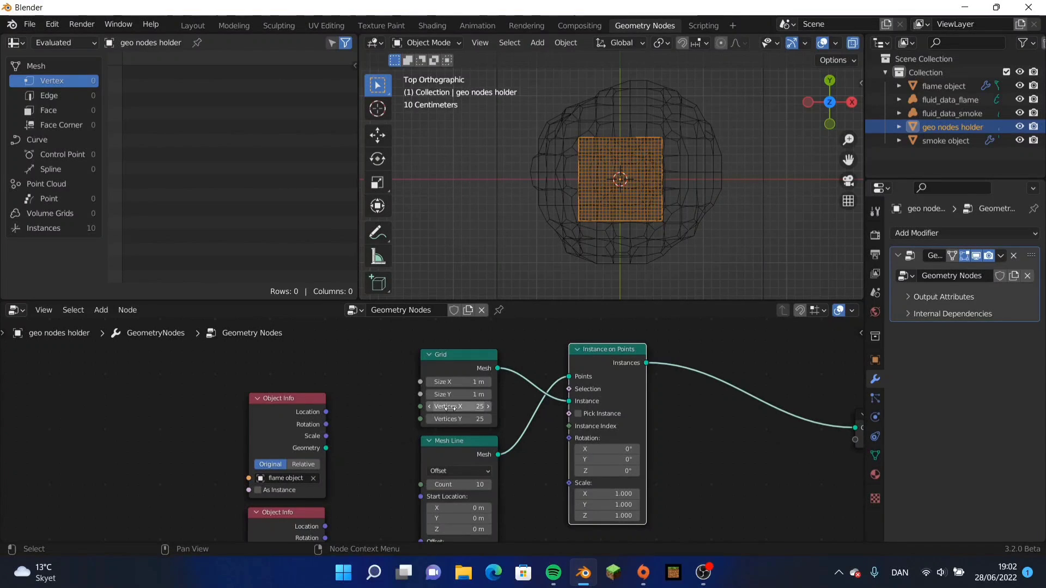
left_click_drag(458, 382, 496, 394)
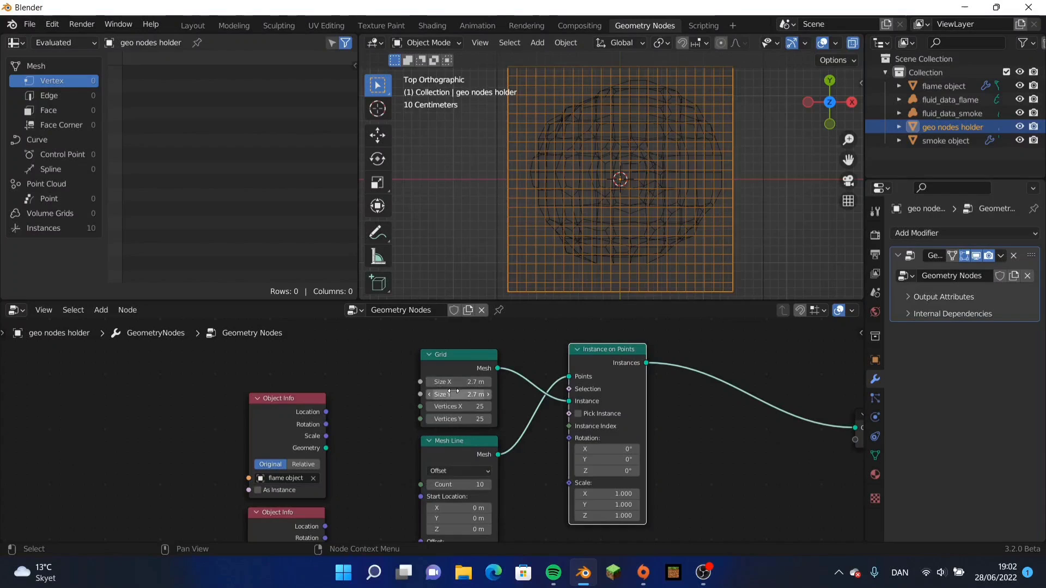
type("0")
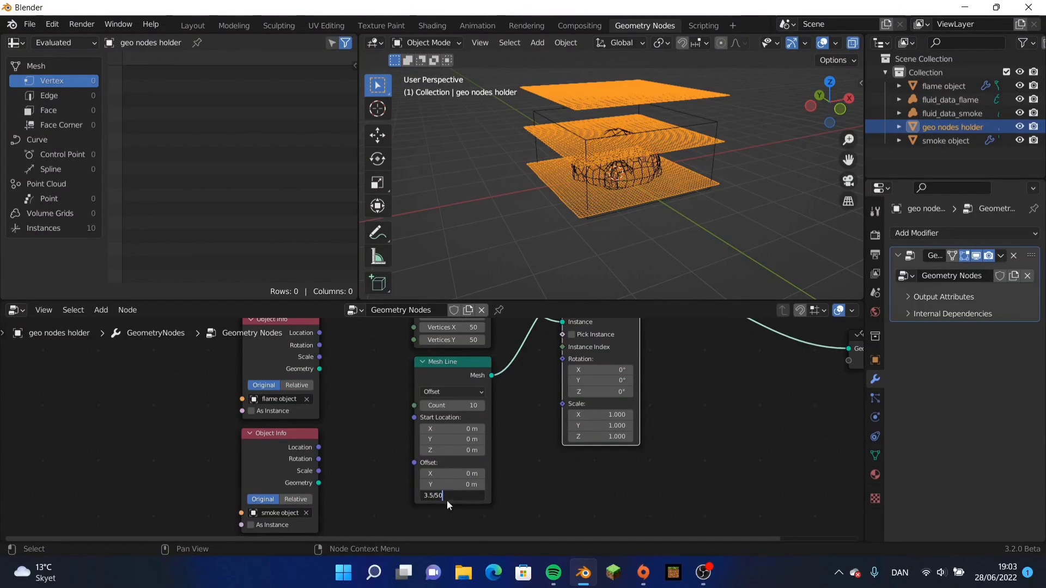
key("Return")
middle_click_drag(574, 217, 538, 189)
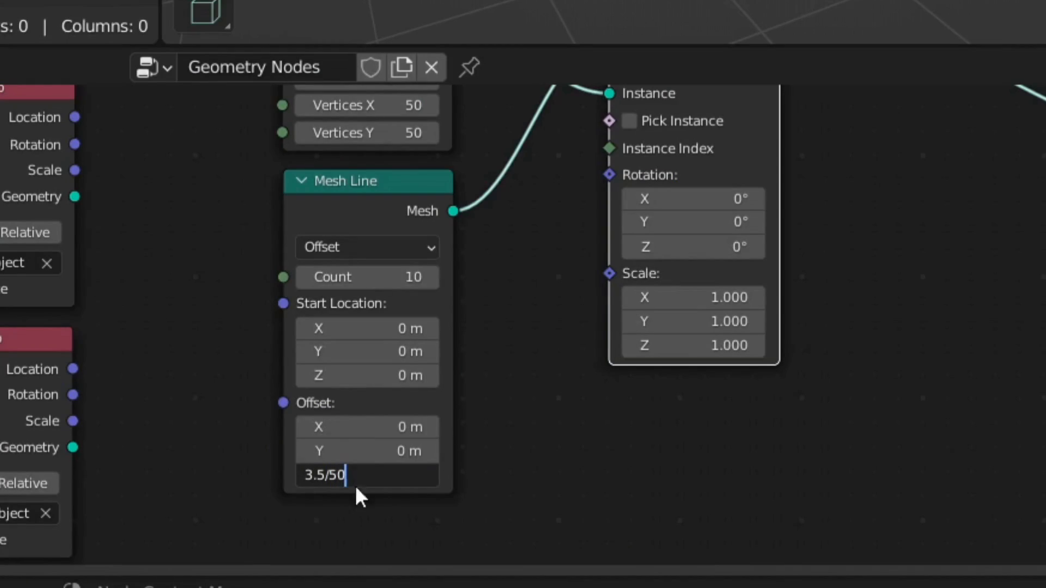
key("Return")
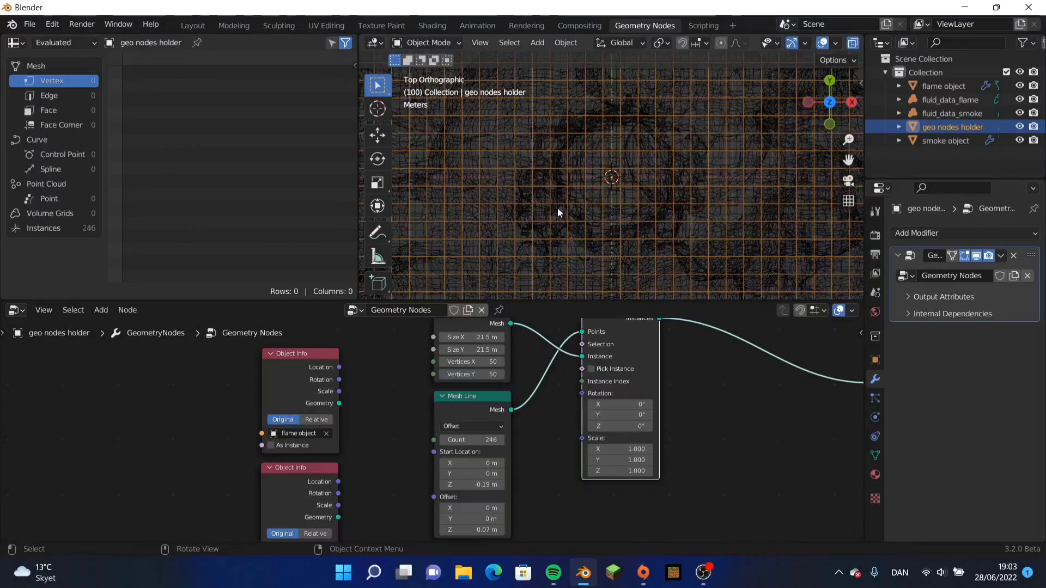
key("KP_Decimal")
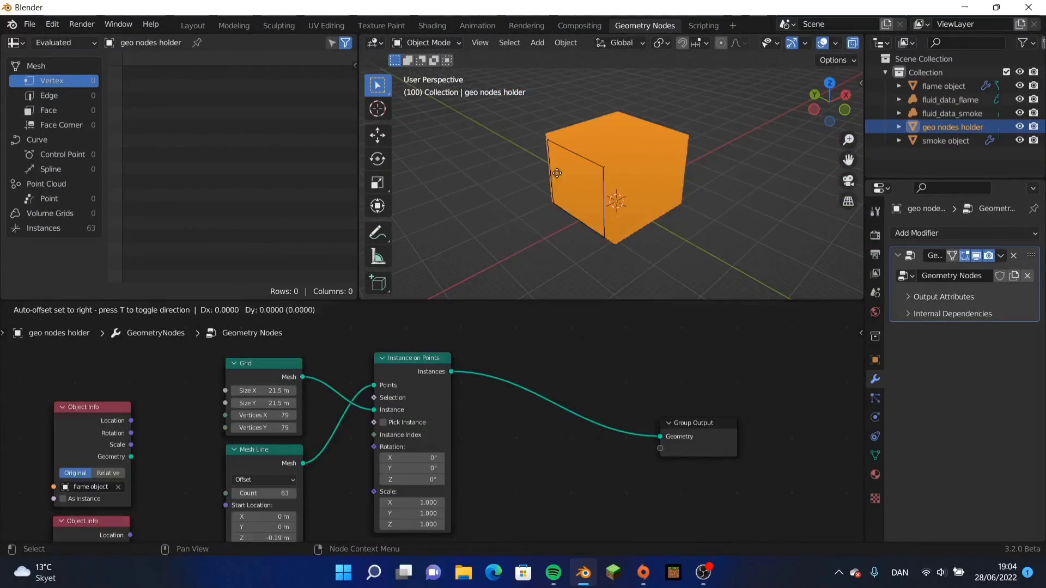
Insert a Mesh to Points node before Group Output and spread the graph out.
left_click(550, 381)
scroll(541, 153, "up", 5)
middle_click_drag(541, 153, 549, 187)
scroll(548, 188, "down", 5)
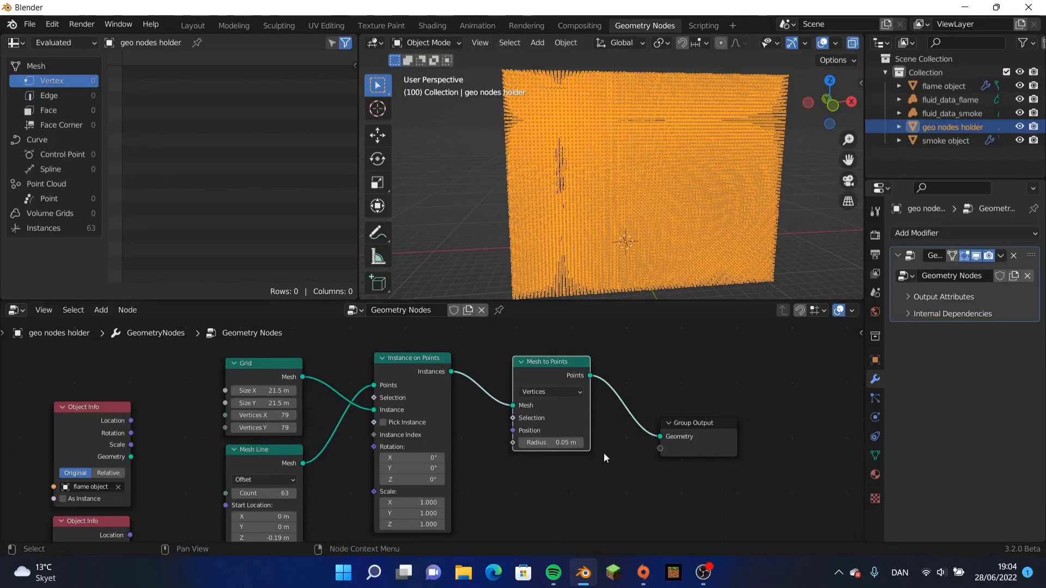
middle_click_drag(640, 453, 413, 500)
left_click_drag(528, 464, 802, 493)
Add Realize Instances and Delete Geometry nodes onto the link before Group Output.
key("shift+a")
mouse_move(686, 363)
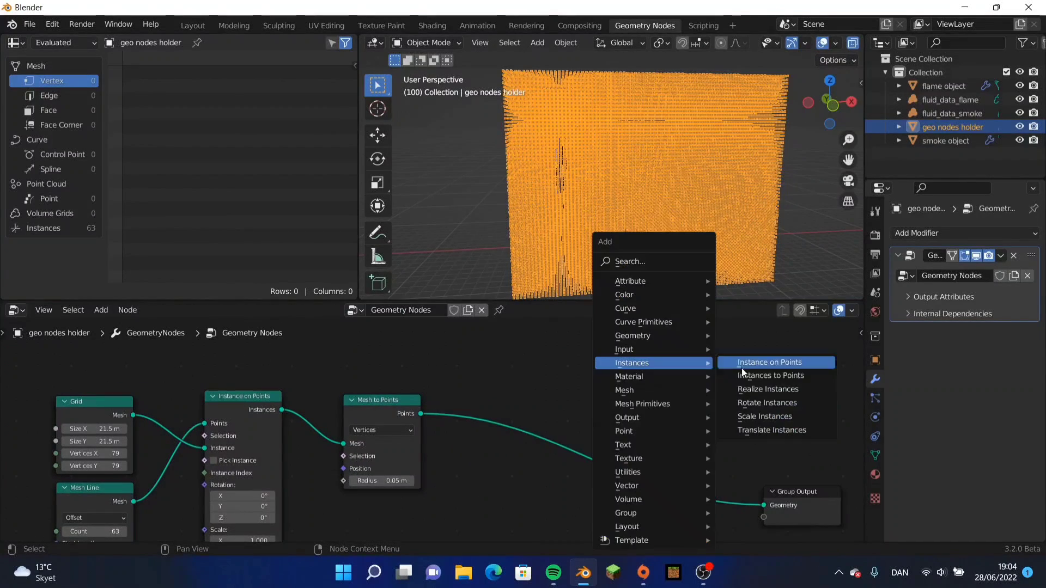
left_click(741, 368)
left_click(509, 407)
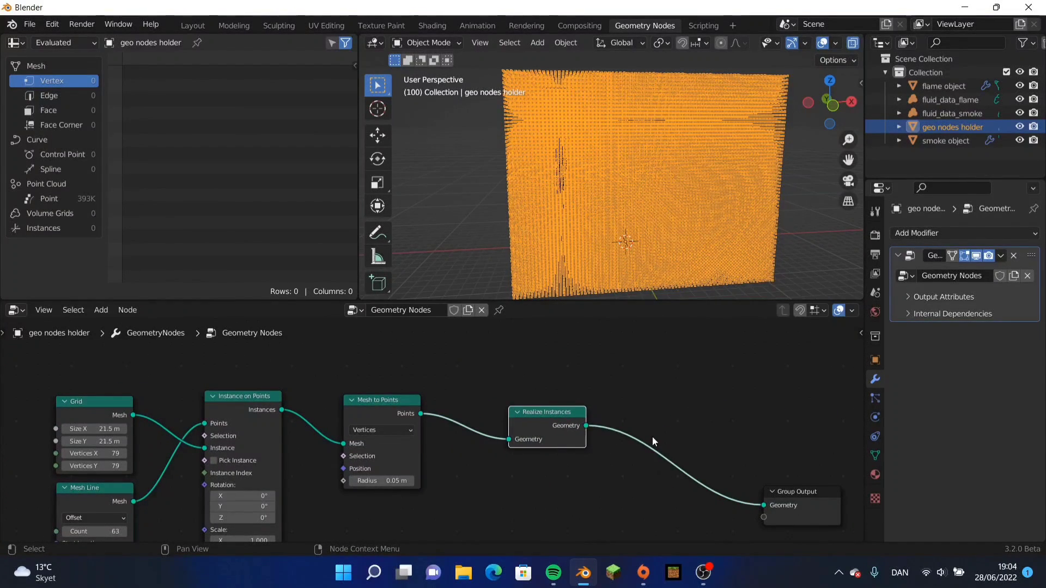
key("shift+a")
mouse_move(598, 336)
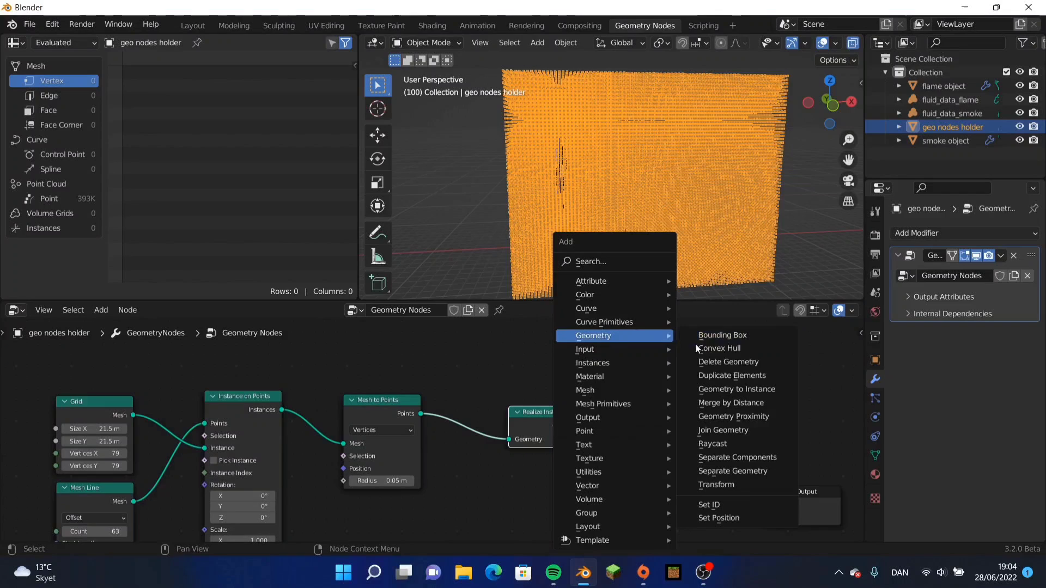
left_click(728, 362)
left_click(683, 423)
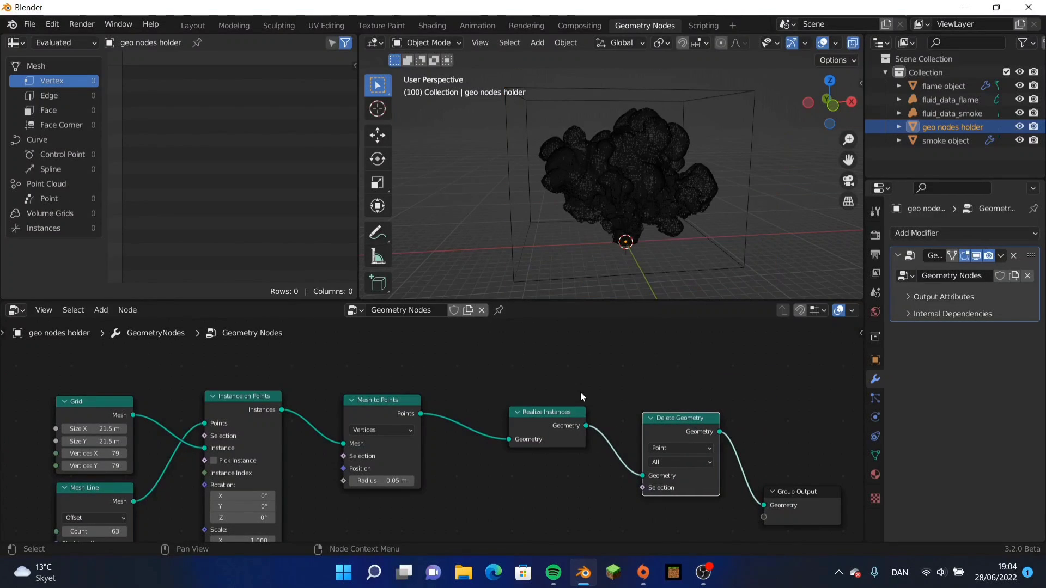
scroll(551, 390, "down", 3)
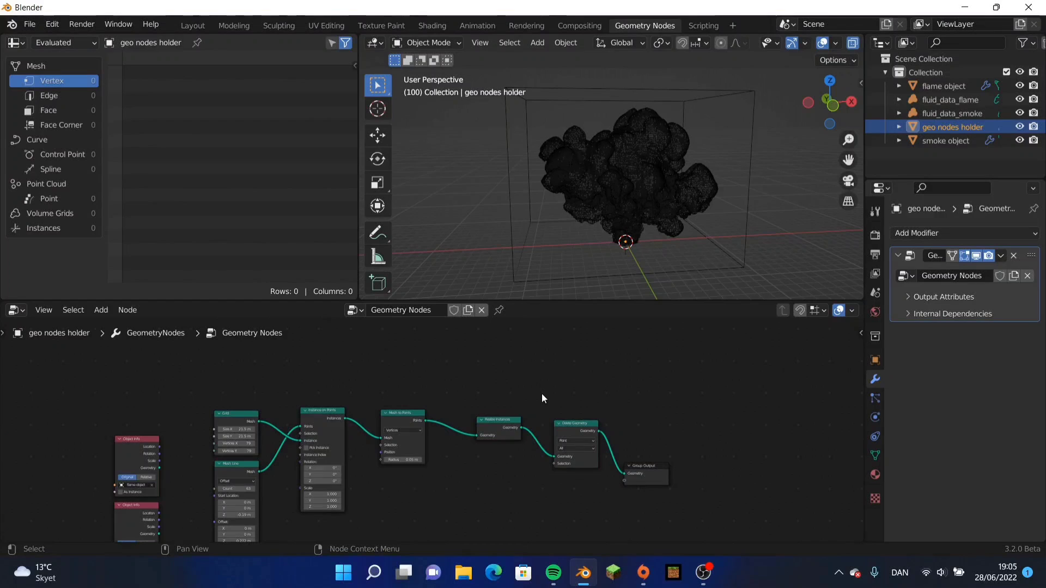
Add a Raycast node with the smoke object's geometry as its Target Geometry.
scroll(359, 423, "left", 4, "ctrl")
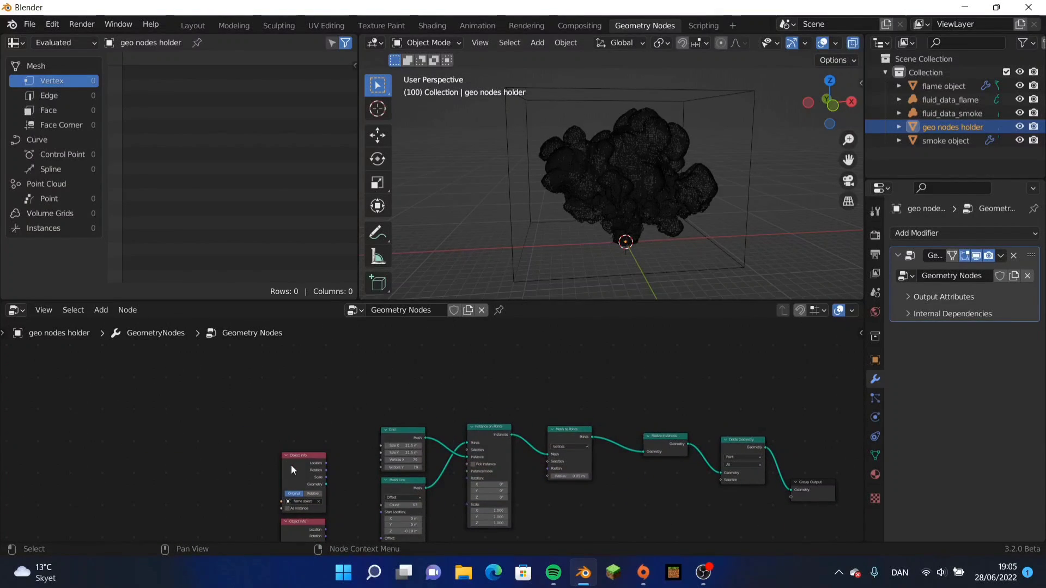
scroll(295, 473, "down", 1, "shift")
key("shift+a")
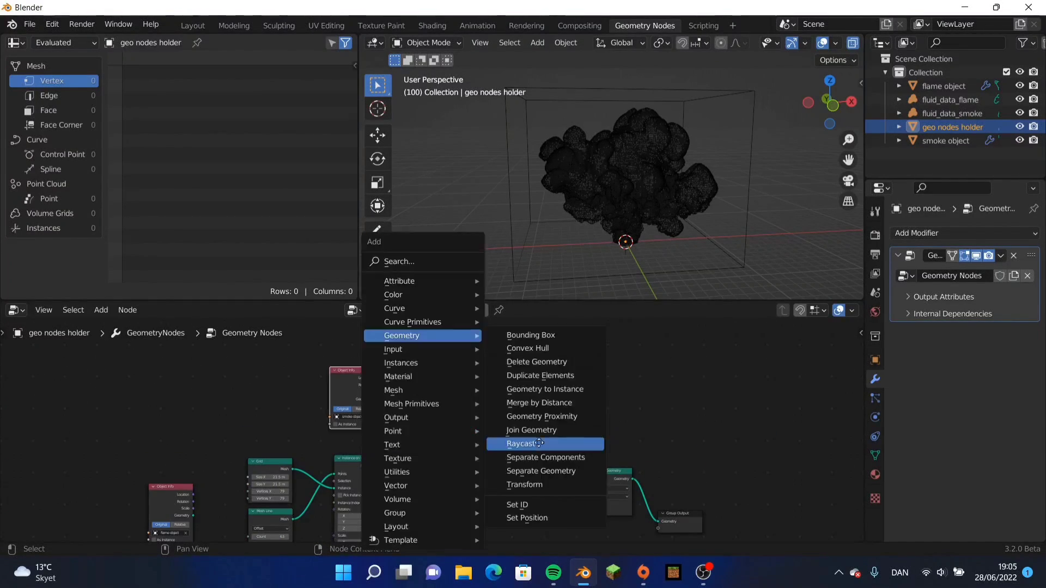
left_click(523, 444)
left_click(473, 387)
scroll(338, 452, "up", 2)
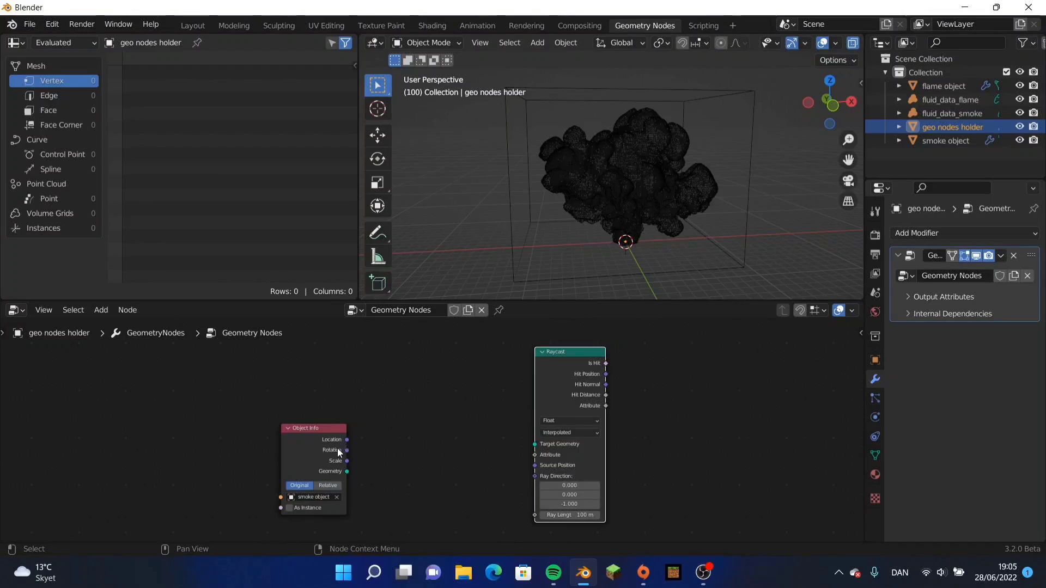
left_click_drag(347, 471, 537, 445)
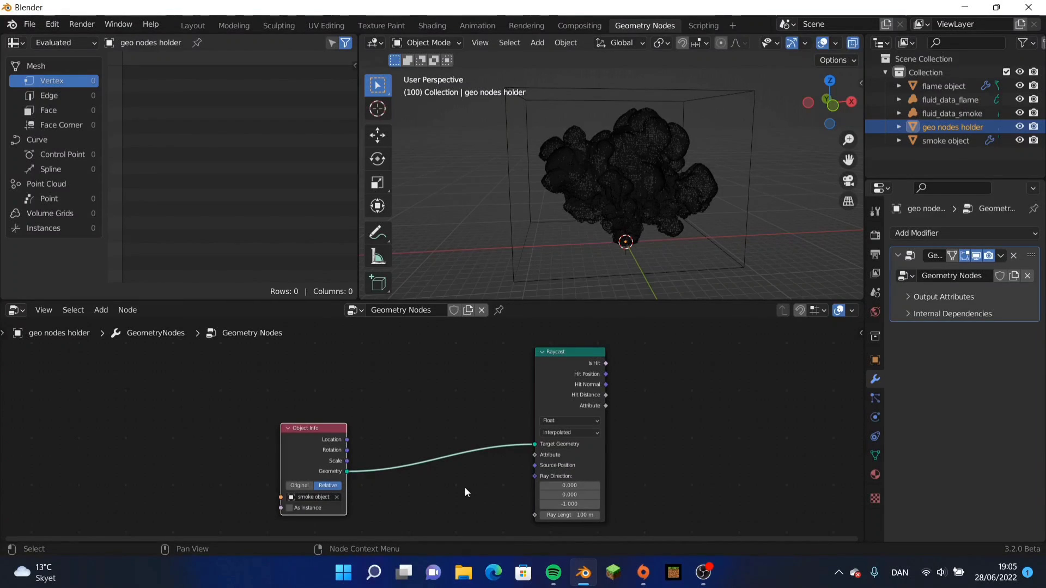
Feed a Vector node set to (0, 0, 1) into the Raycast's Ray Direction.
key("shift+a")
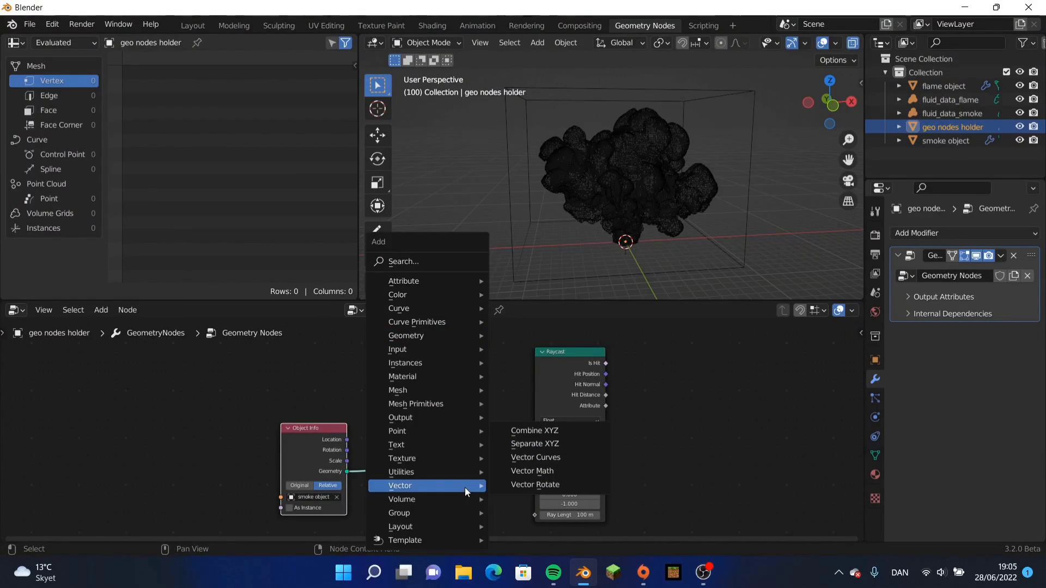
mouse_move(397, 349)
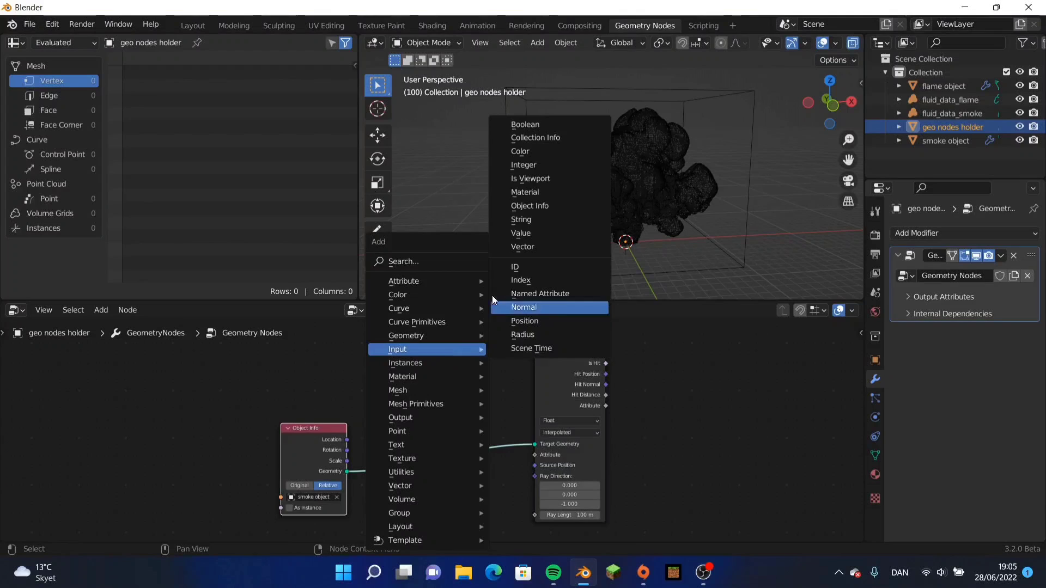
left_click(505, 246)
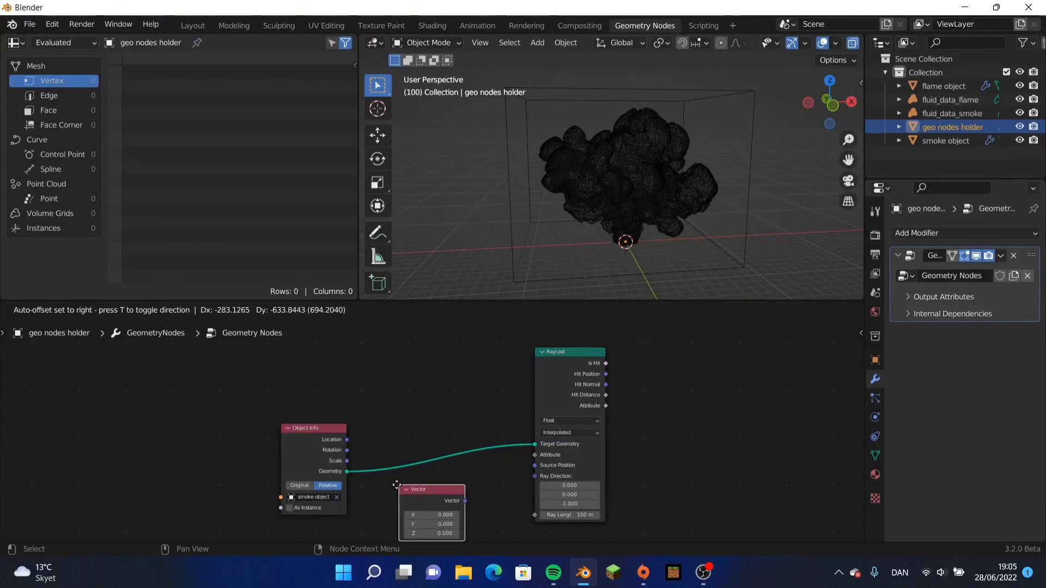
left_click(459, 500)
left_click_drag(458, 501, 535, 476)
middle_click_drag(462, 469, 457, 446)
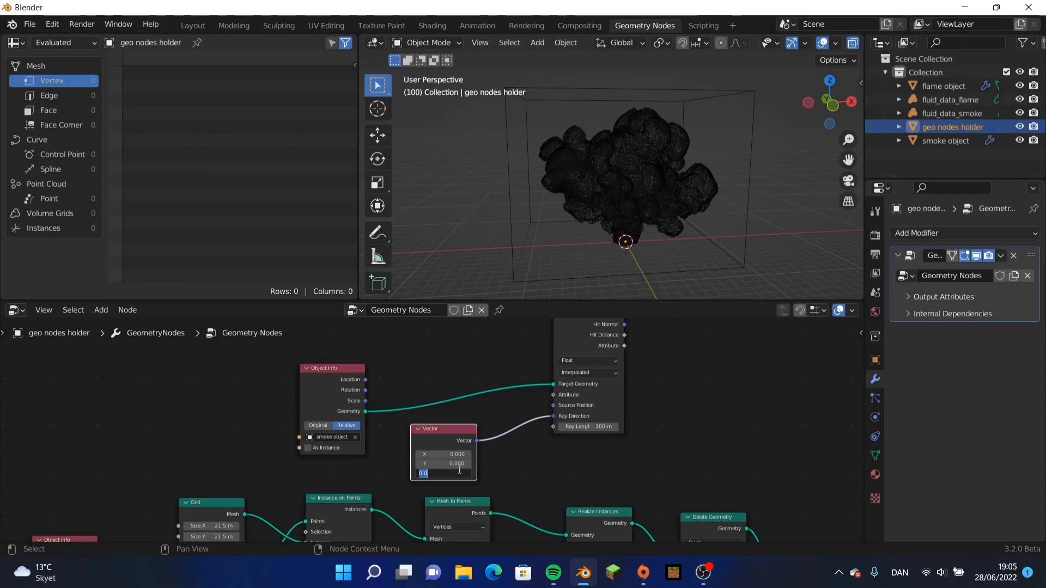
key("Return")
middle_click_drag(570, 392, 378, 458)
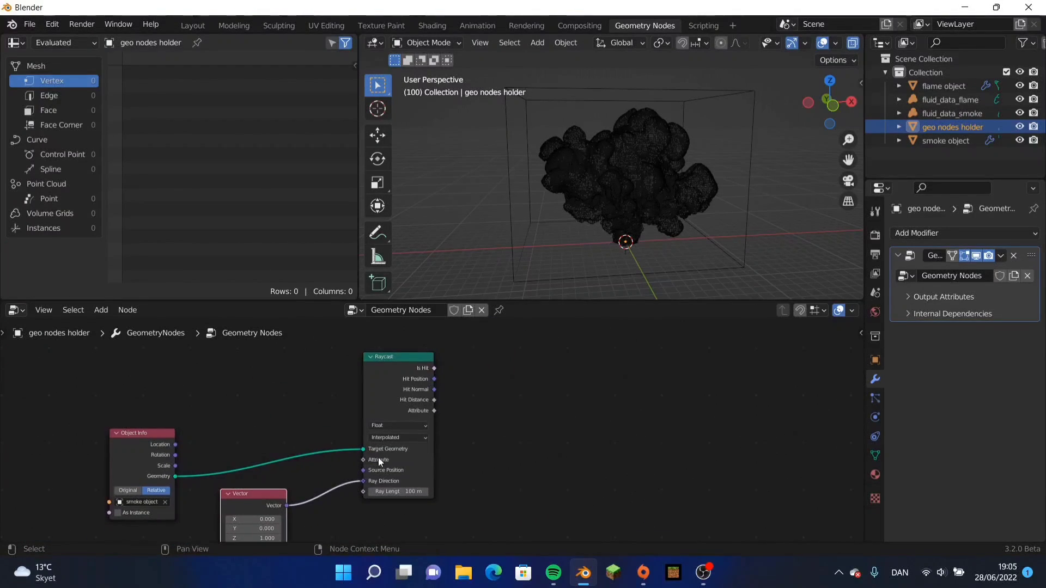
key("shift+a")
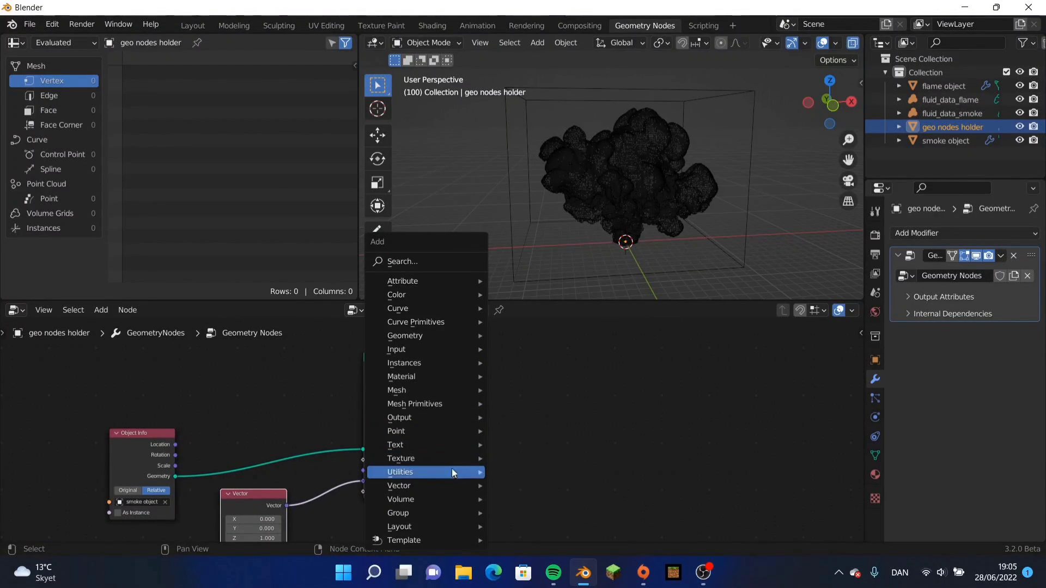
Add a Vector Math Dot Product of the ray direction vector and the Hit Normal.
mouse_move(482, 490)
left_click(505, 472)
left_click(518, 403)
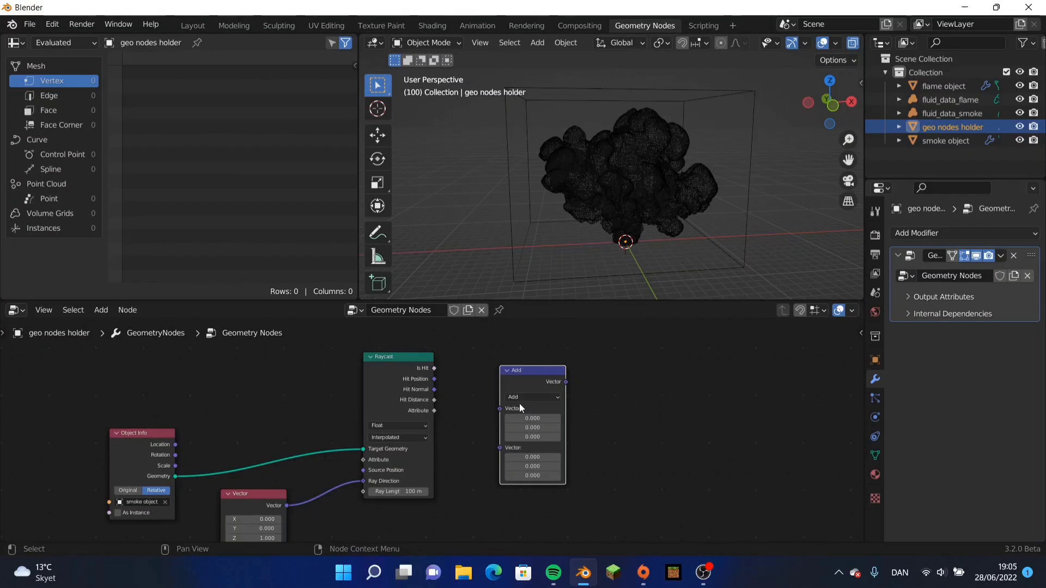
left_click(532, 397)
left_click(545, 278)
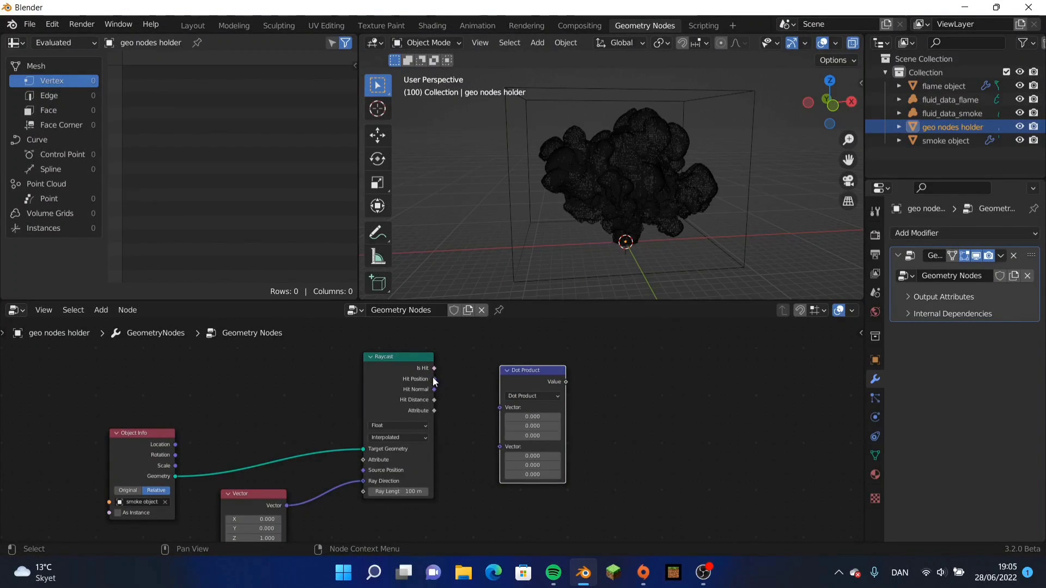
left_click_drag(285, 507, 501, 407)
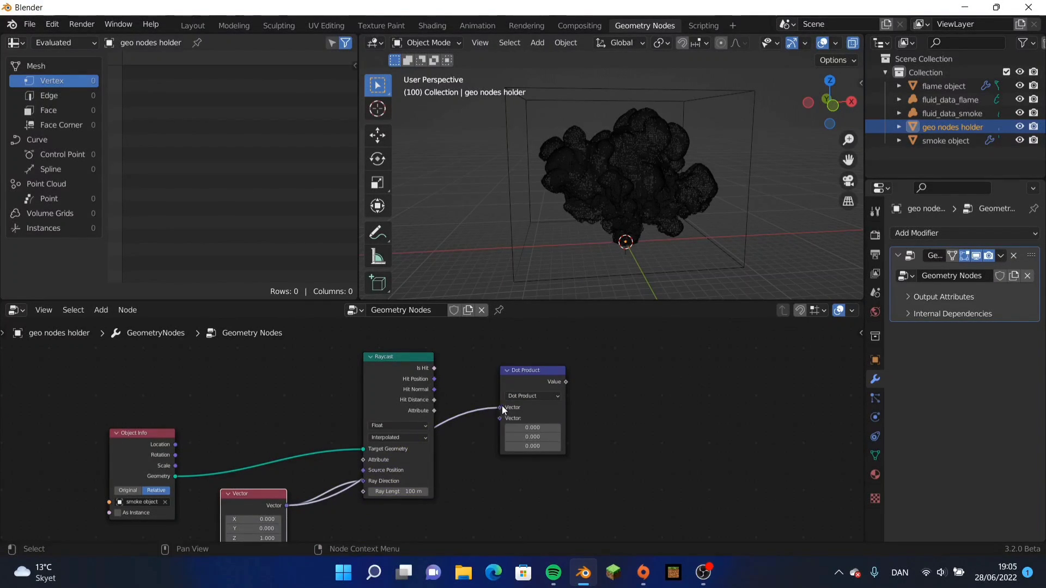
left_click_drag(434, 390, 500, 418)
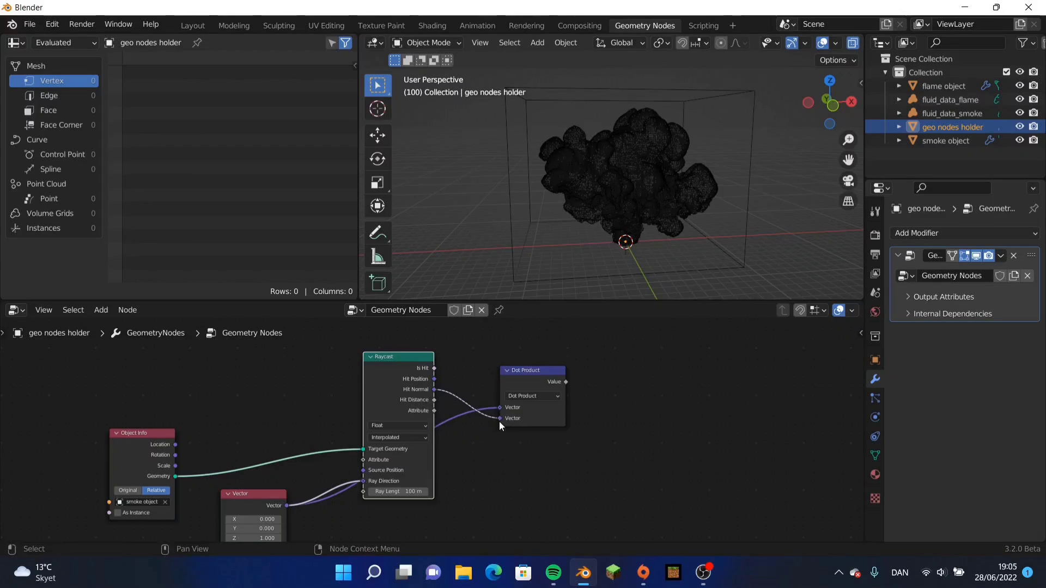
middle_click_drag(499, 420, 382, 435)
Add a Compare node, Less Than or Equal 0, driving Delete Geometry's Selection.
key("shift+a")
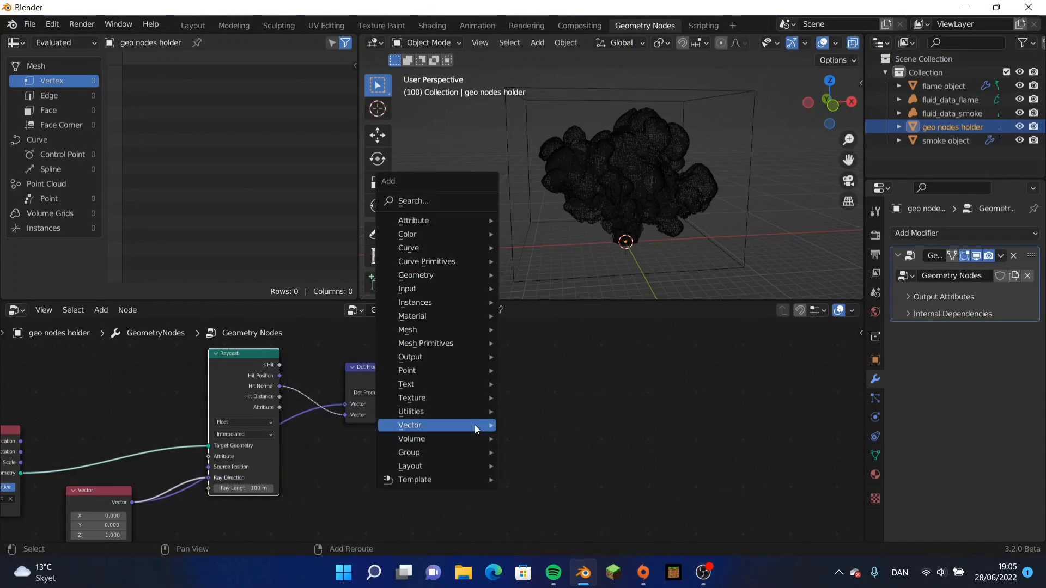
mouse_move(455, 413)
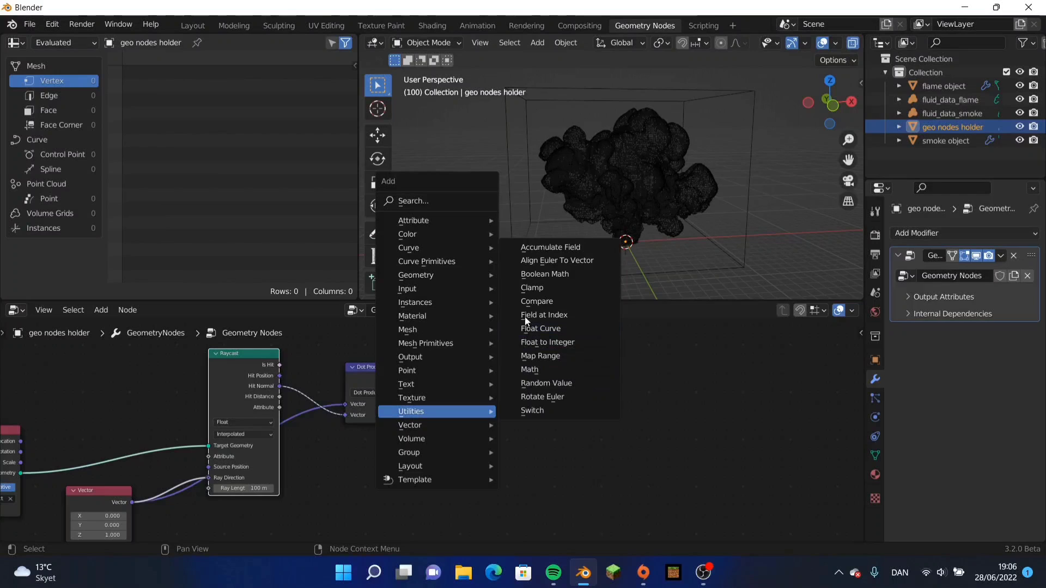
left_click(524, 303)
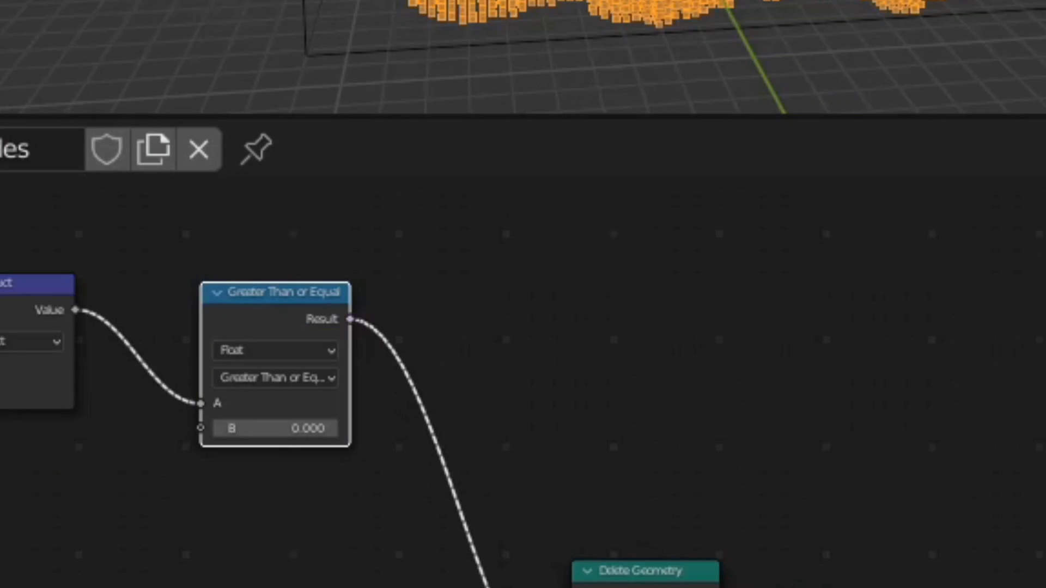
scroll(524, 411, "up", 3)
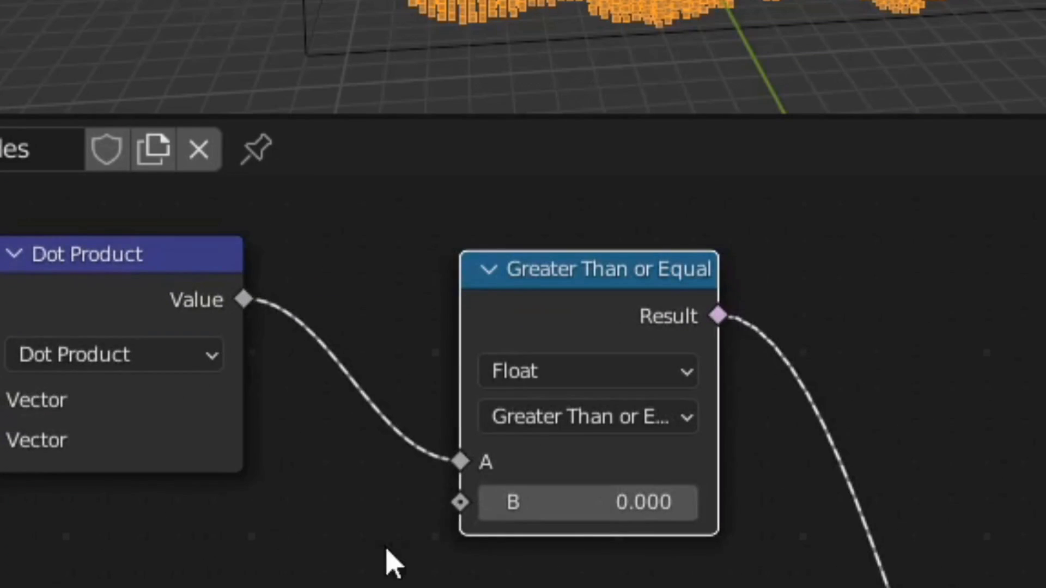
left_click(565, 420)
left_click(551, 498)
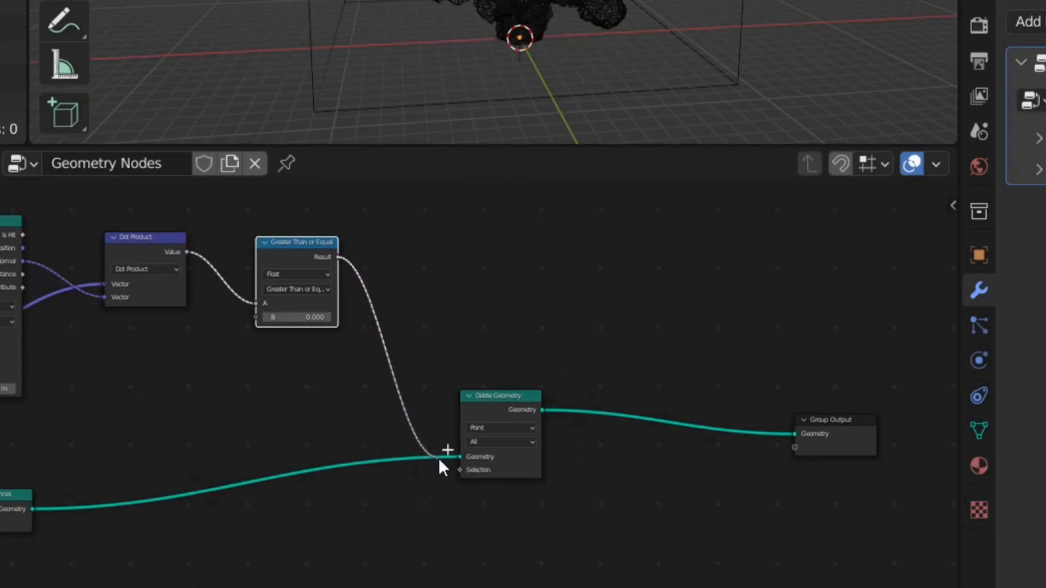
left_click_drag(439, 458, 460, 470)
scroll(306, 419, "down", 2)
scroll(299, 420, "up", 4)
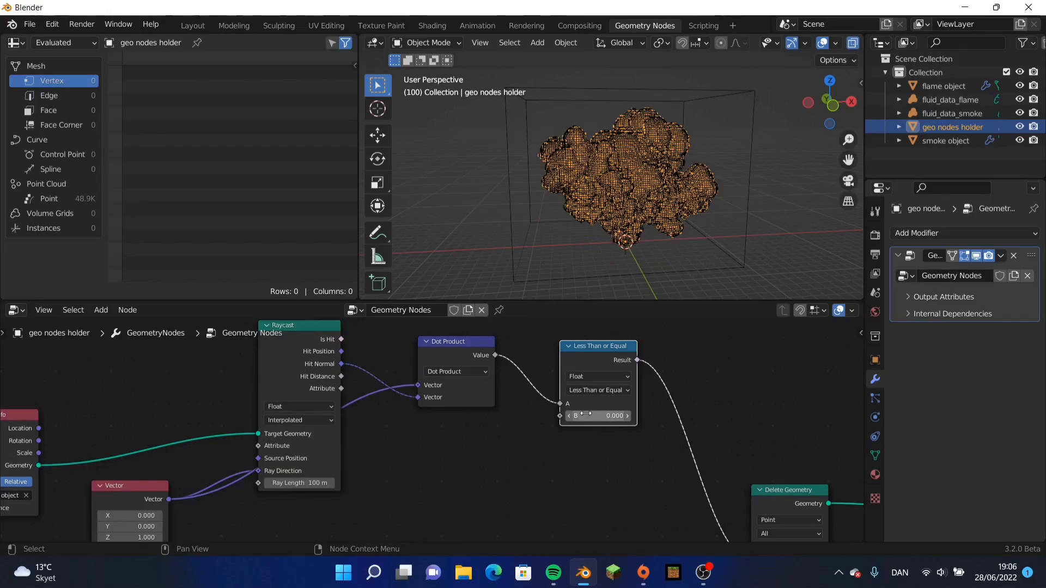
middle_click_drag(497, 164, 557, 205)
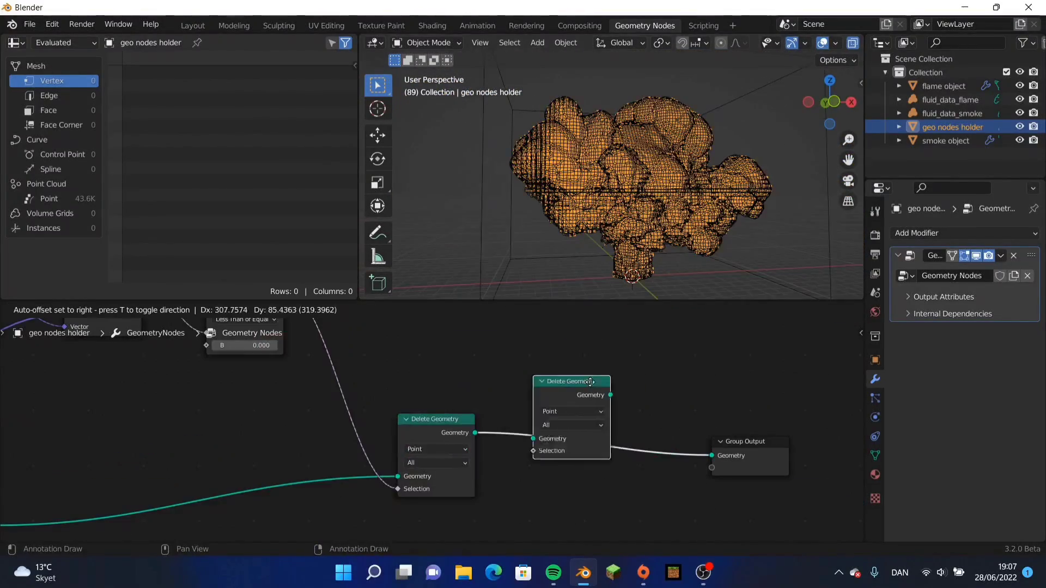
Place the second Delete Geometry node and point an Object Info node at the flame object.
left_click(627, 403)
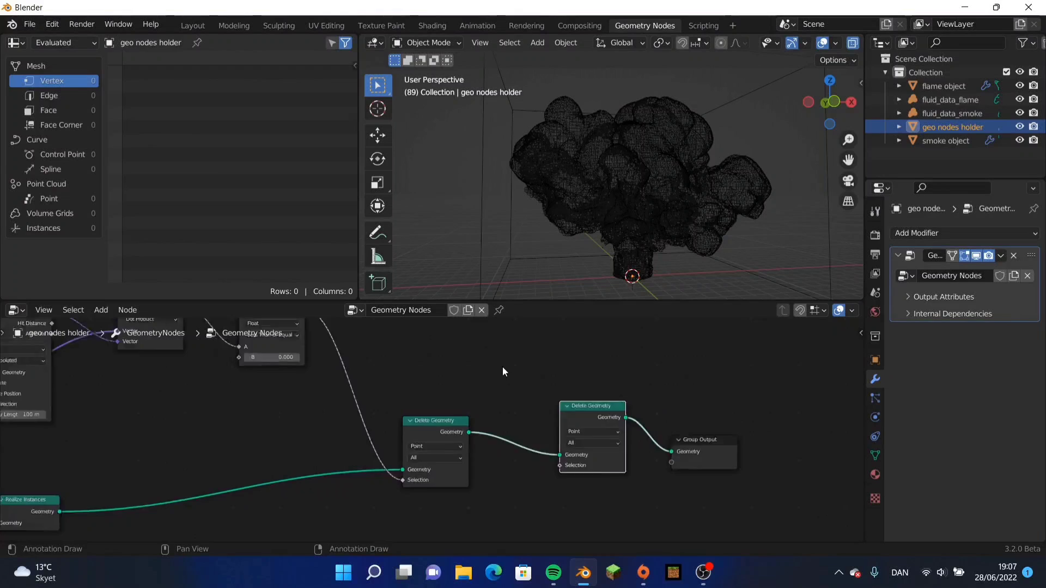
middle_click_drag(503, 367, 767, 340)
left_click(275, 409)
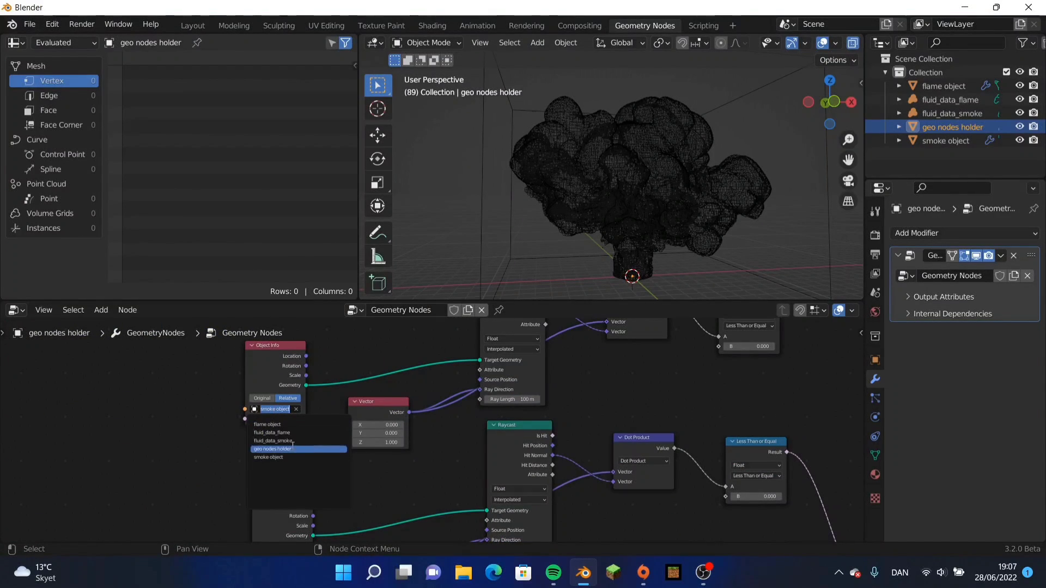
left_click(267, 424)
Set the two Compare nodes to Equal and Not Equal respectively.
middle_click_drag(495, 385, 374, 436)
left_click(376, 377)
left_click(365, 447)
mouse_move(553, 255)
middle_mouse_down()
mouse_move(580, 140)
mouse_move(558, 253)
mouse_move(540, 267)
middle_mouse_up()
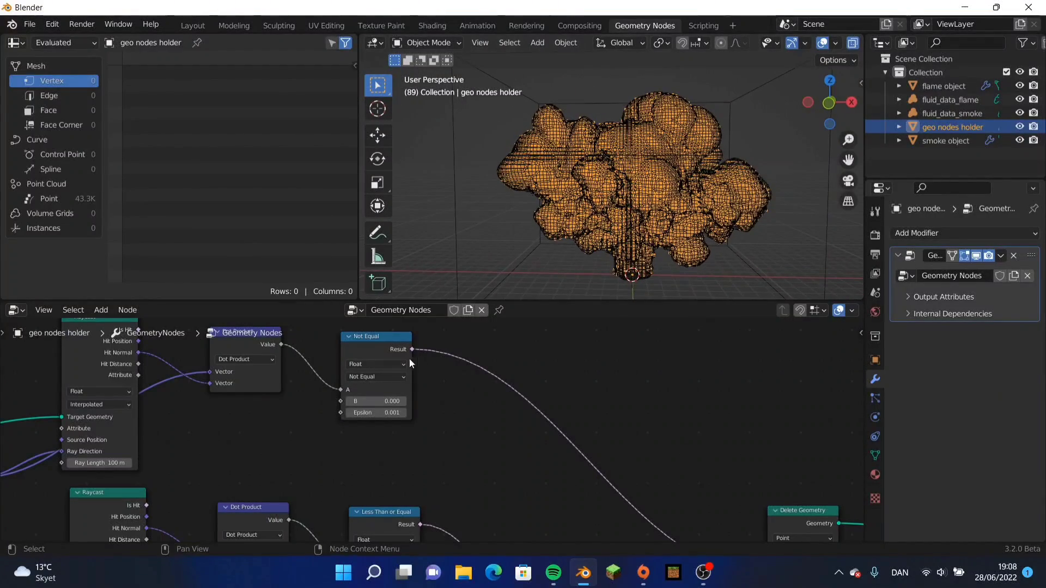
left_click(382, 374)
left_click(374, 431)
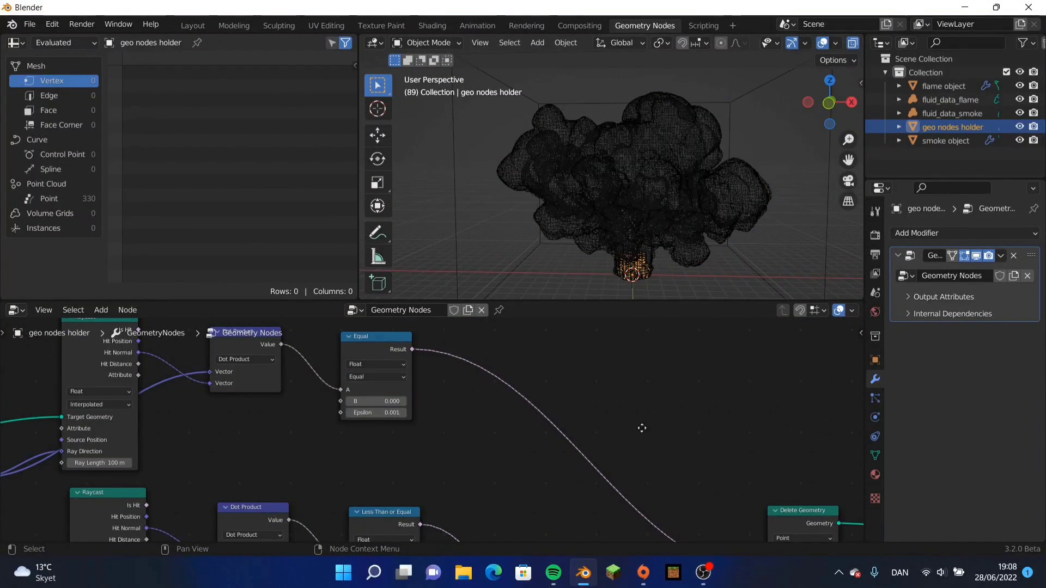
scroll(244, 417, "down", 2)
left_click_drag(339, 363, 378, 336)
left_click(370, 363)
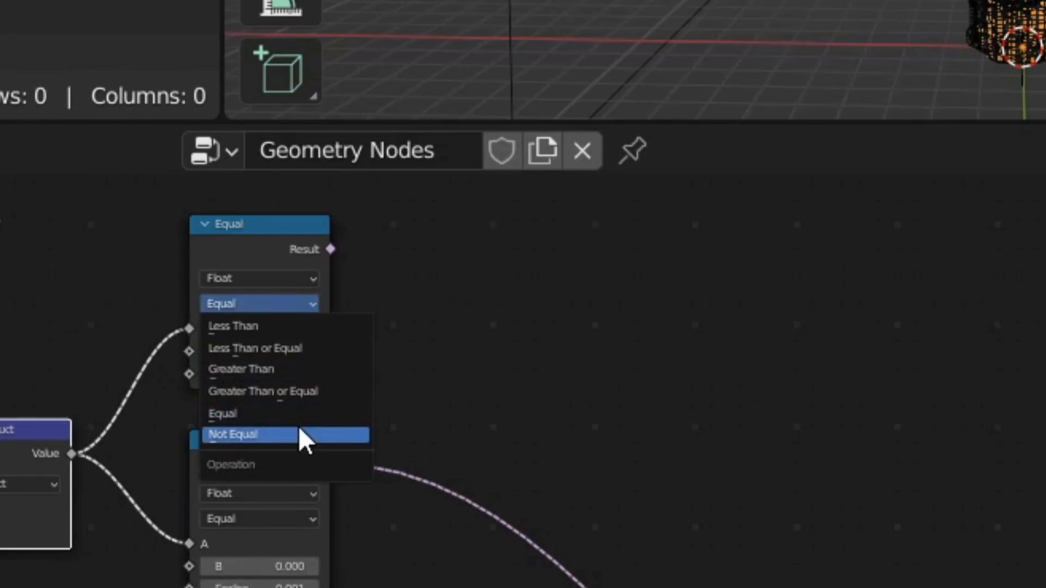
left_click(299, 434)
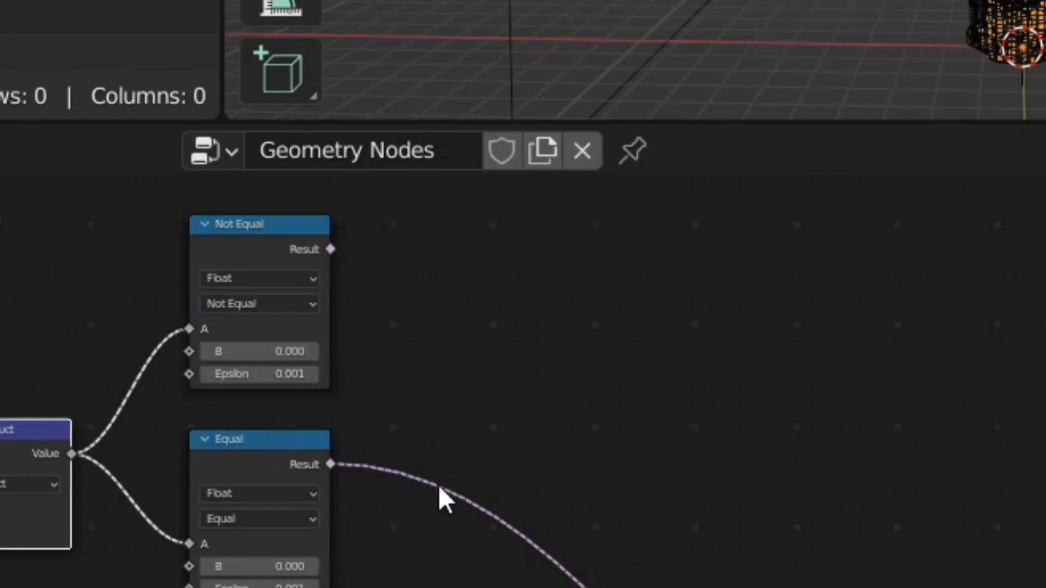
Copy the Delete Geometry node and place the copy above the original.
middle_click_drag(439, 495, 341, 215)
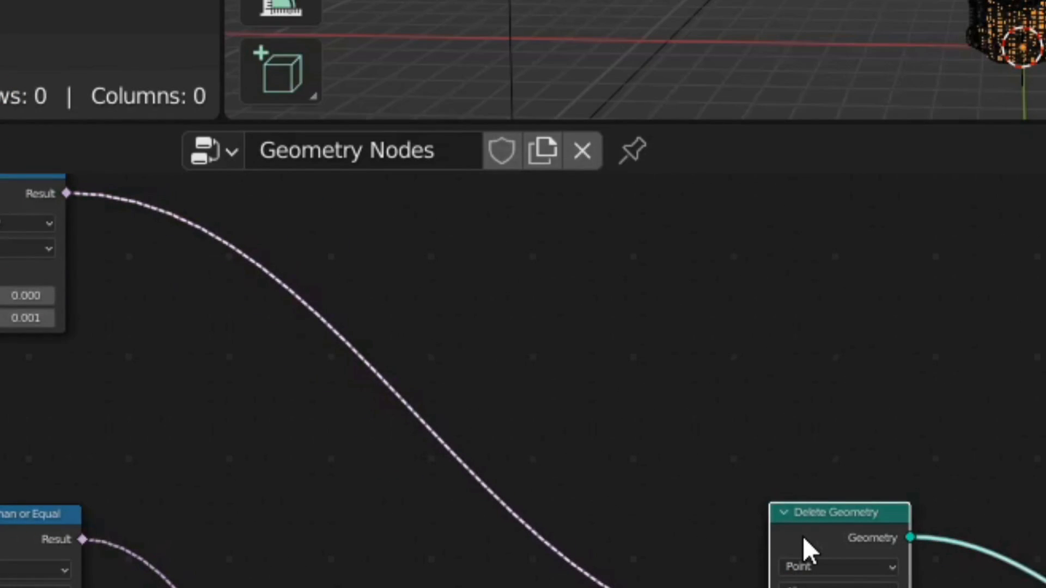
key("g")
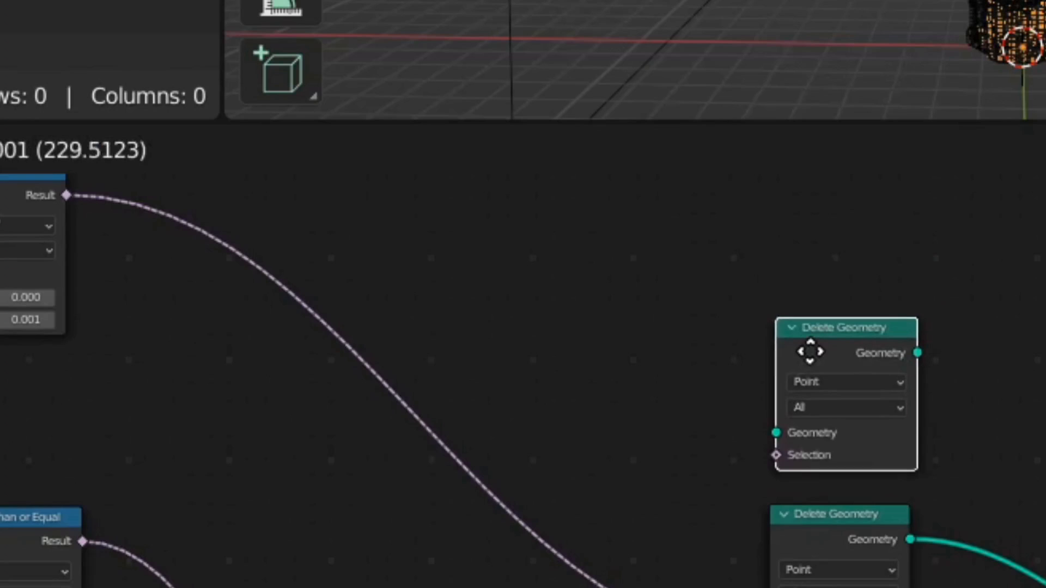
left_click(810, 350)
middle_click_drag(810, 351, 793, 299)
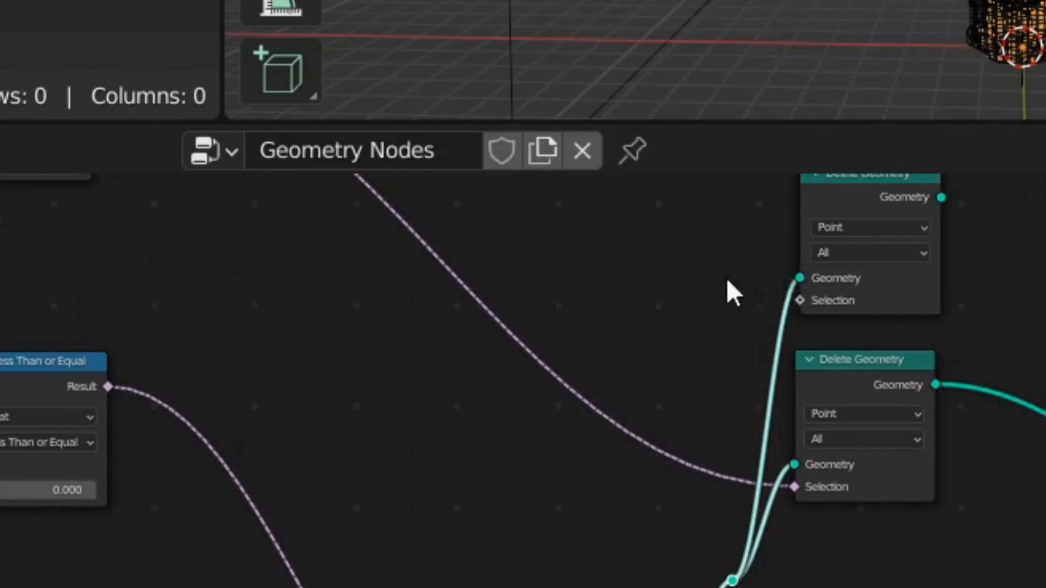
Wire both Delete Geometry branches into Join Geometry.
middle_click_drag(615, 330, 718, 587)
middle_click_drag(265, 265, 576, 401)
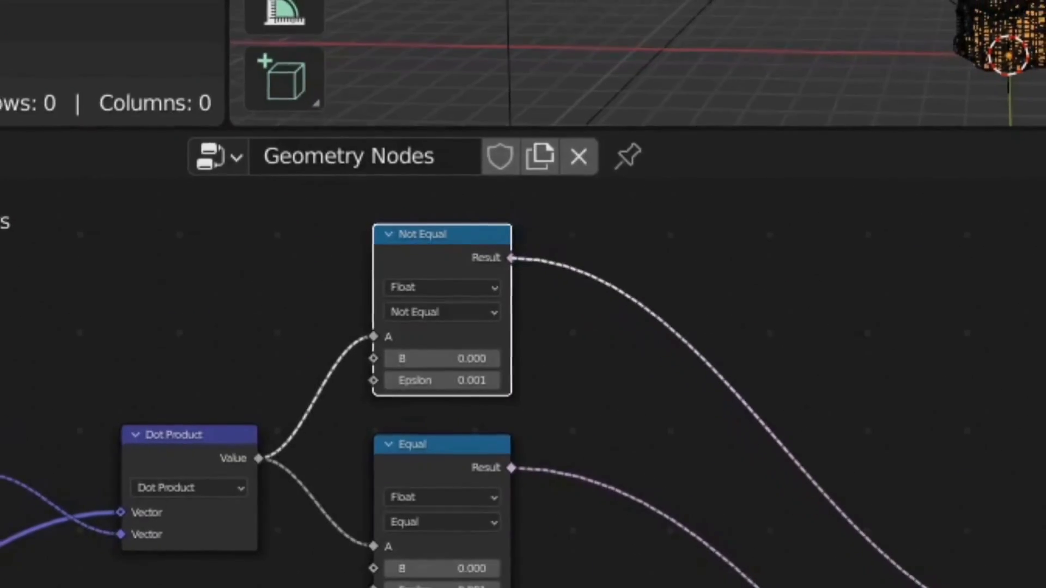
middle_click_drag(640, 337, 528, 312)
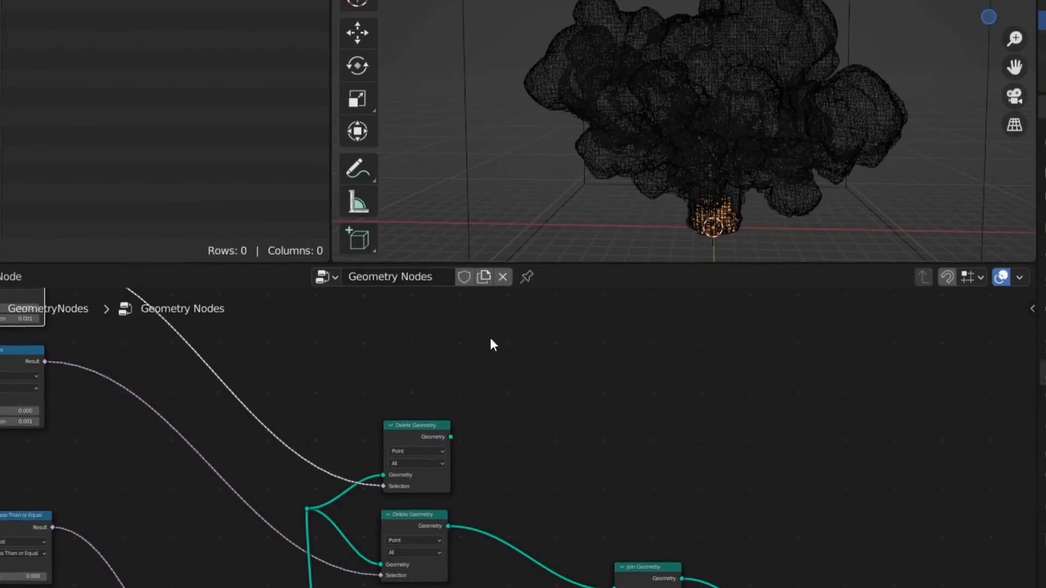
left_click_drag(379, 313, 634, 544)
left_click_drag(524, 466, 524, 467)
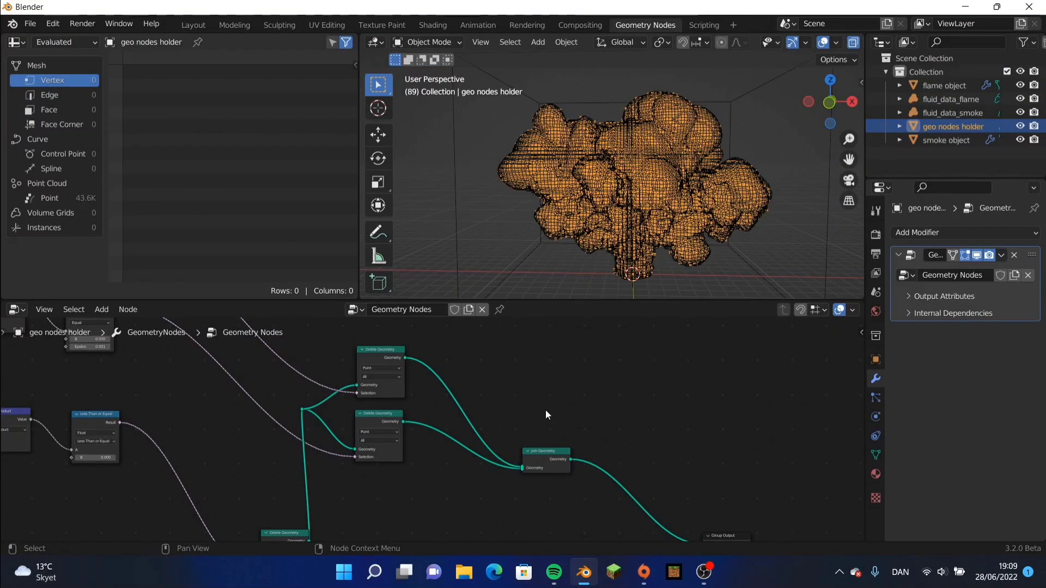
right_click_drag(548, 414, 505, 472, "ctrl")
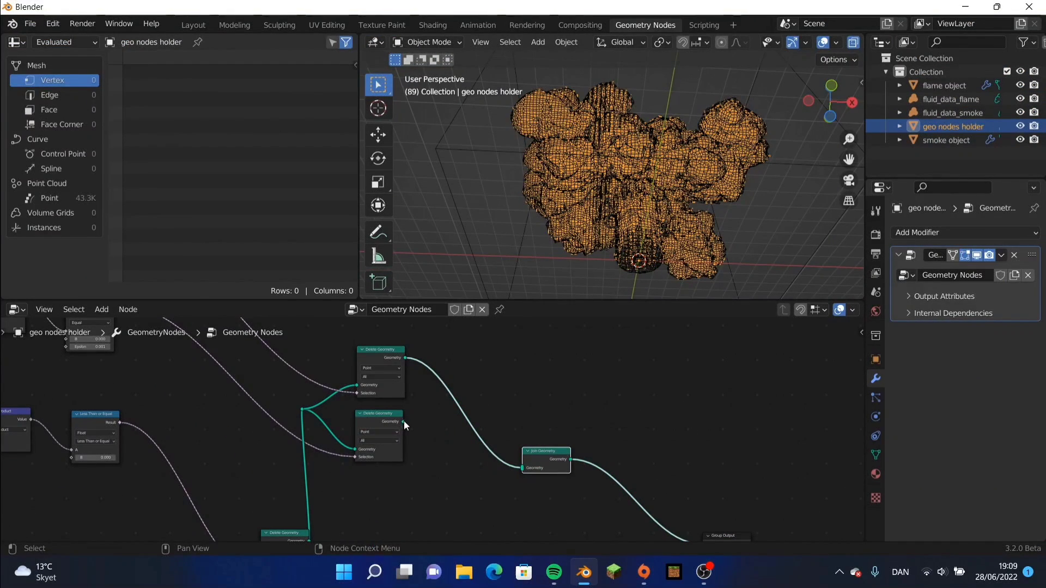
left_click_drag(404, 421, 520, 470)
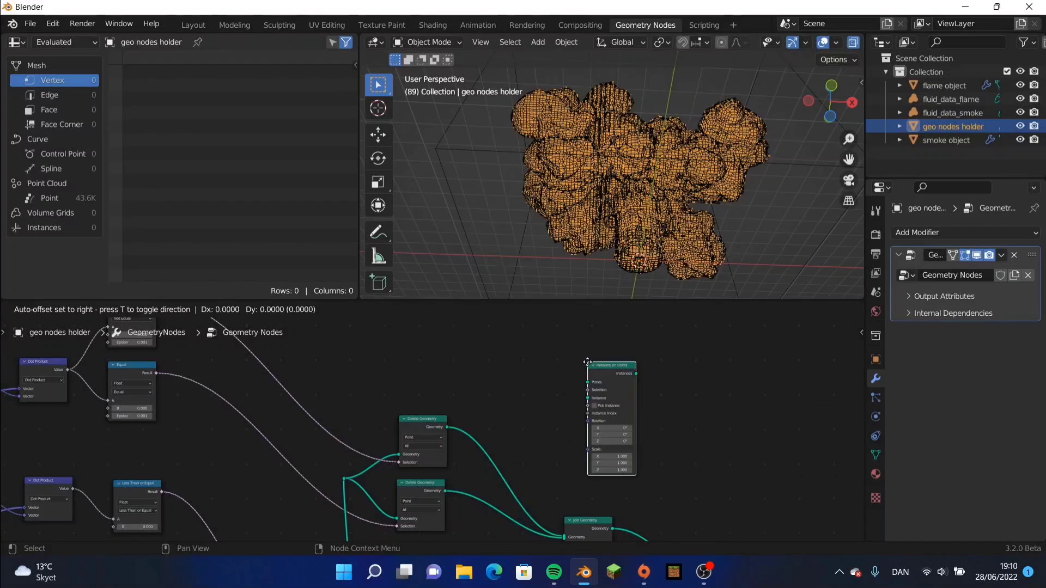
Add an Instance on Points node to each Delete Geometry branch.
left_click(491, 393)
left_click_drag(510, 401, 513, 347)
key("shift+d")
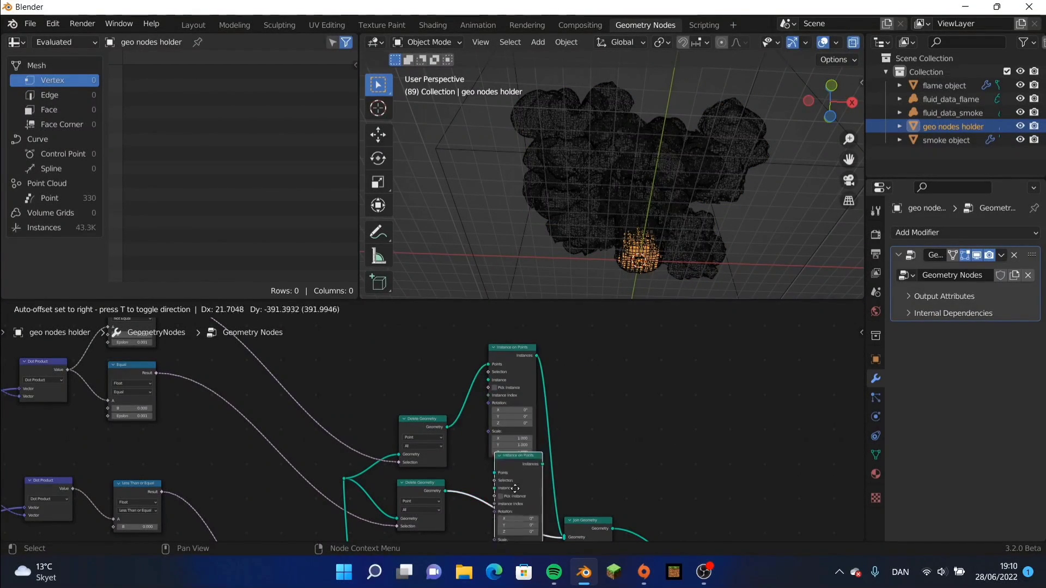
left_click(507, 507)
scroll(479, 482, "down", 2)
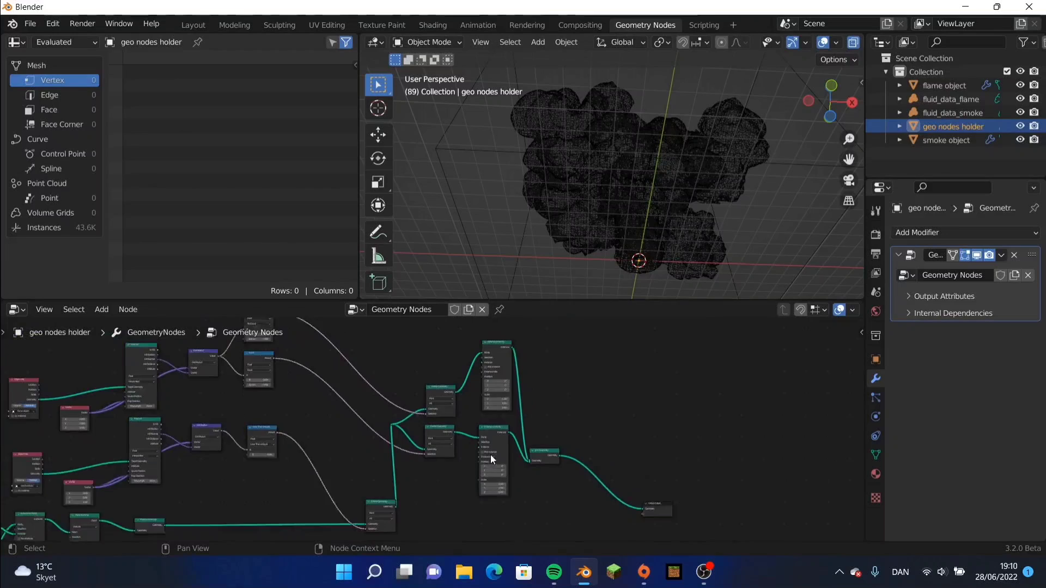
left_click(30, 24)
Add an Object Info node set to Part.002 and wire its geometry into the smoke Instance on Points.
mouse_move(53, 207)
left_click(197, 357)
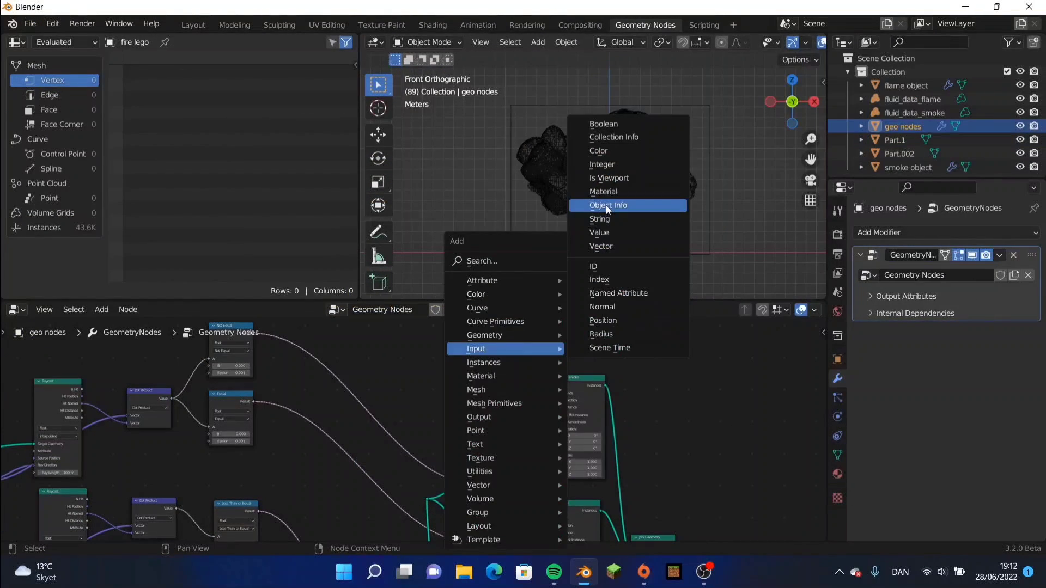
left_click(606, 205)
left_click(460, 387)
scroll(460, 387, "up", 2)
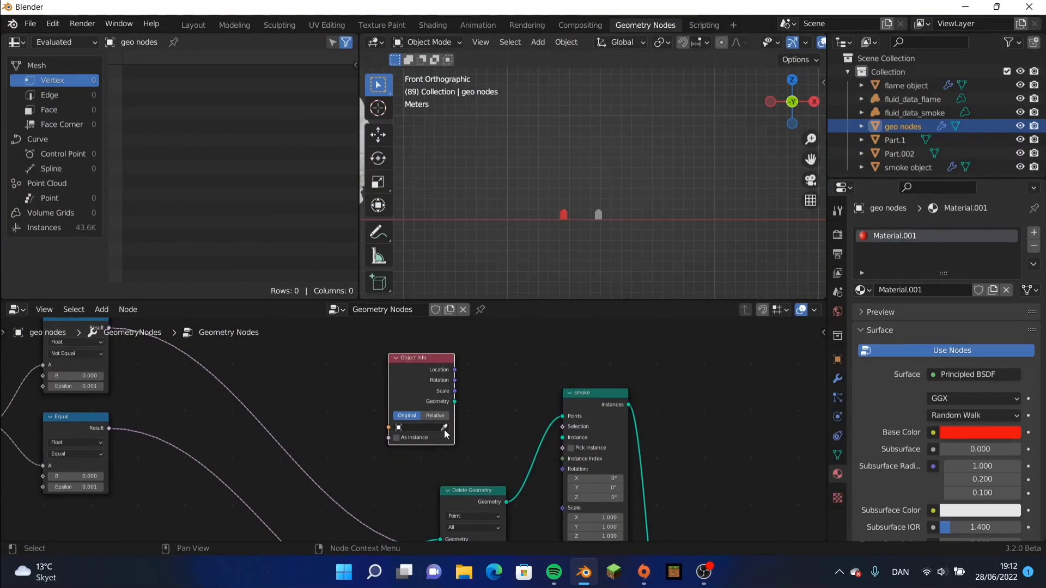
left_click(445, 428)
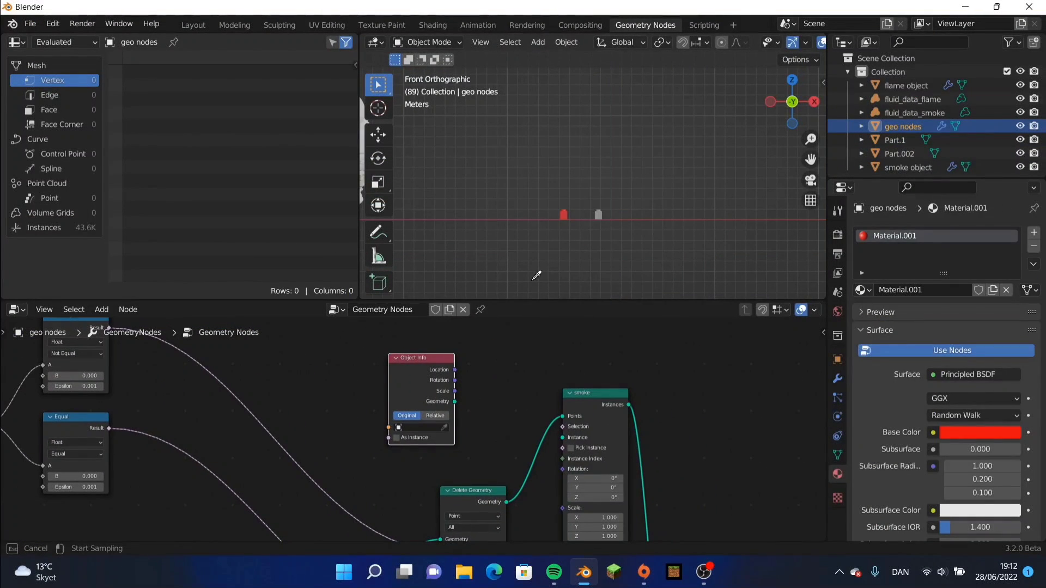
left_click(600, 214)
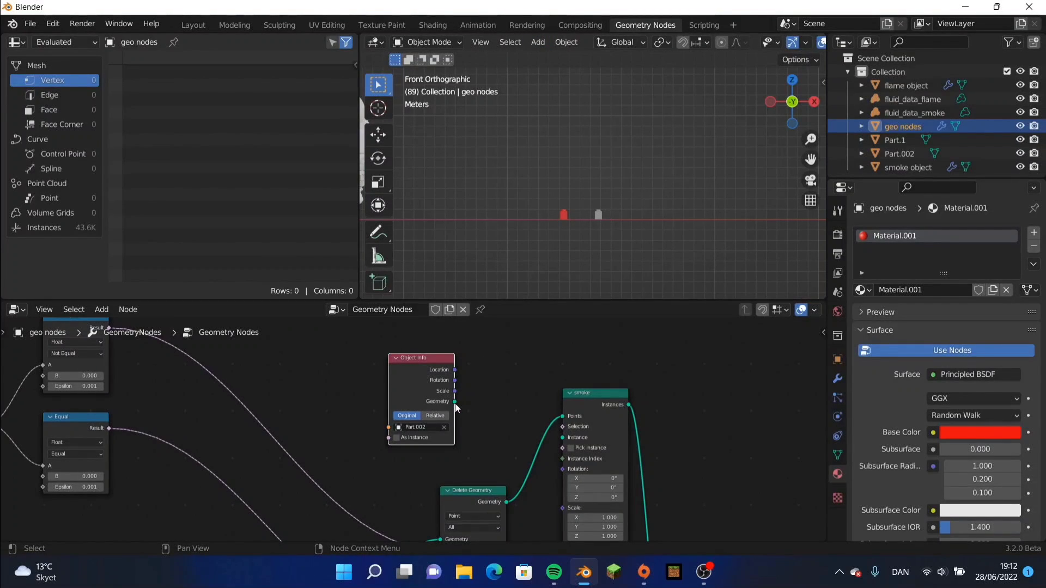
left_click_drag(455, 403, 566, 441)
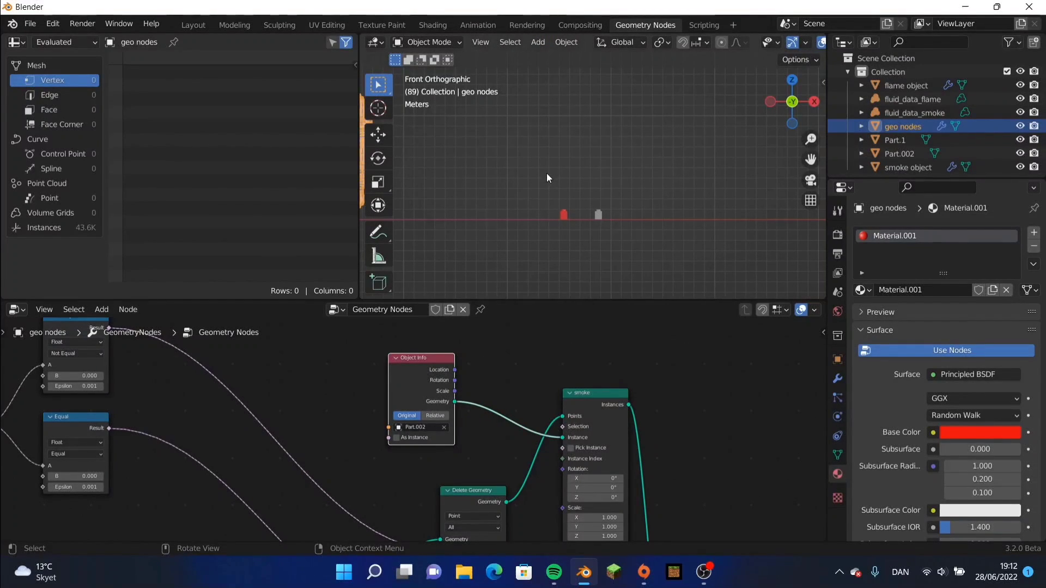
scroll(546, 172, "down", 5)
middle_click_drag(516, 150, 740, 149, "shift")
scroll(691, 158, "up", 3)
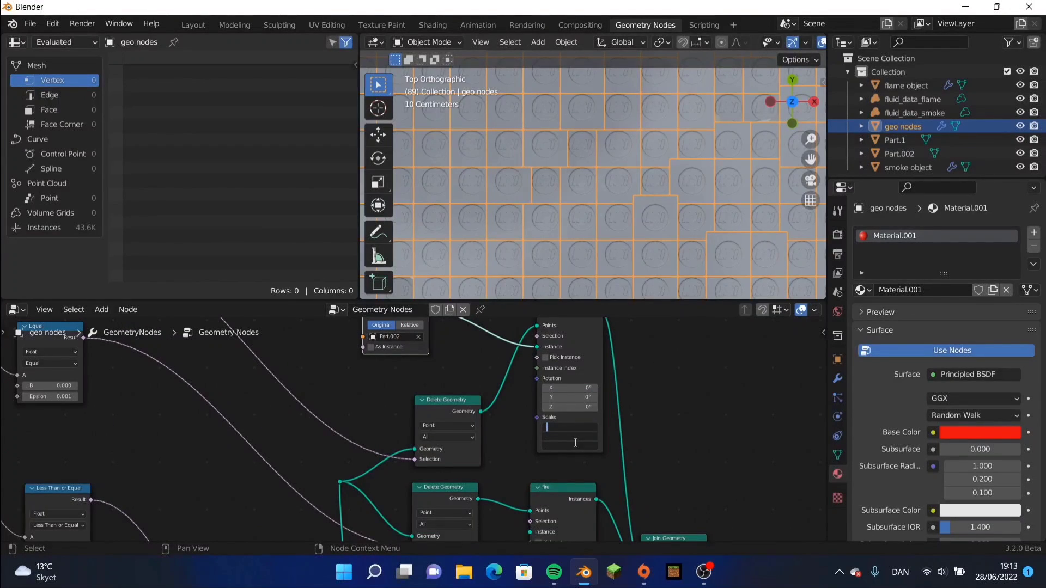
Scale the smoke bricks to 0.4 and raise the Mesh Line Z offset to 0.312 m.
key("Return")
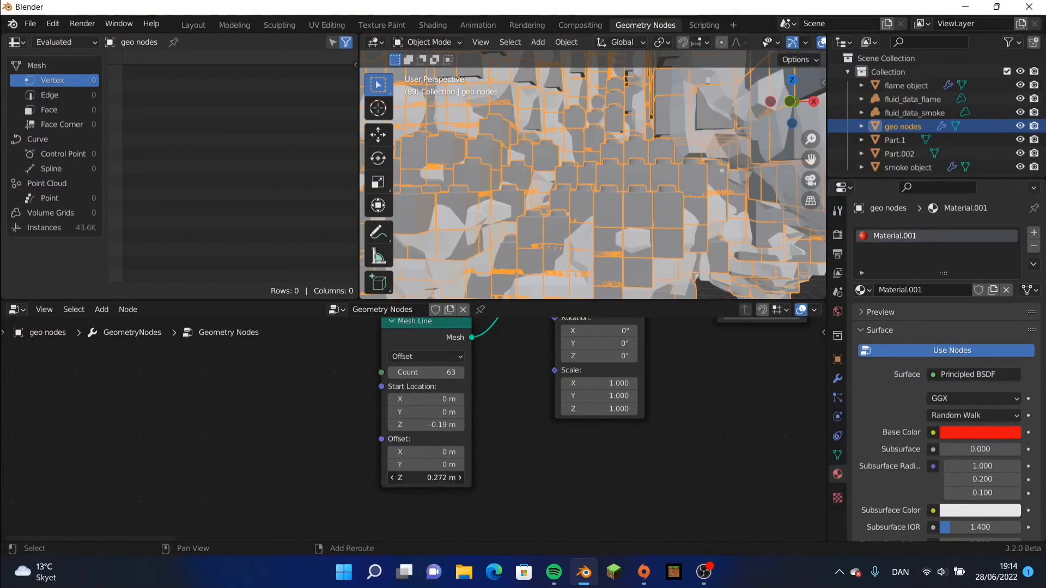
left_click_drag(428, 477, 444, 477)
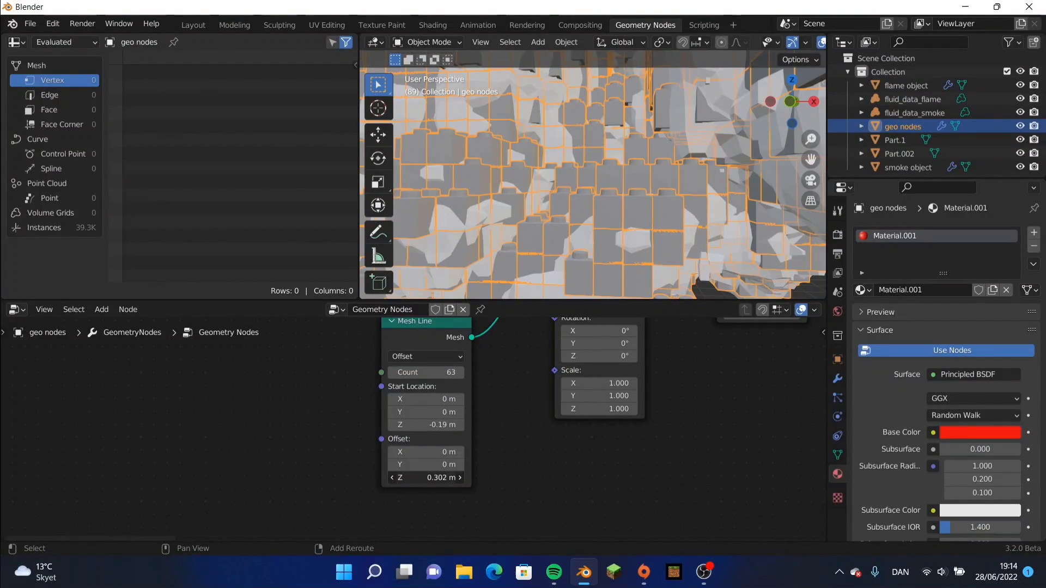
left_click_drag(444, 477, 449, 478)
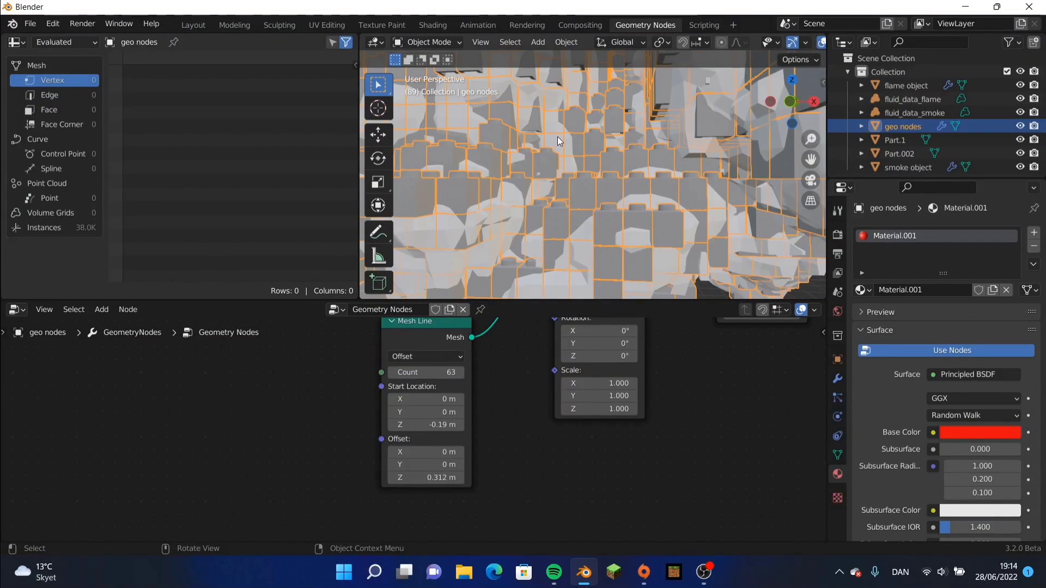
Re-pick Part.002 from the viewport as the Object Info source object.
scroll(558, 136, "down", 3)
middle_click_drag(559, 137, 529, 152)
scroll(529, 151, "up", 8)
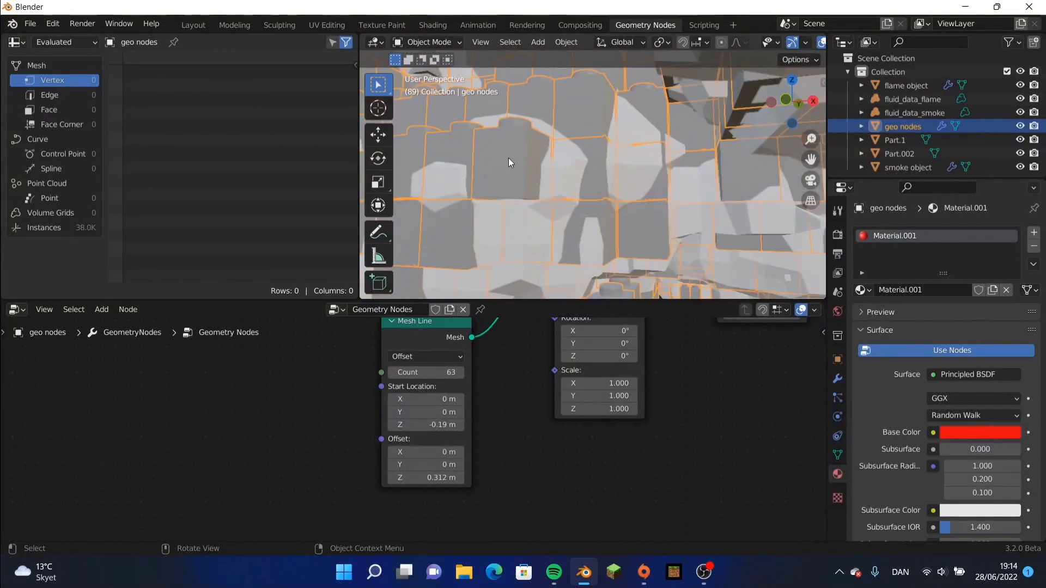
scroll(537, 166, "up", 3)
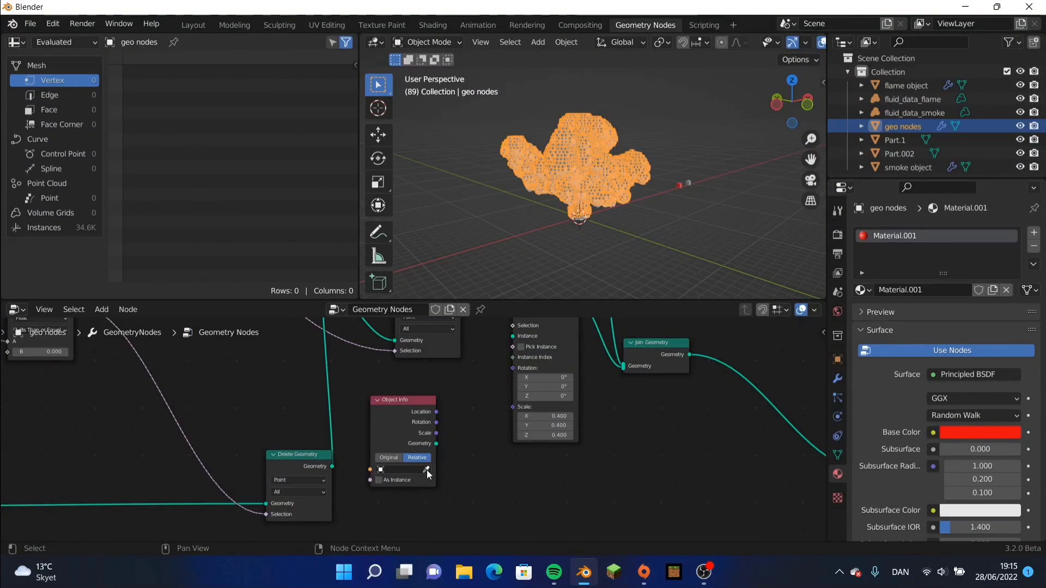
left_click(426, 470)
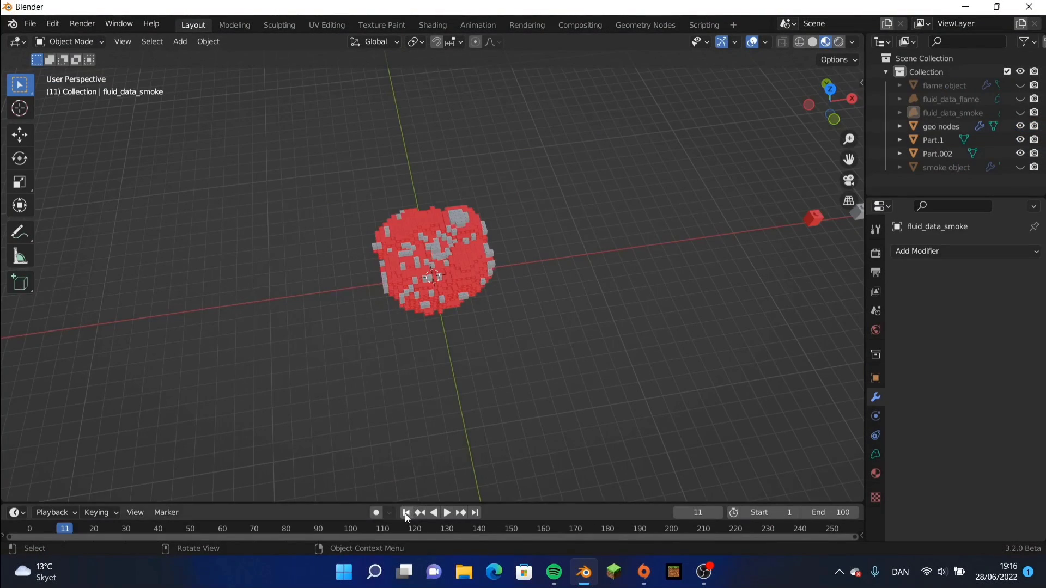
left_click(406, 512)
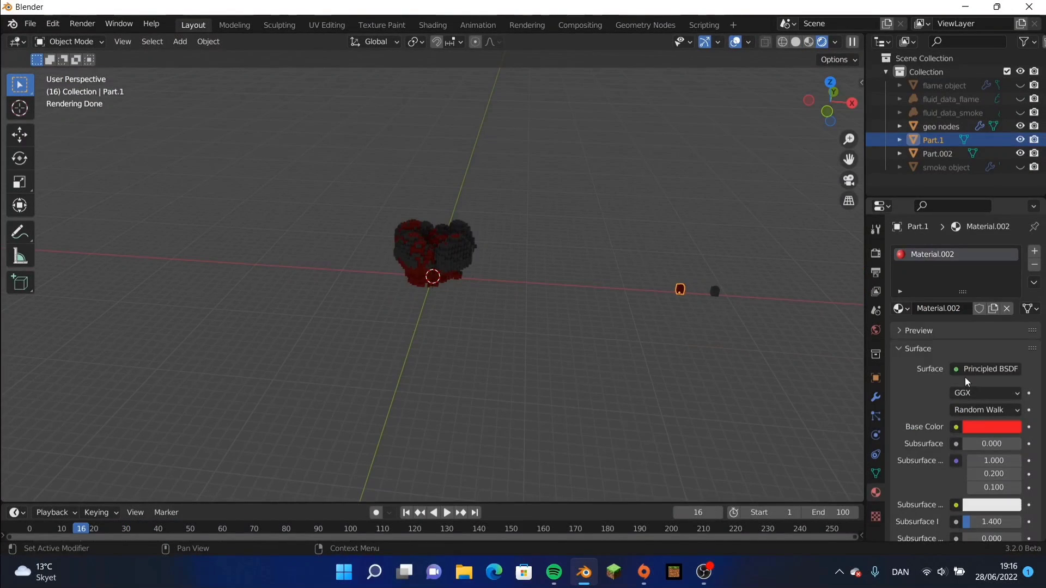
Set Part.1's surface shader to Emission.
left_click(973, 369)
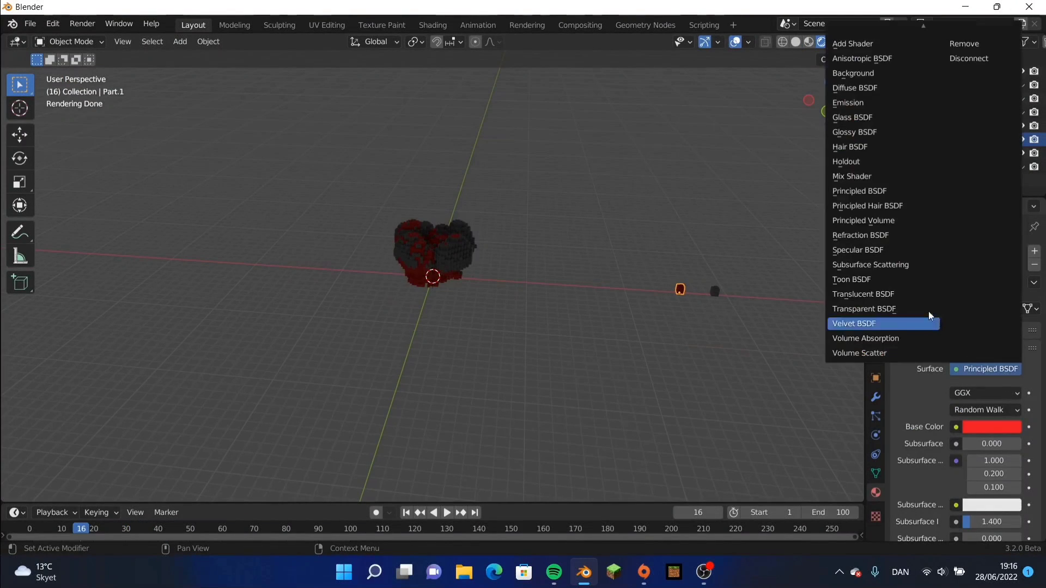
left_click(847, 102)
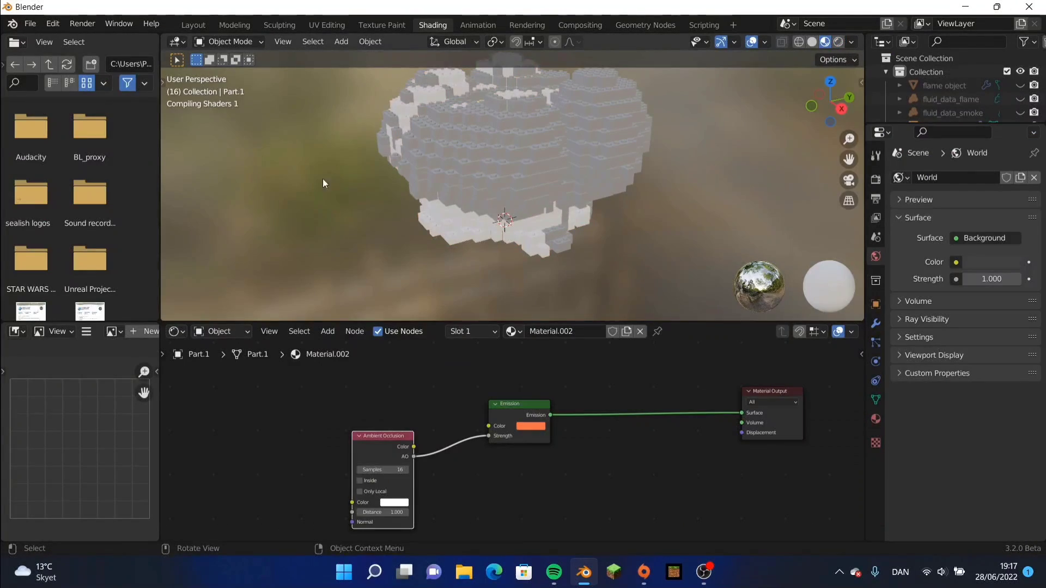
left_click(193, 25)
middle_click_drag(225, 202, 306, 205)
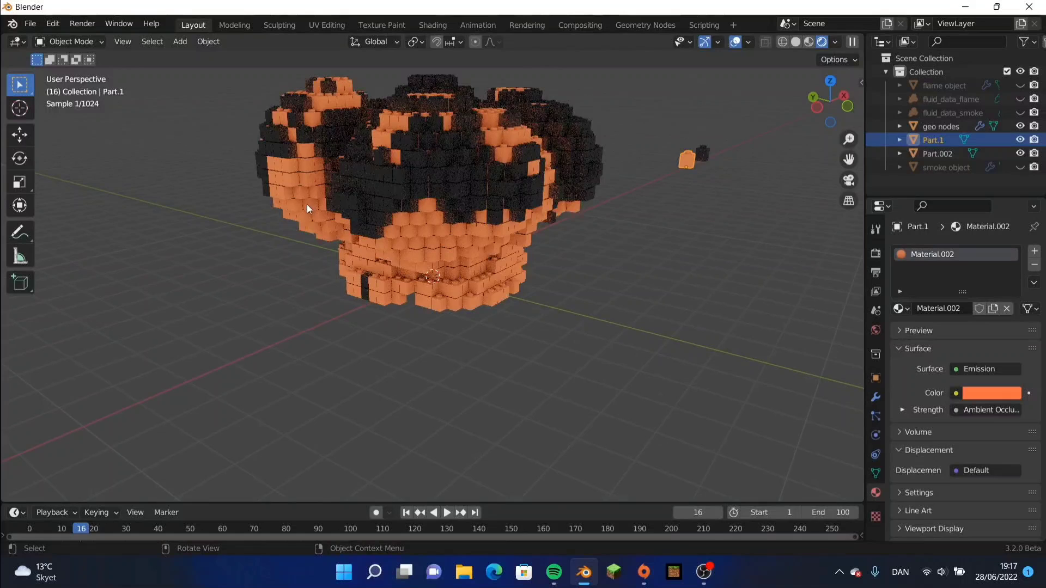
mouse_move(337, 305)
middle_mouse_down()
mouse_move(296, 264)
mouse_move(288, 322)
mouse_move(338, 295)
middle_mouse_up()
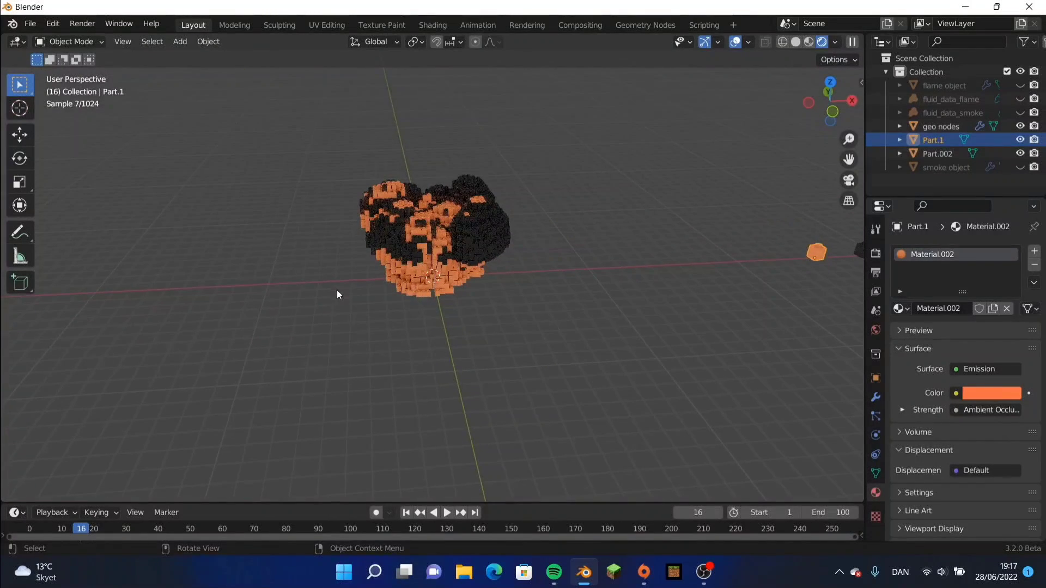
Add a plane and scale it up into a large ground floor.
key("shift+a")
mouse_move(327, 280)
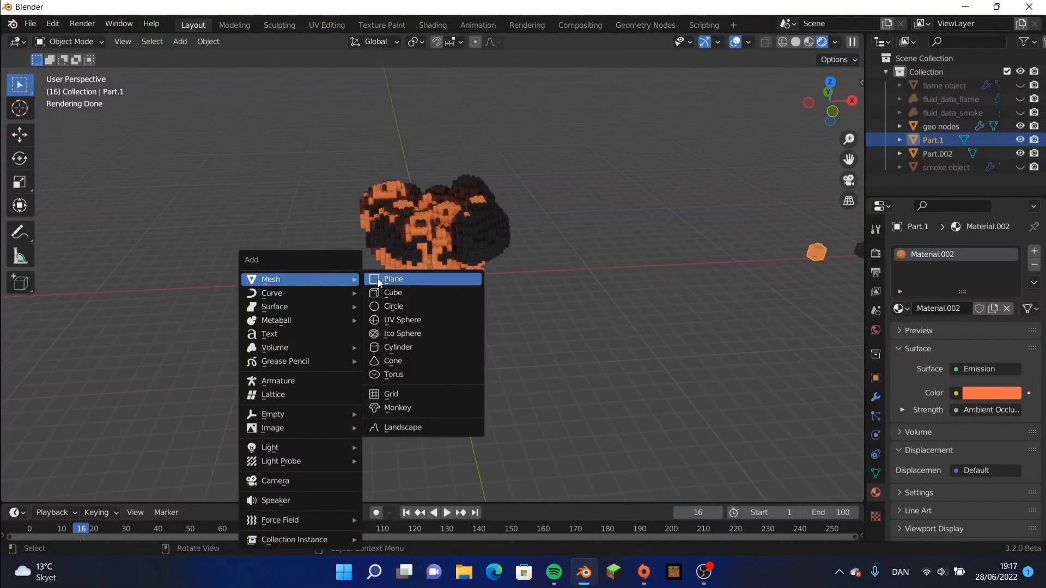
left_click(400, 280)
key("s")
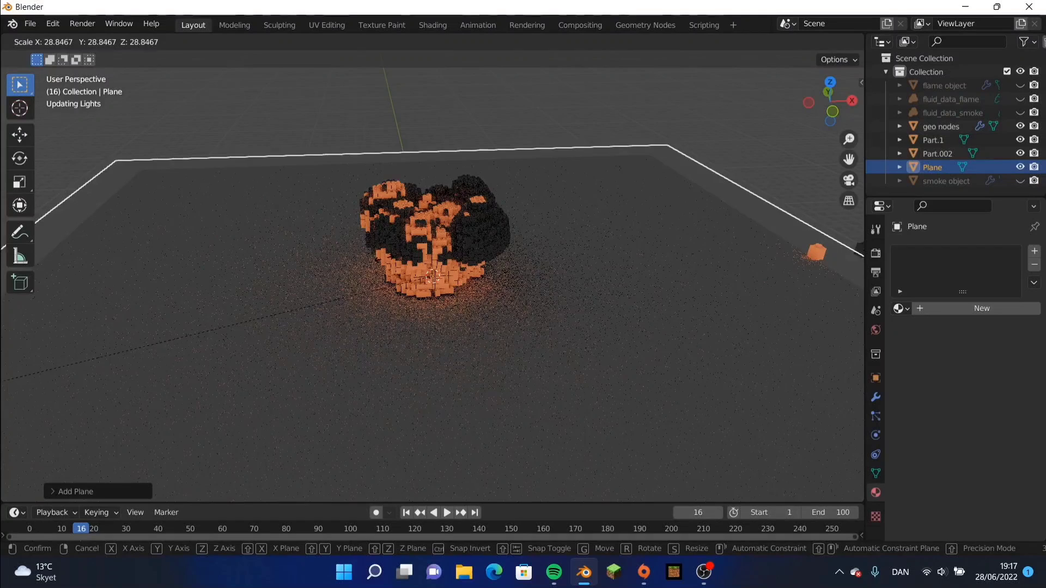
left_click(180, 294)
Add an area light and raise it 13.12 m above the bricks.
middle_click_drag(596, 321, 309, 296)
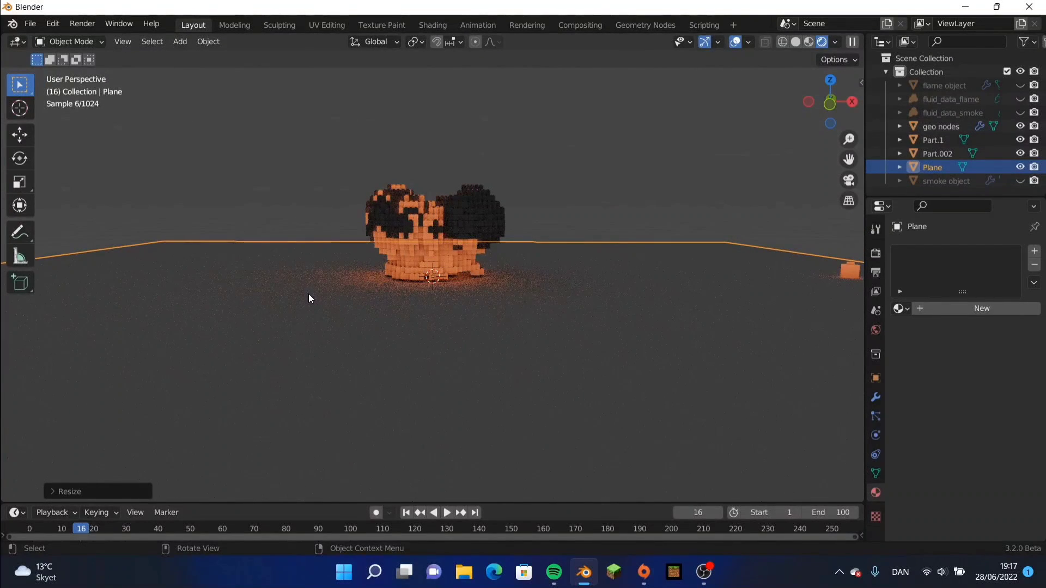
key("shift+a")
mouse_move(308, 298)
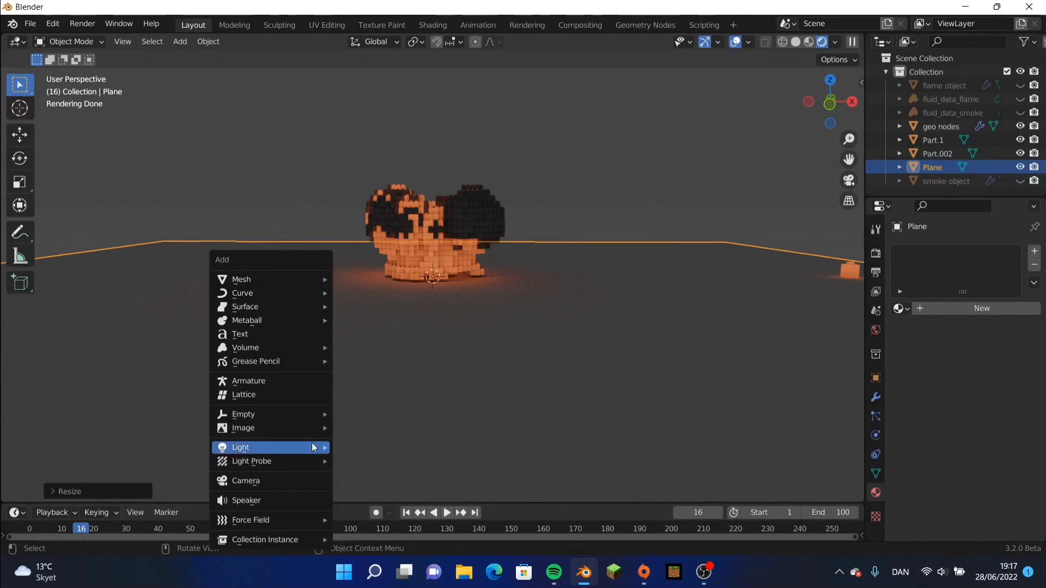
mouse_move(316, 448)
left_click(369, 490)
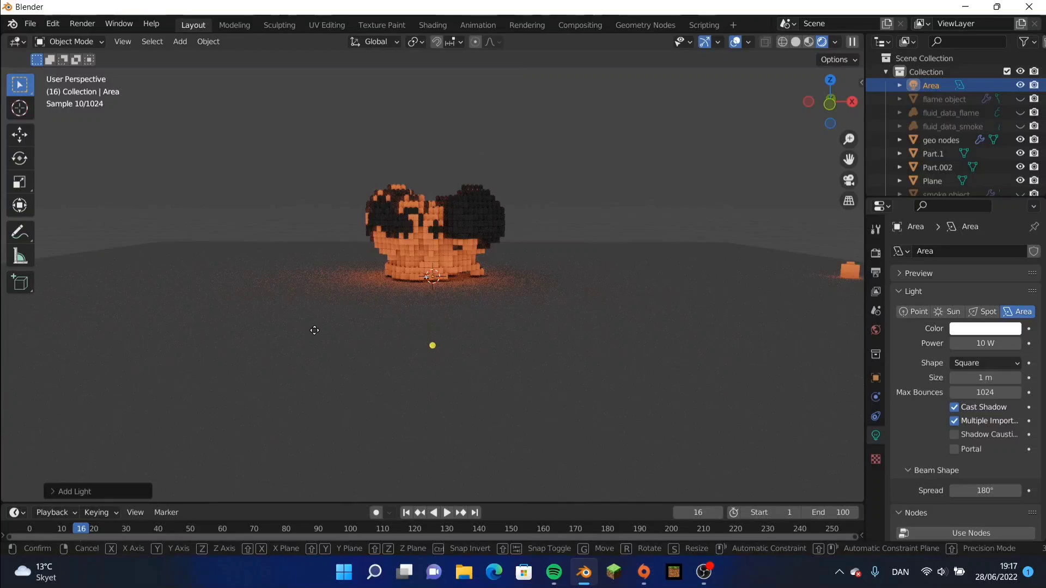
key("g")
key("z")
left_click(315, 101)
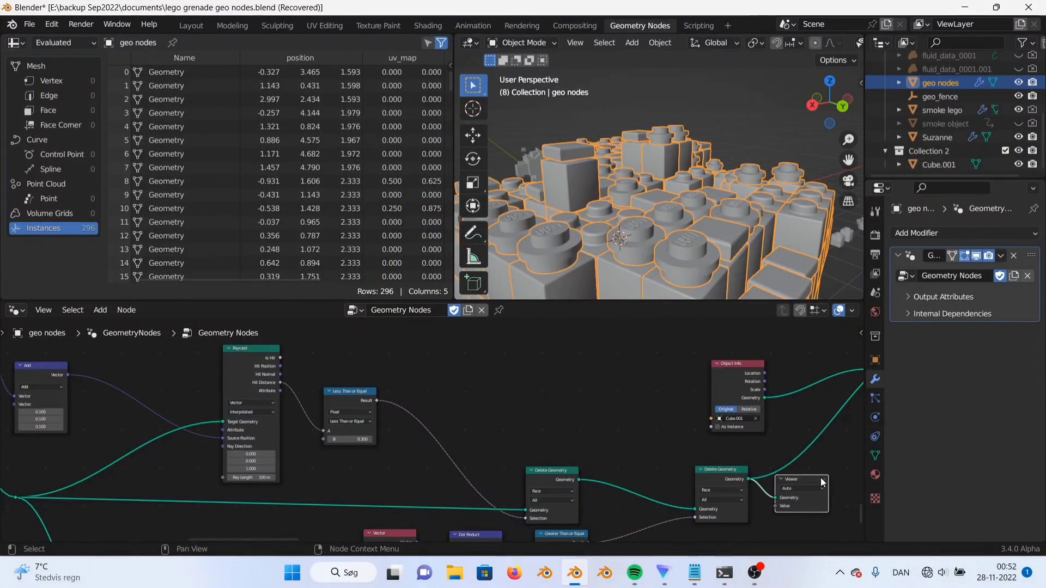
Preview the node tree's intermediate geometry, inspecting the Raycast, Position and Delete Geometry nodes.
left_click(821, 479)
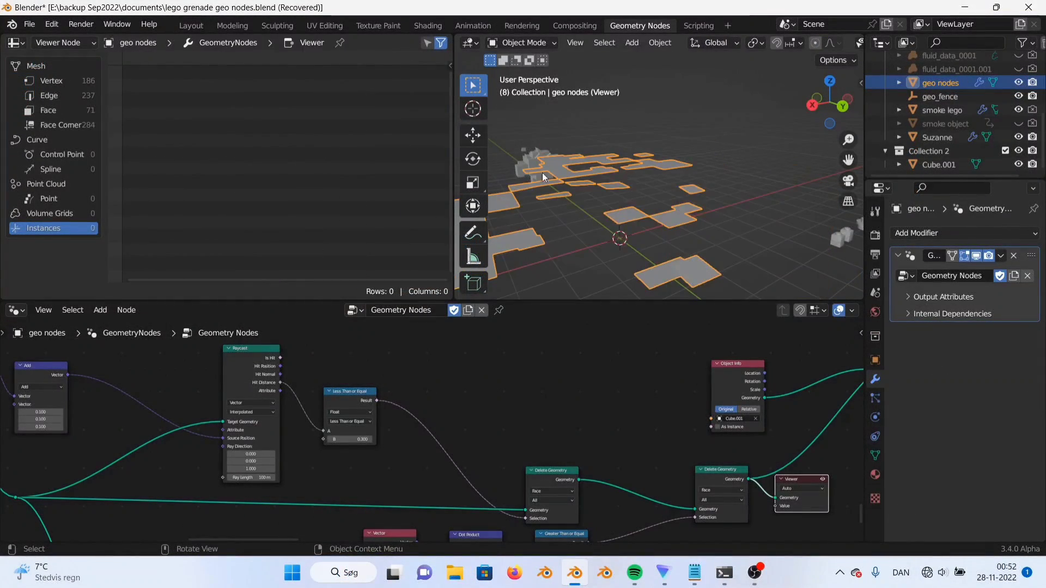
middle_click_drag(379, 419, 499, 423)
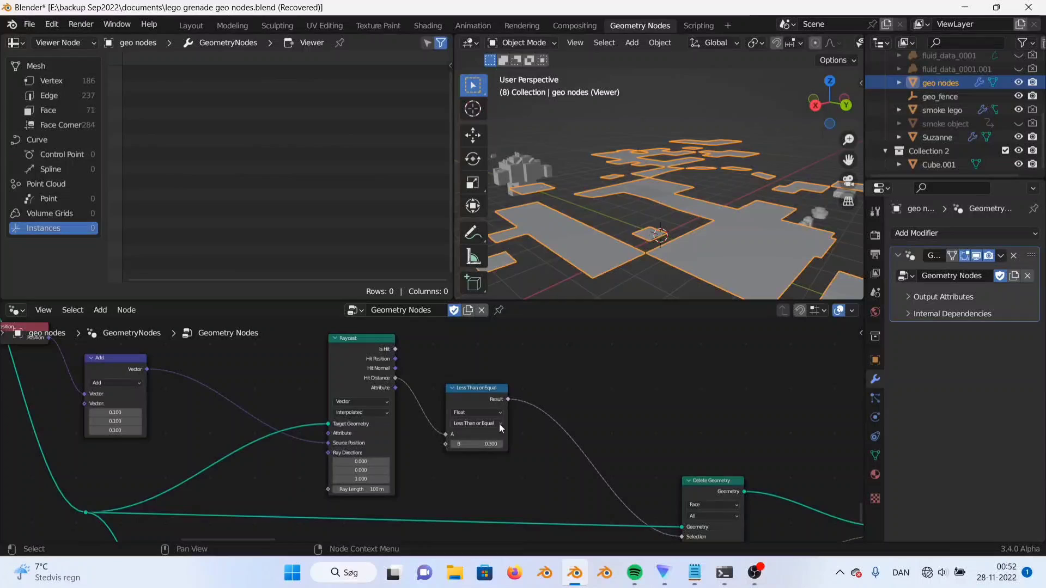
scroll(453, 435, "up", 2)
middle_click_drag(294, 435, 560, 456)
middle_click_drag(270, 343, 293, 368)
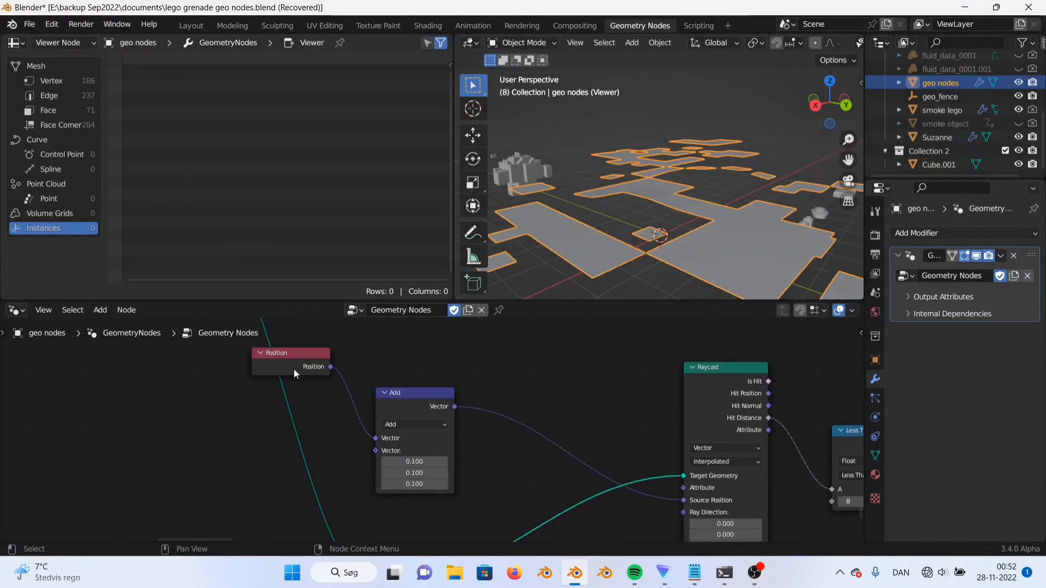
middle_click_drag(516, 497, 240, 430)
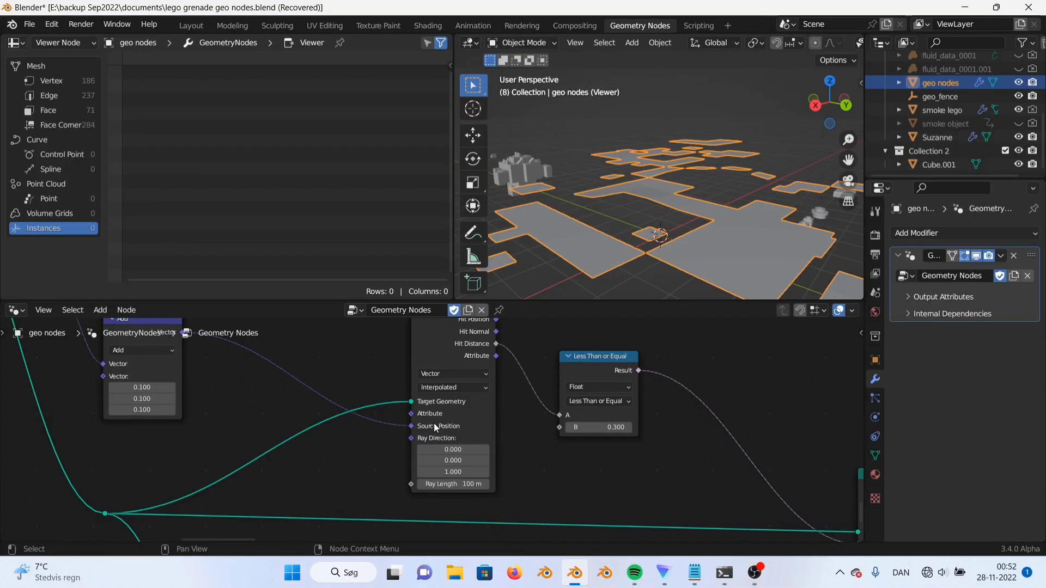
middle_click_drag(465, 434, 380, 487)
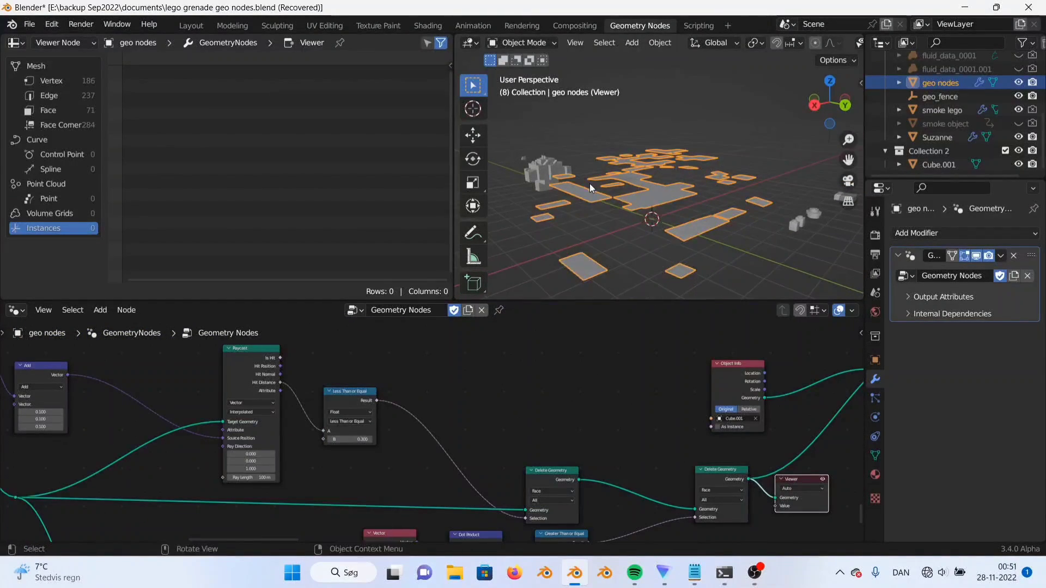
Return to the finished bricks and change the data domain the preview shows.
left_click(824, 478)
scroll(659, 185, "up", 5)
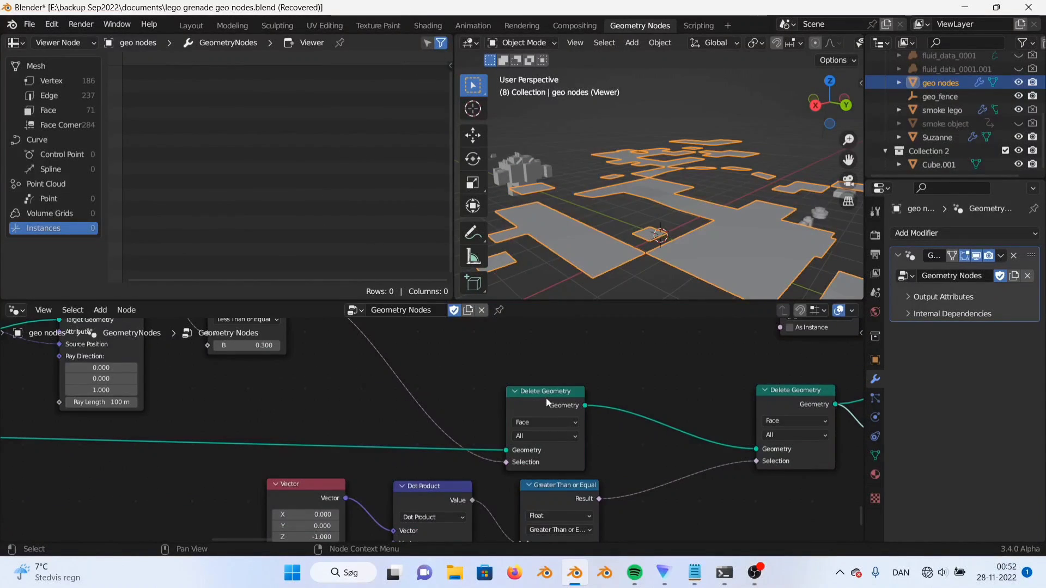
scroll(523, 414, "right", 10)
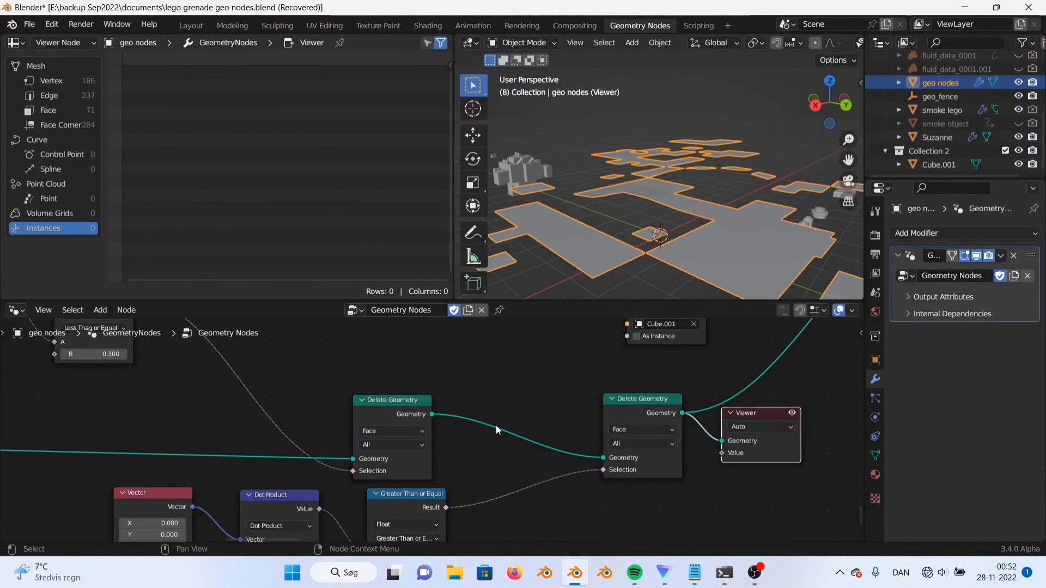
left_click(551, 439)
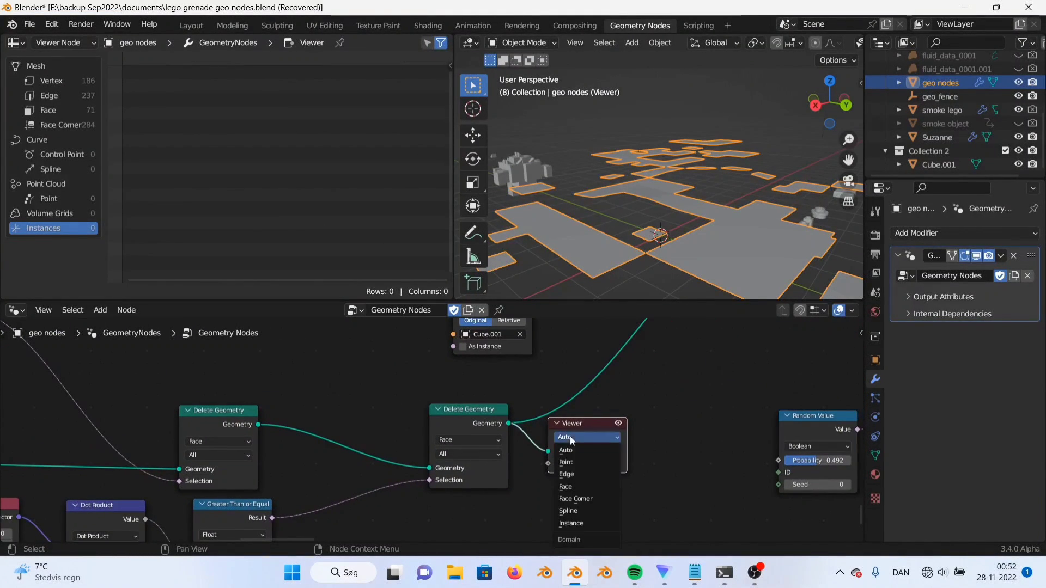
Add a Mesh to Points node left of Dual Mesh, feeding it the mesh and previewing its points.
key("shift+a")
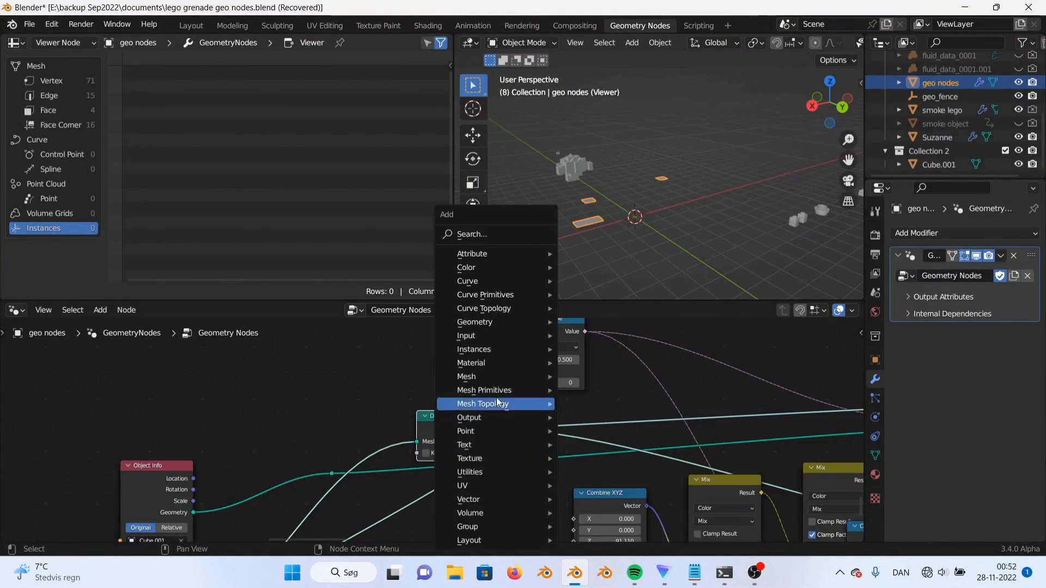
mouse_move(474, 377)
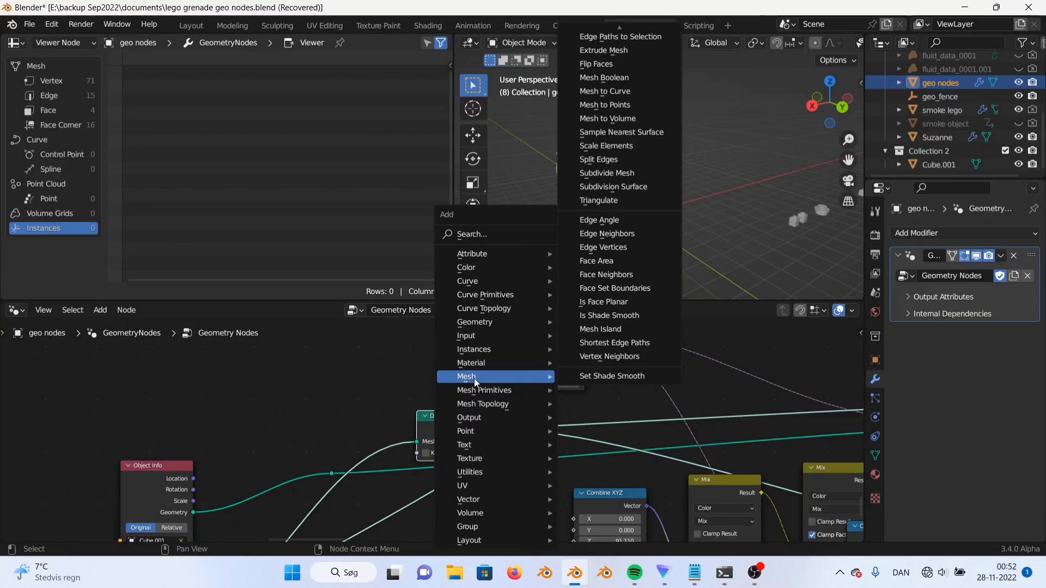
left_click(597, 108)
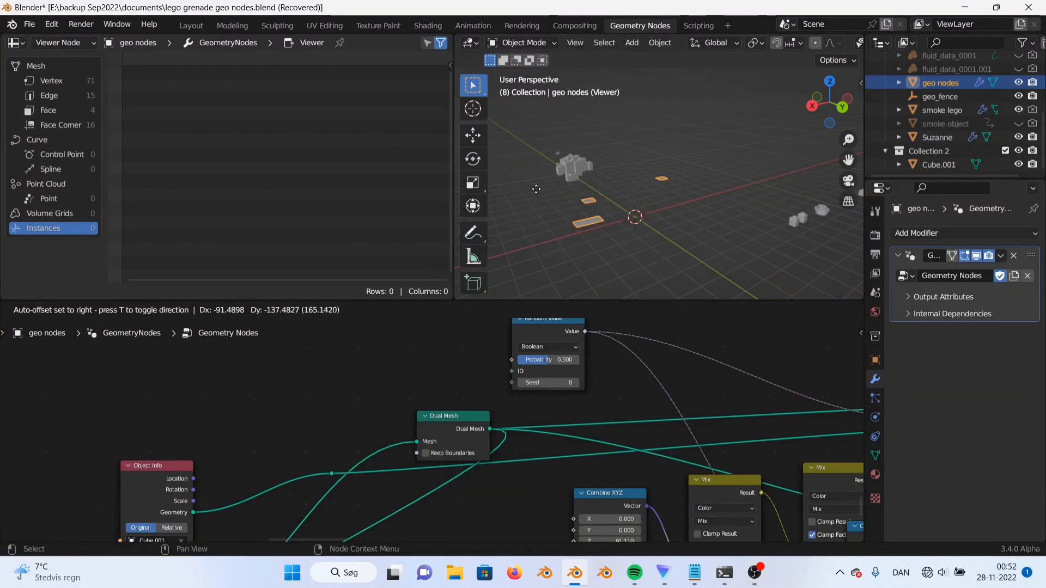
left_click(283, 477)
middle_click_drag(220, 492, 286, 478)
left_click_drag(286, 478, 401, 358)
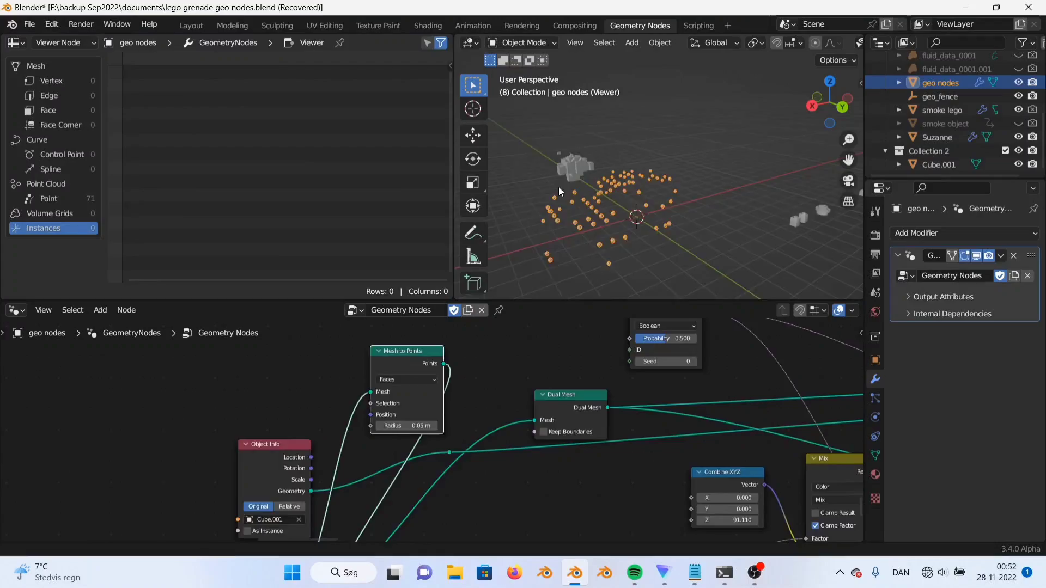
Maximise the 3D view, orbit to a level angle, and play the rendered brick explosion.
key("ctrl+alt+space")
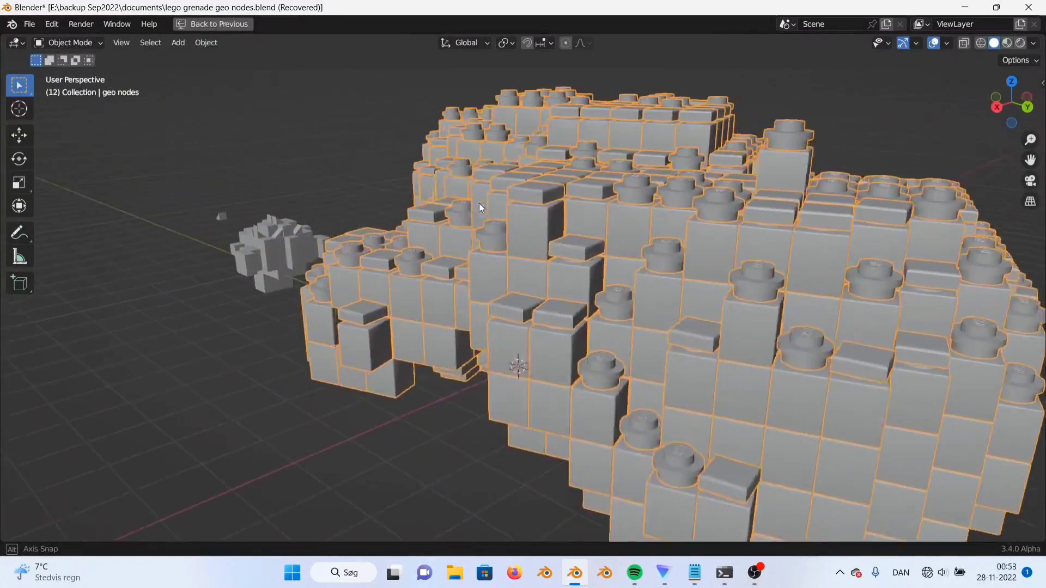
middle_click_drag(478, 203, 529, 259)
scroll(502, 221, "down", 5)
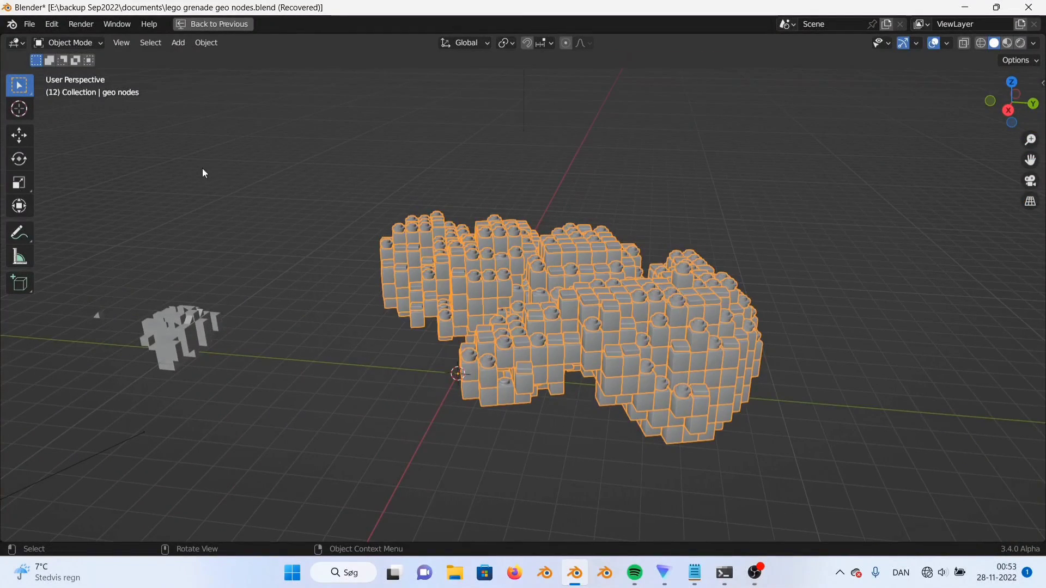
left_click(29, 24)
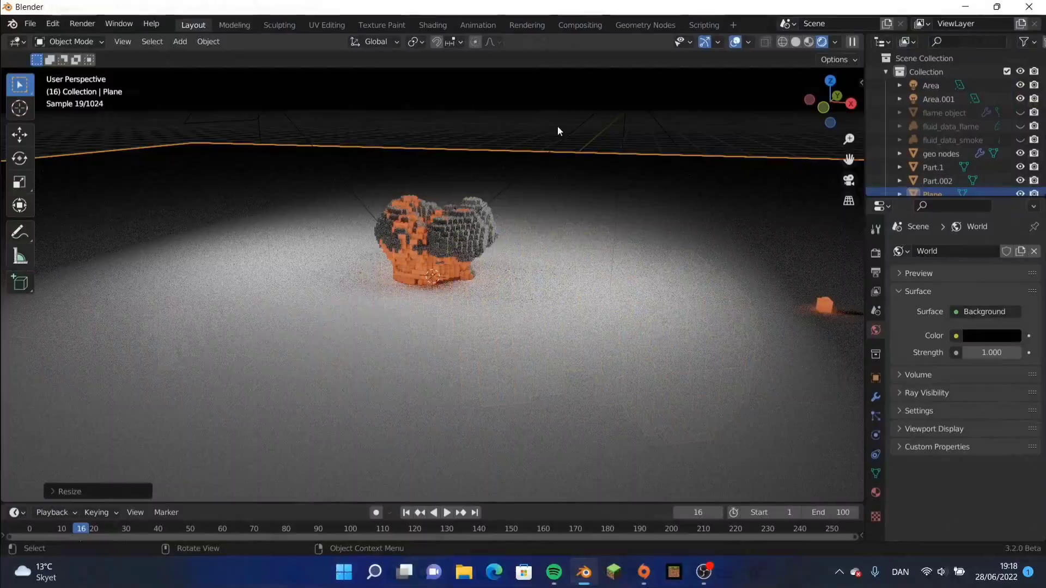
left_click(558, 130)
middle_click_drag(362, 288, 299, 251)
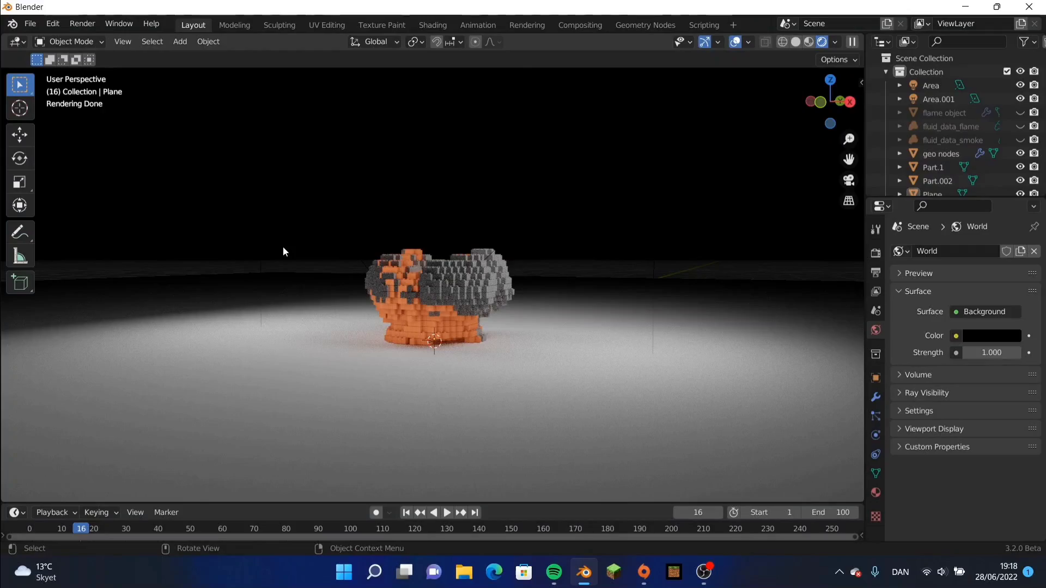
key("space")
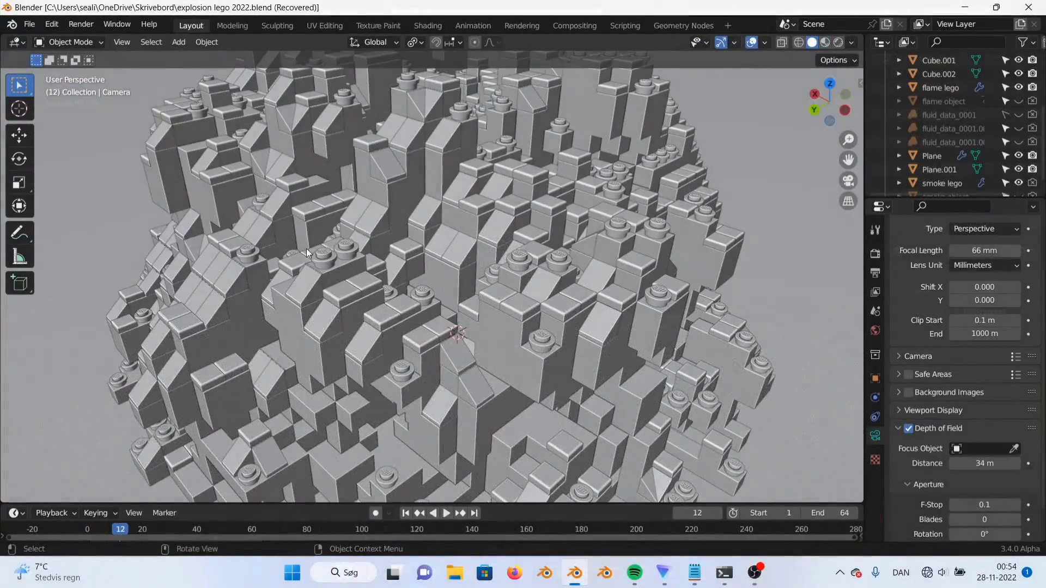
Play and stop the brick explosion twice while orbiting, stopping at frame 22.
scroll(278, 243, "up", 5)
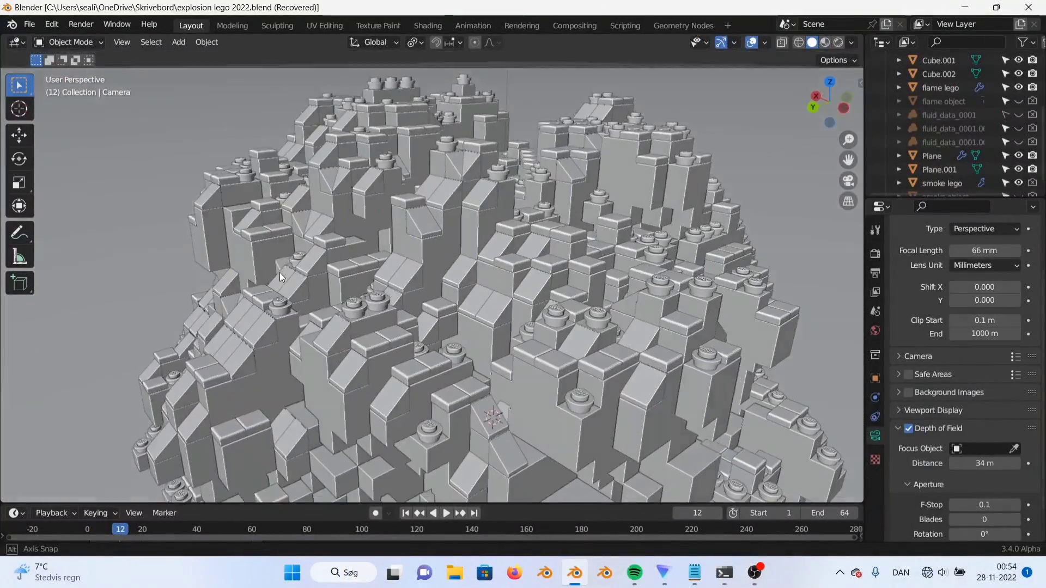
key("space")
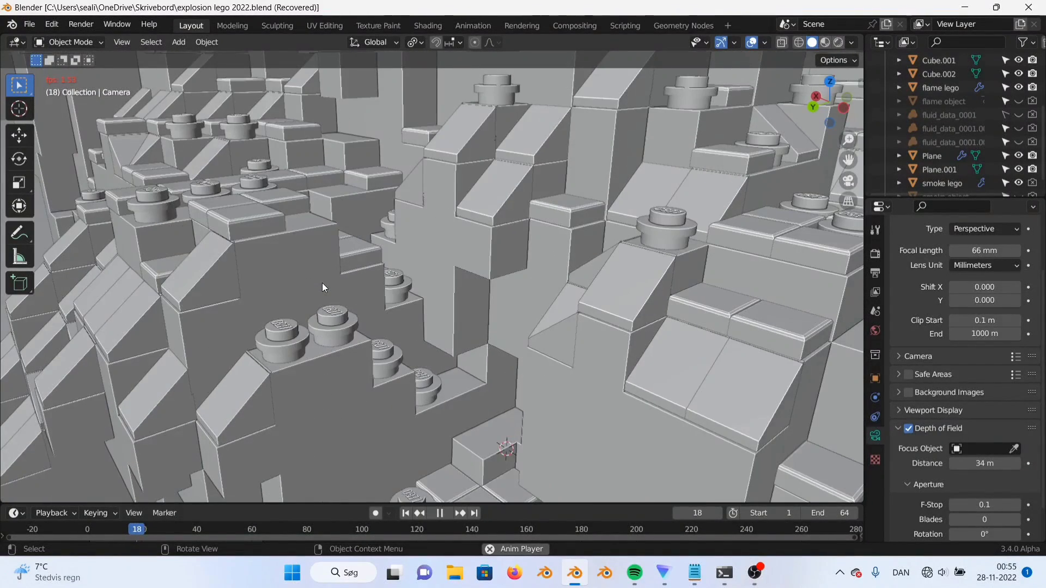
key("space")
scroll(341, 270, "down", 10)
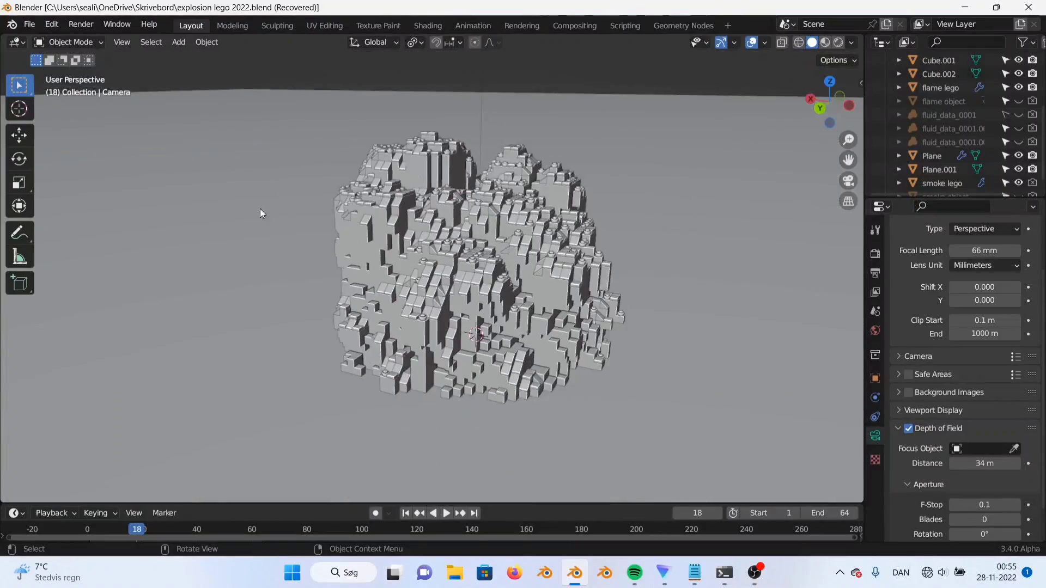
middle_click_drag(260, 214, 251, 250)
key("space")
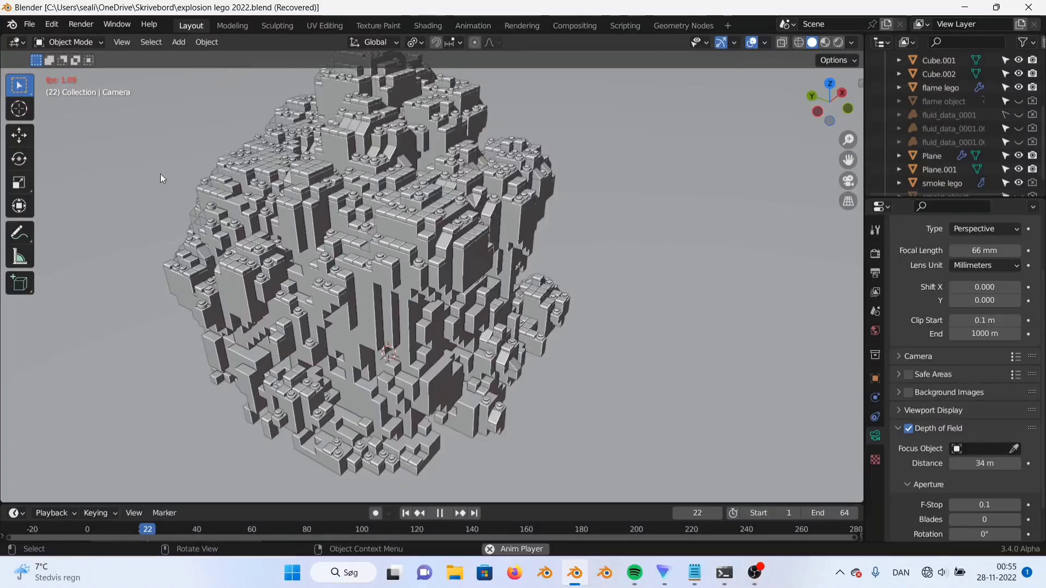
key("space")
Select the brick Plane and open its node tree in the Geometry Nodes workspace.
middle_click_drag(160, 175, 441, 194)
left_click(491, 165)
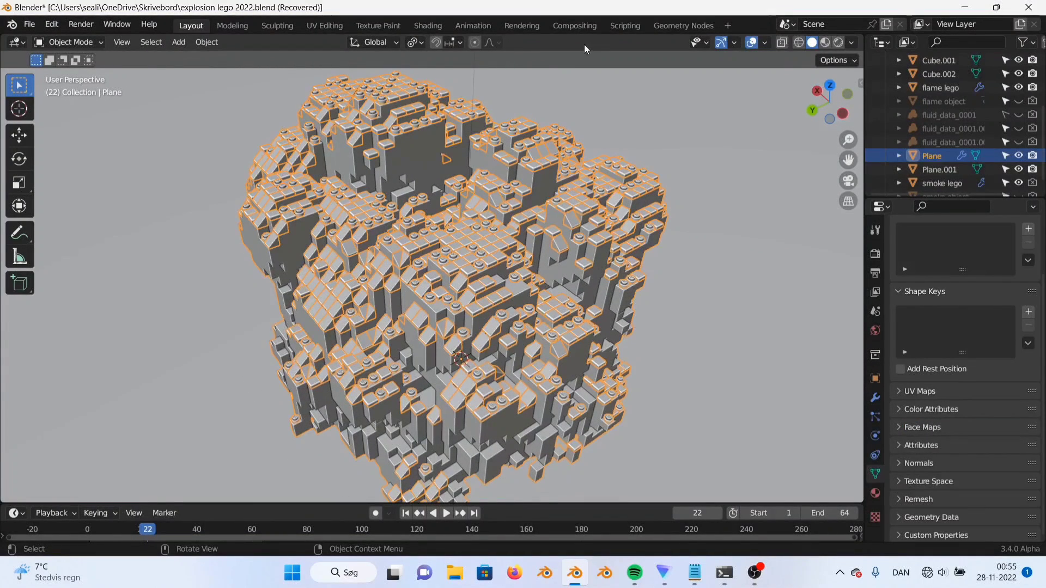
left_click(675, 25)
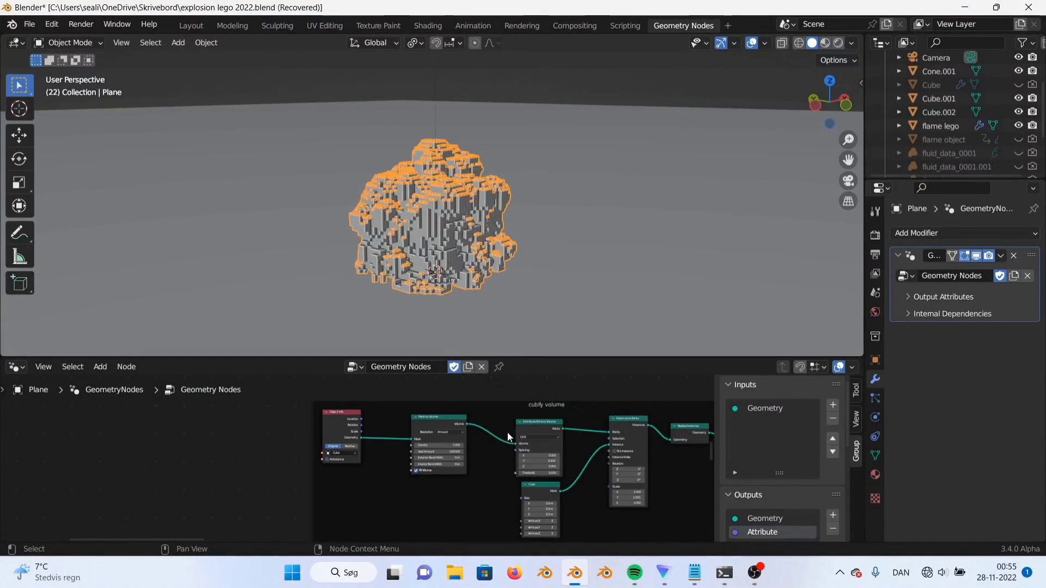
Zoom out and pan across the Plane's whole Lego node network, including the 'cubify volume' frame.
scroll(534, 427, "down", 5)
middle_click_drag(535, 428, 425, 447)
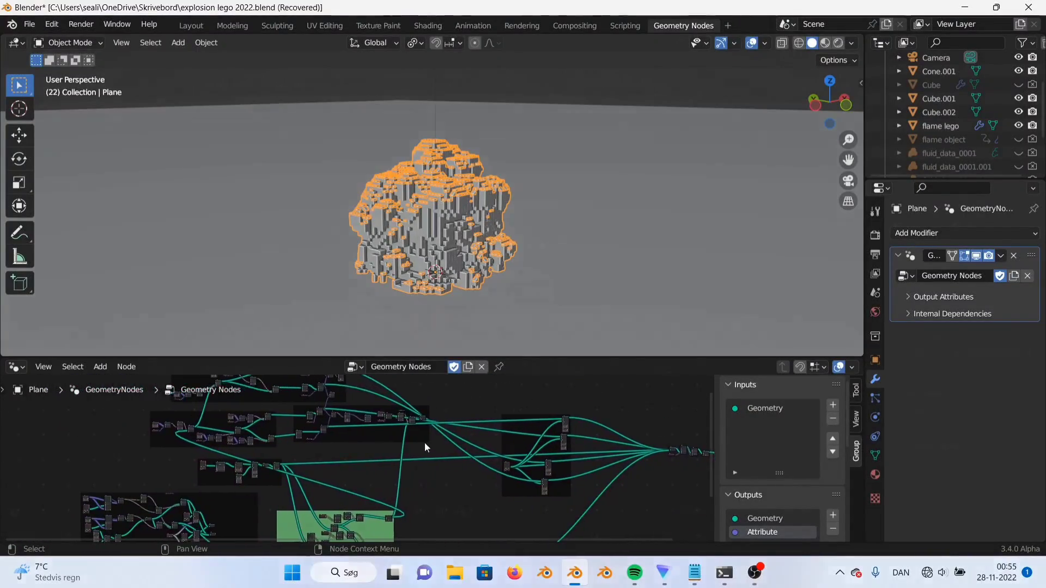